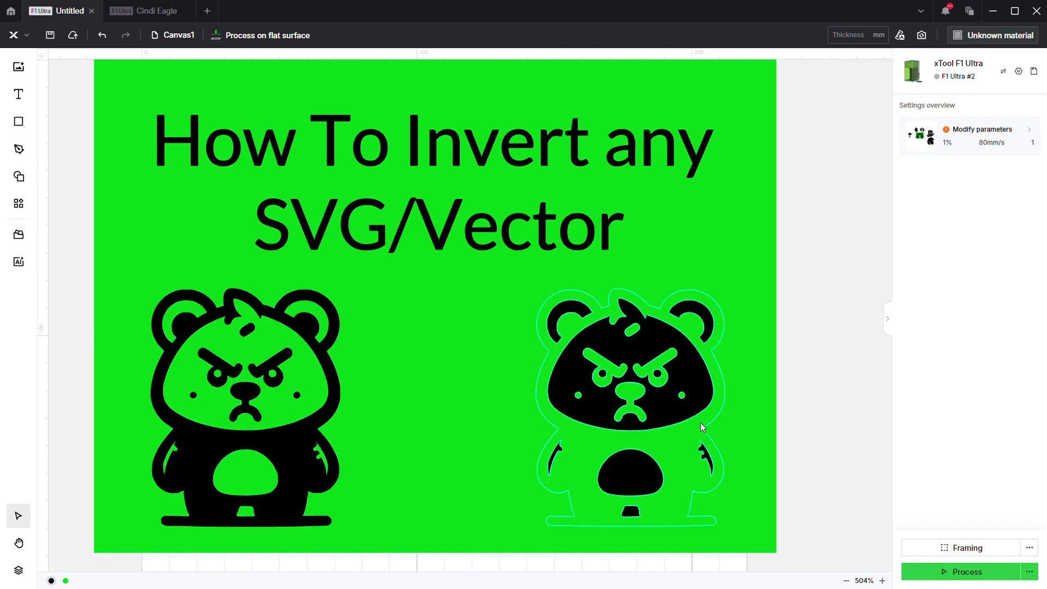
Zoom out to survey all designs, then marquee-select the tall thin spotted mushroom.
{"action": "scroll", "coordinate": [624, 424], "scroll_direction": "down", "scroll_amount": 5}
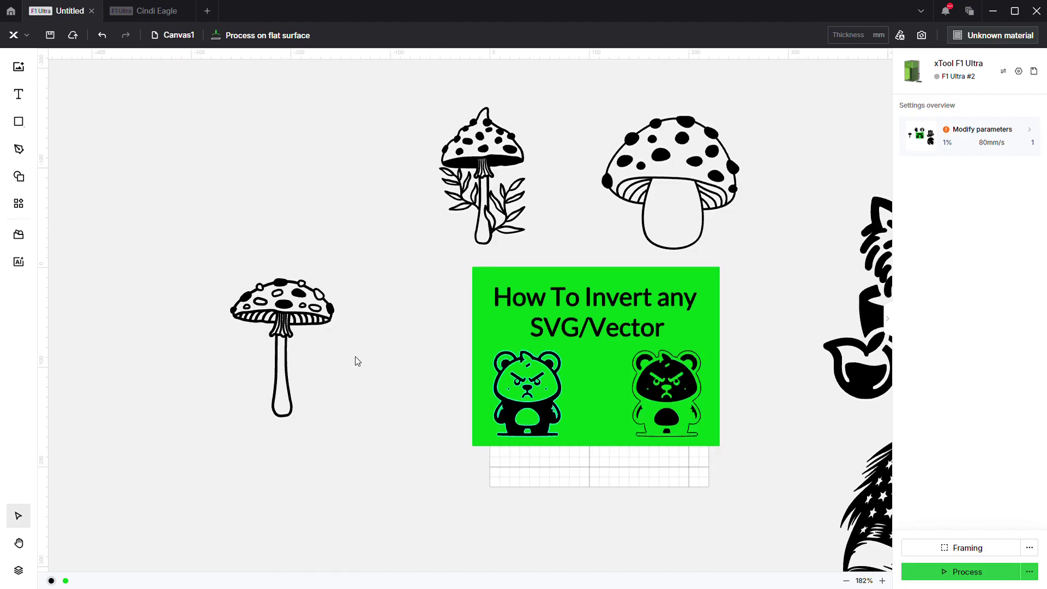
{"action": "scroll", "coordinate": [155, 402], "scroll_direction": "down", "scroll_amount": 3}
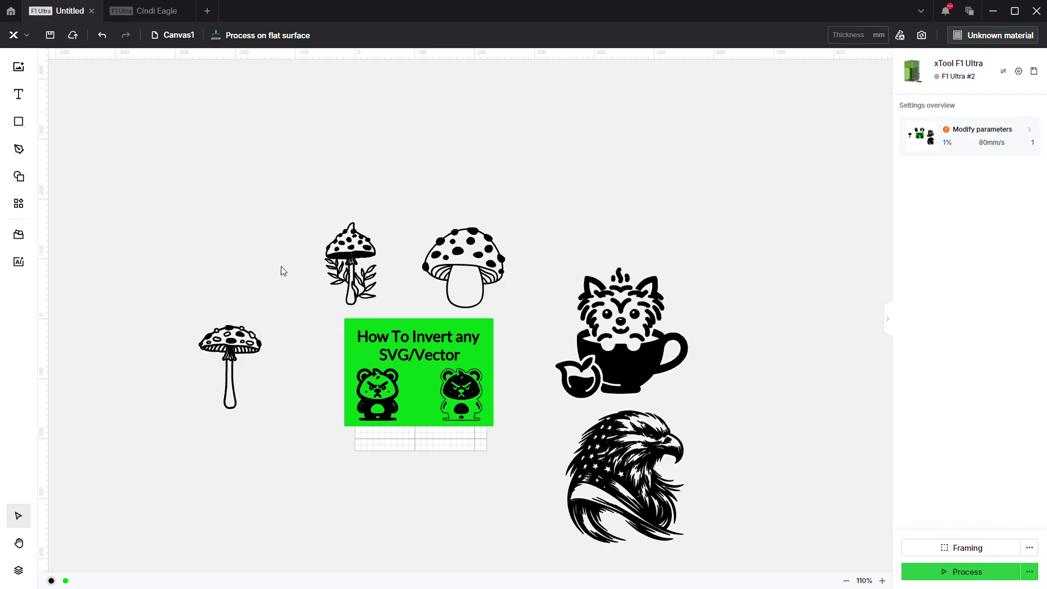
{"action": "scroll", "coordinate": [178, 388], "scroll_direction": "up", "scroll_amount": 5}
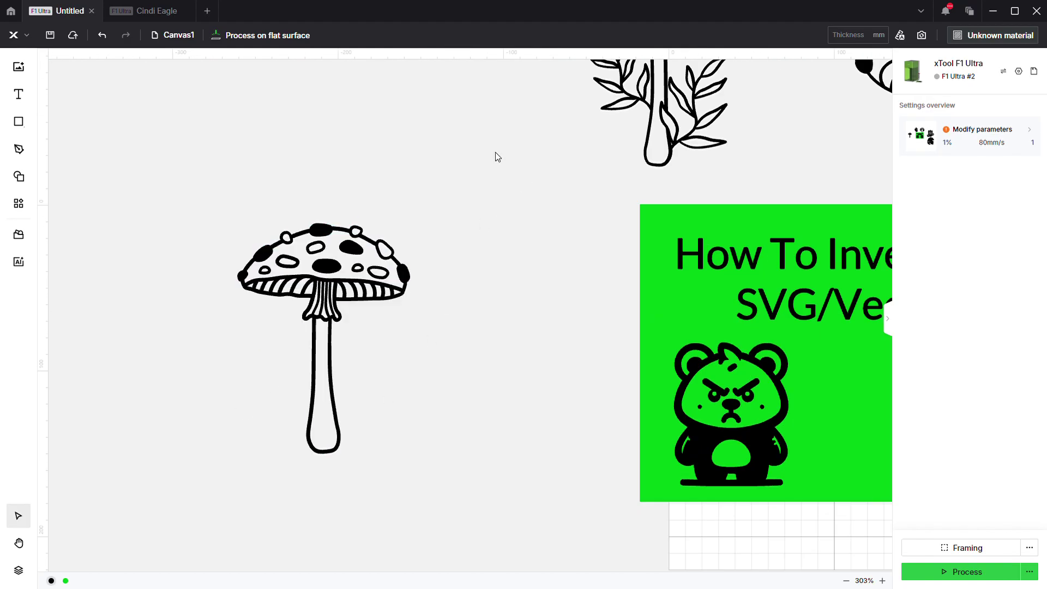
{"action": "left_click_drag", "start_coordinate": [498, 133], "coordinate": [201, 491]}
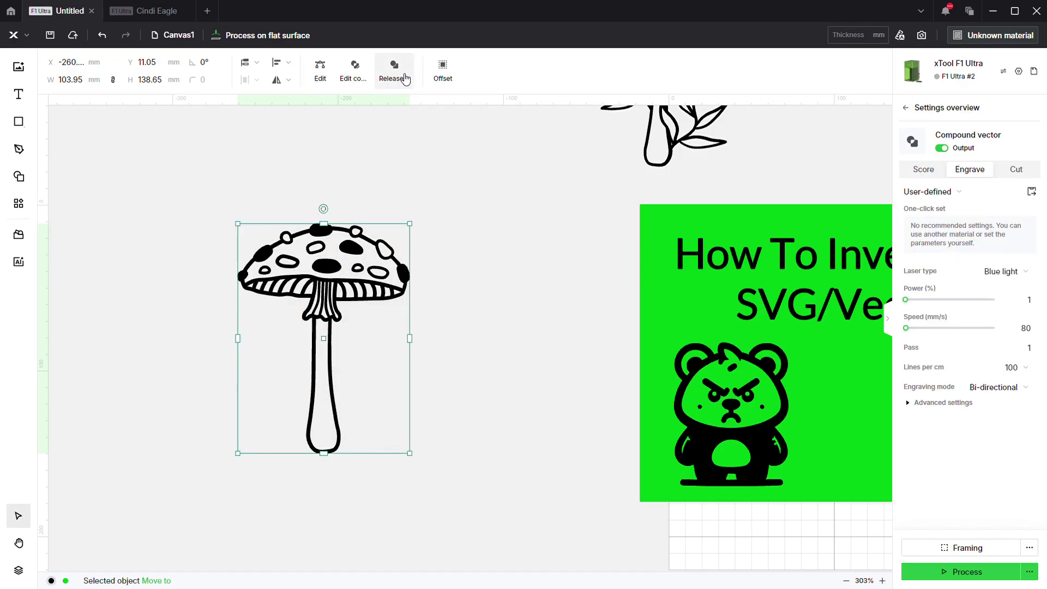
Add a 2 mm outer-shapes-only offset border around the thin mushroom.
{"action": "left_click", "coordinate": [444, 77]}
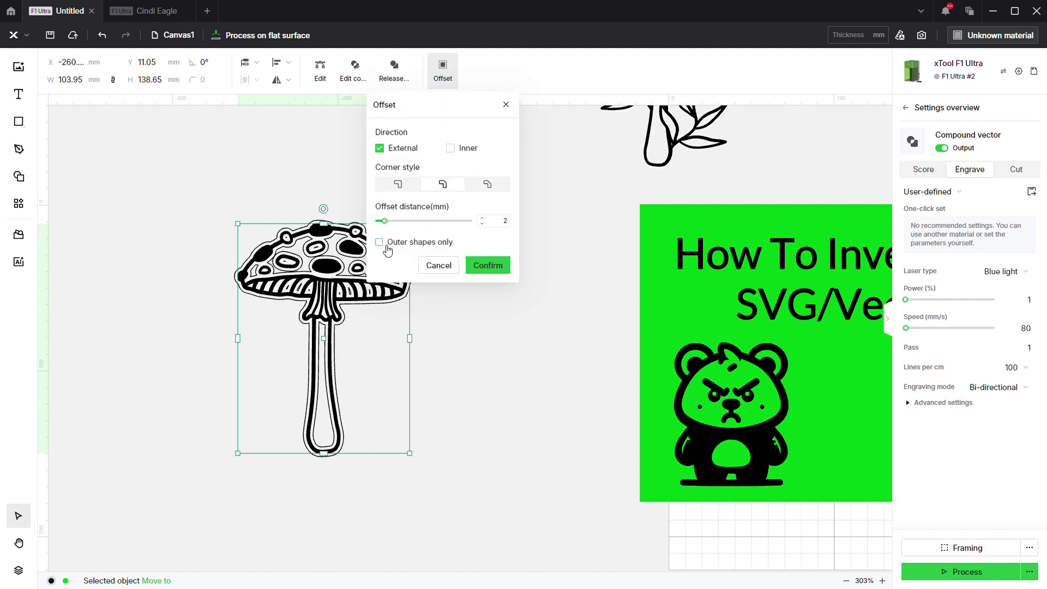
{"action": "left_click", "coordinate": [380, 242]}
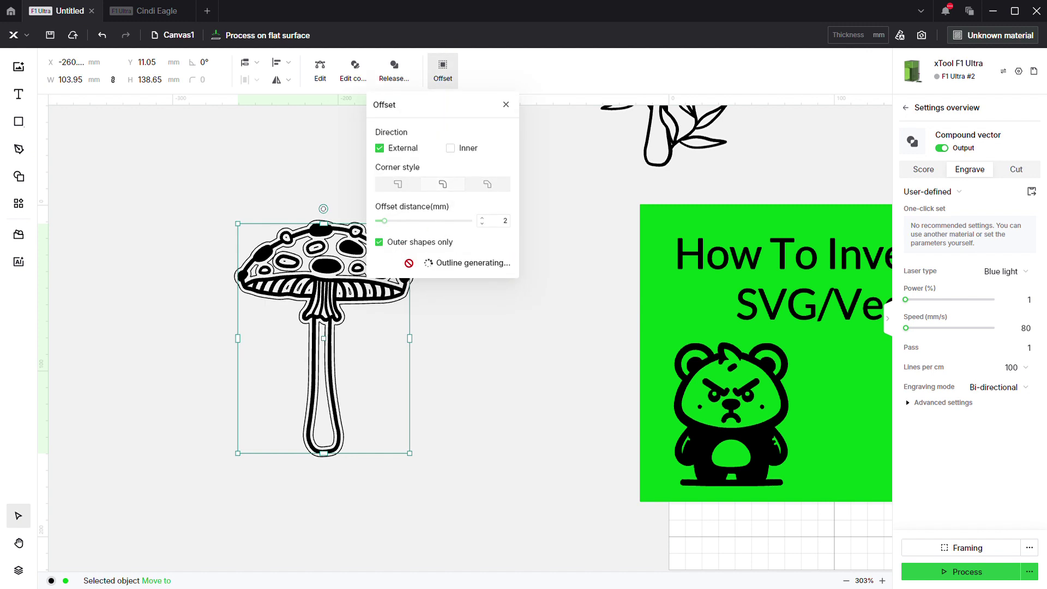
{"action": "left_click", "coordinate": [495, 227]}
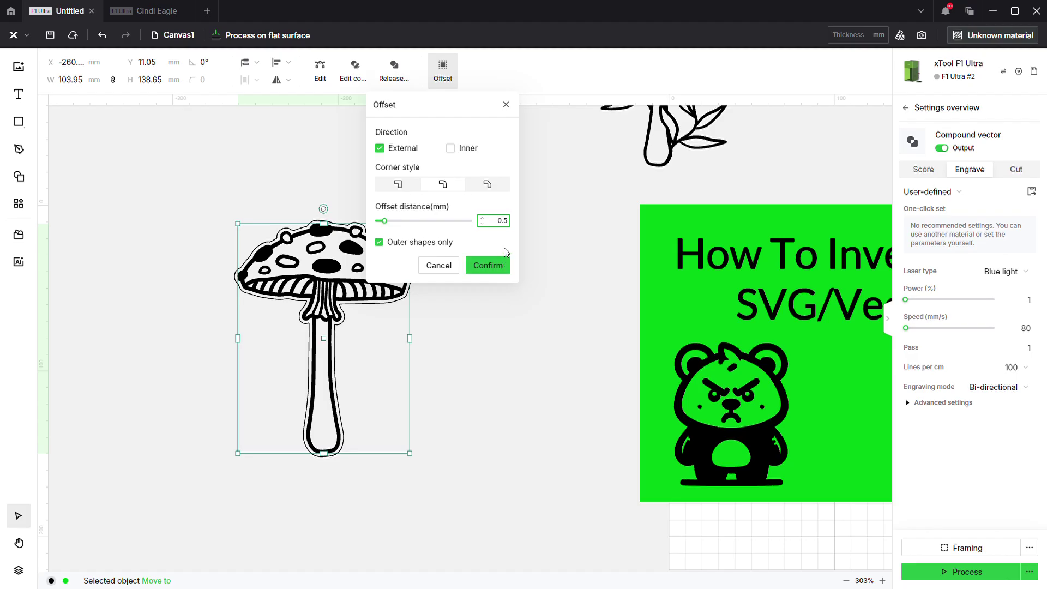
{"action": "left_click", "coordinate": [504, 247]}
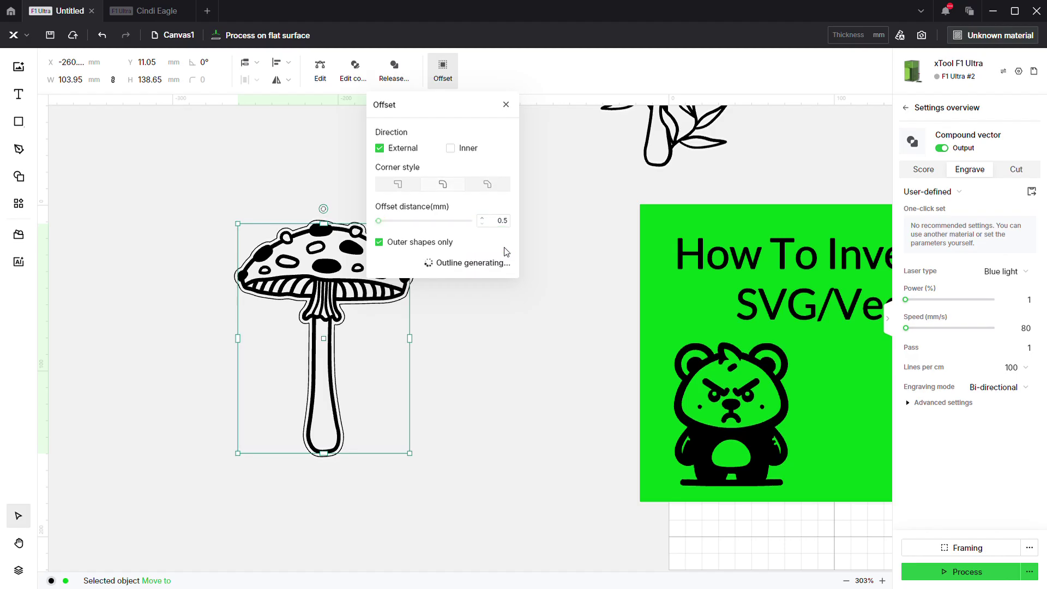
{"action": "left_click", "coordinate": [504, 222]}
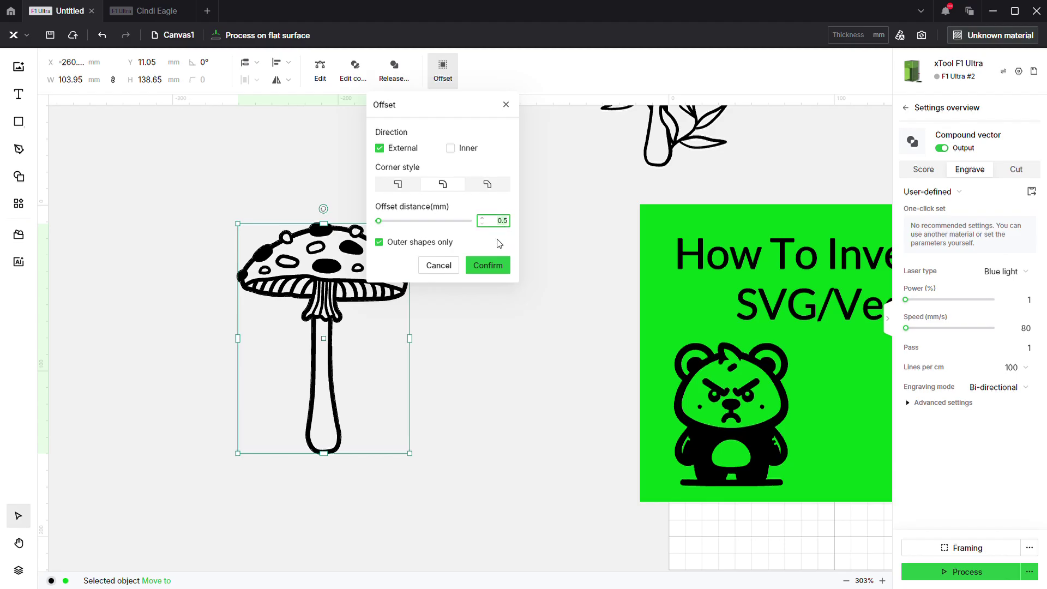
{"action": "type", "text": "2"}
{"action": "key", "text": "Return"}
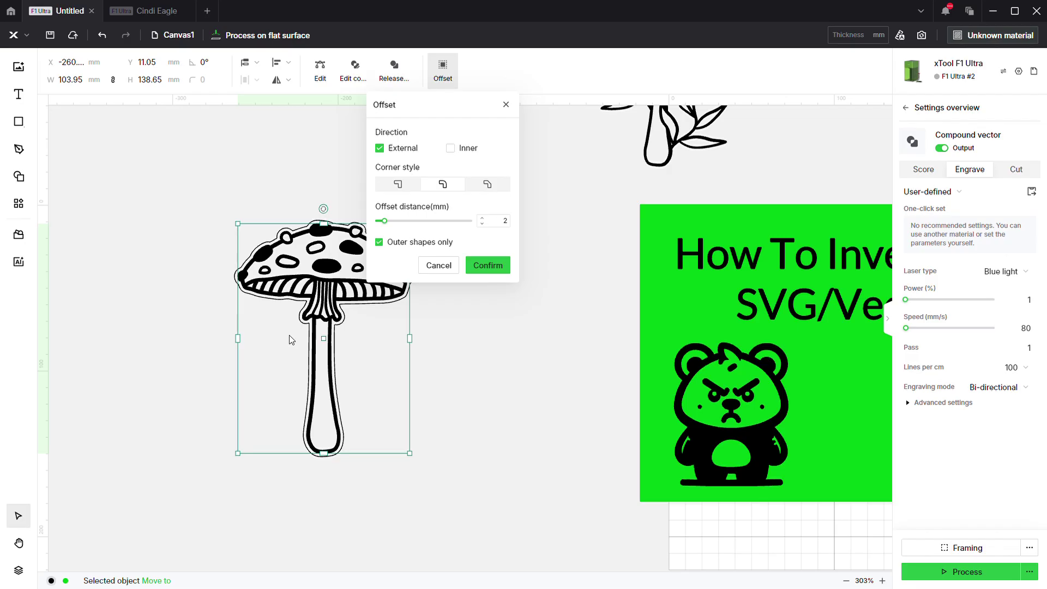
{"action": "left_click", "coordinate": [488, 266]}
Merge the mushroom and its 2 mm border into one compound vector, then deselect.
{"action": "left_click_drag", "start_coordinate": [493, 169], "coordinate": [171, 543]}
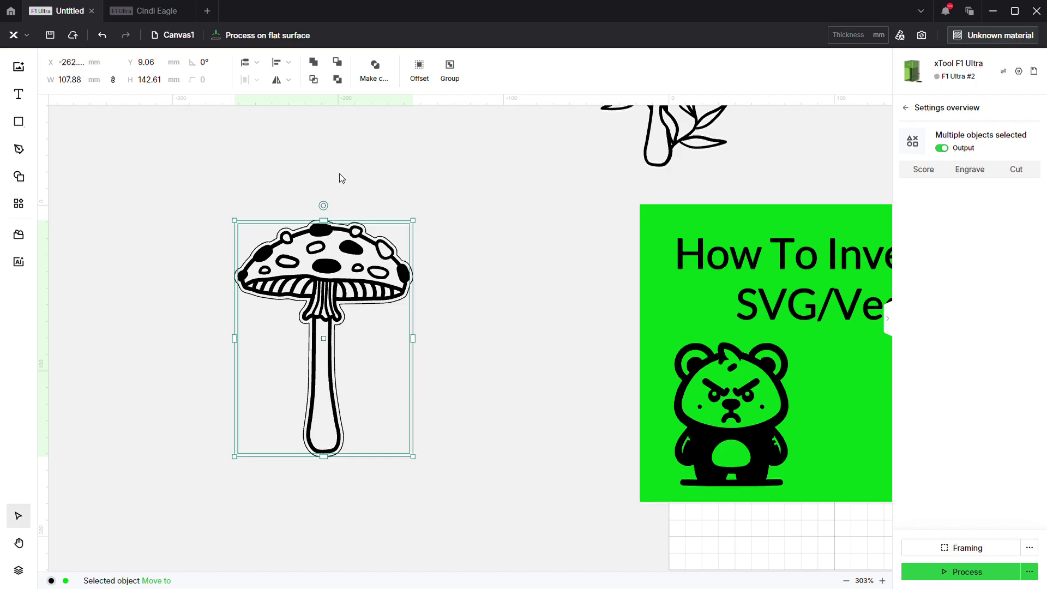
{"action": "left_click", "coordinate": [375, 76]}
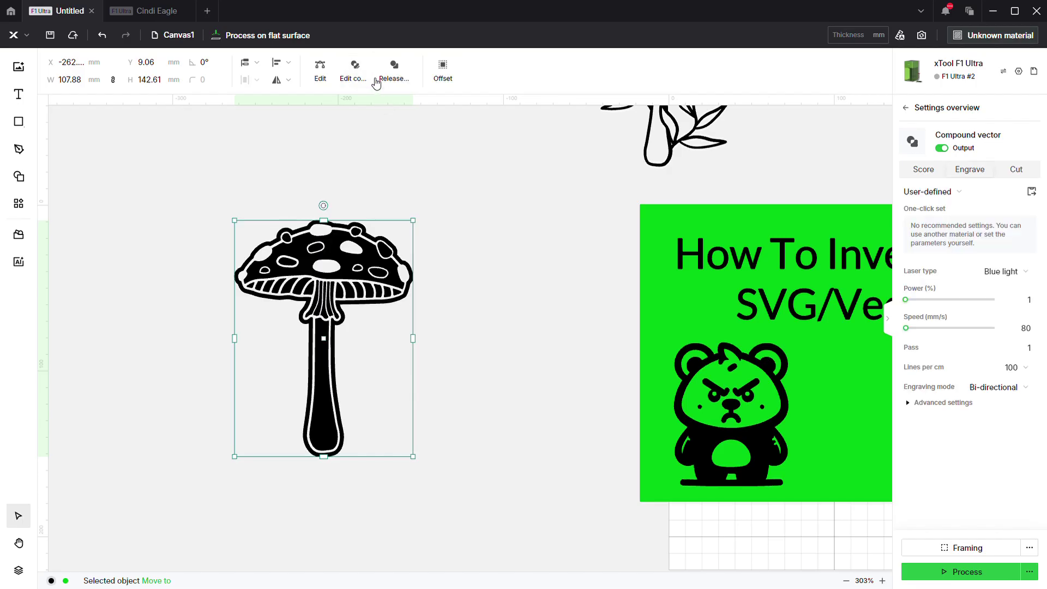
{"action": "left_click", "coordinate": [464, 210]}
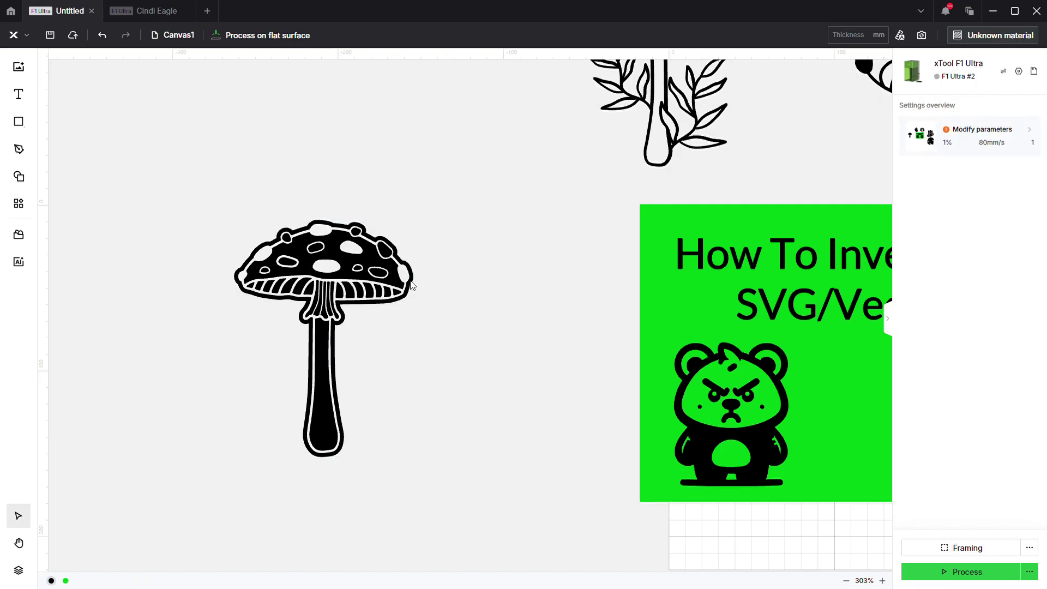
Move the leafy mushroom beside the first, ungroup it and make it one compound vector.
{"action": "scroll", "coordinate": [363, 335], "scroll_direction": "down", "scroll_amount": 5}
{"action": "left_click_drag", "start_coordinate": [556, 102], "coordinate": [183, 366]}
{"action": "scroll", "coordinate": [173, 344], "scroll_direction": "up", "scroll_amount": 5}
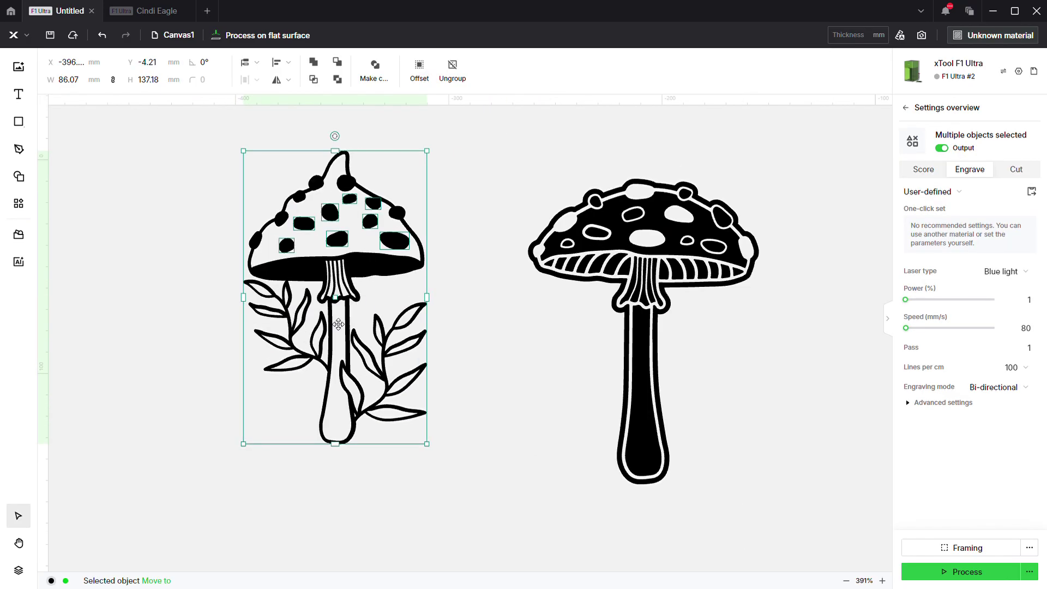
{"action": "left_click", "coordinate": [451, 68]}
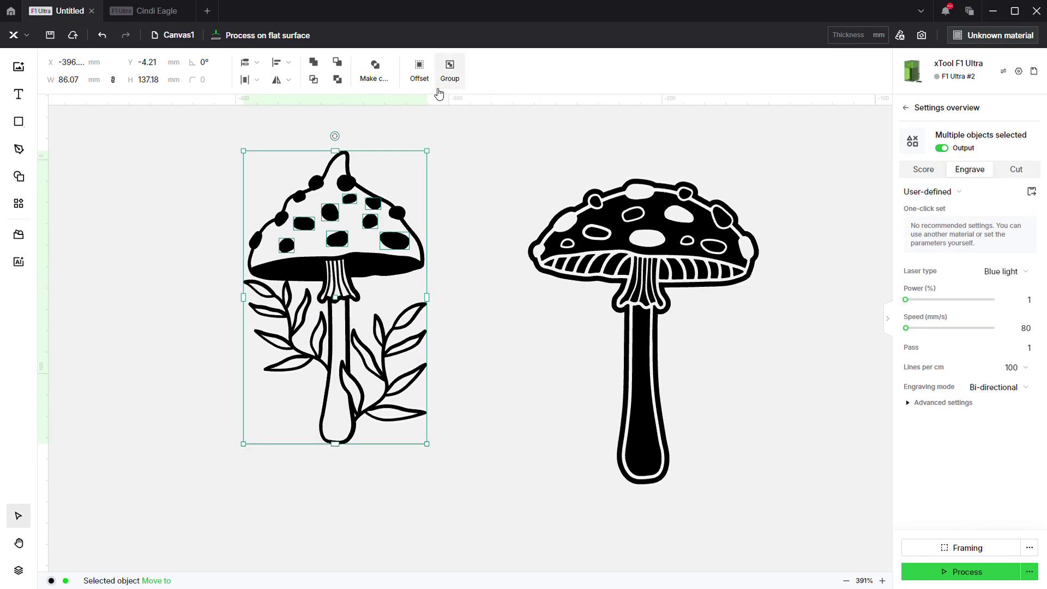
{"action": "left_click", "coordinate": [377, 70]}
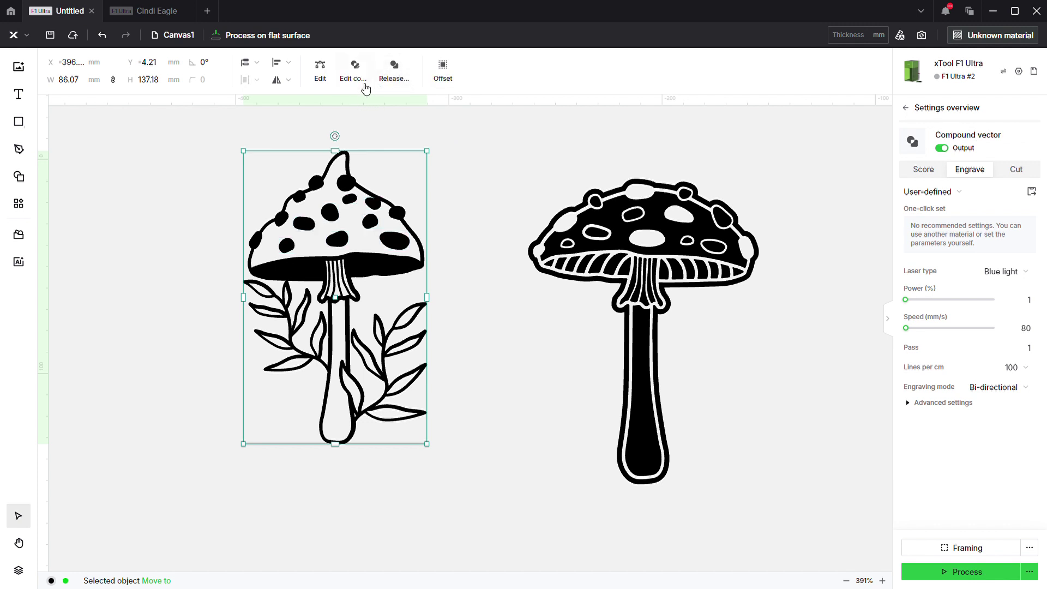
Give the leafy mushroom a 2.2 mm outer-shapes-only offset border.
{"action": "left_click", "coordinate": [443, 70]}
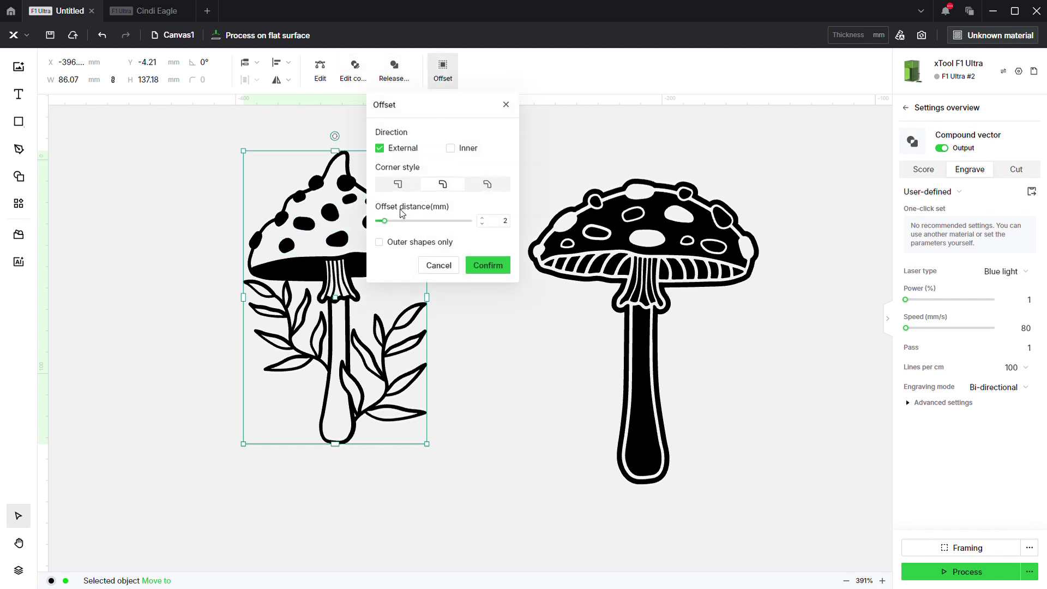
{"action": "left_click", "coordinate": [389, 247]}
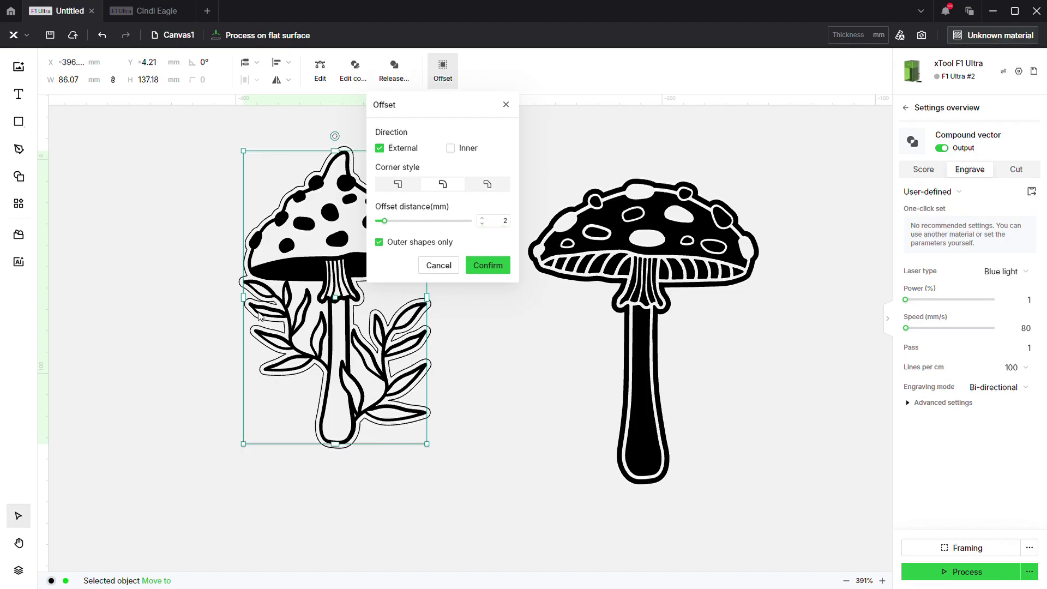
{"action": "left_click", "coordinate": [495, 223]}
{"action": "key", "text": "Up"}
{"action": "key", "text": "Up"}
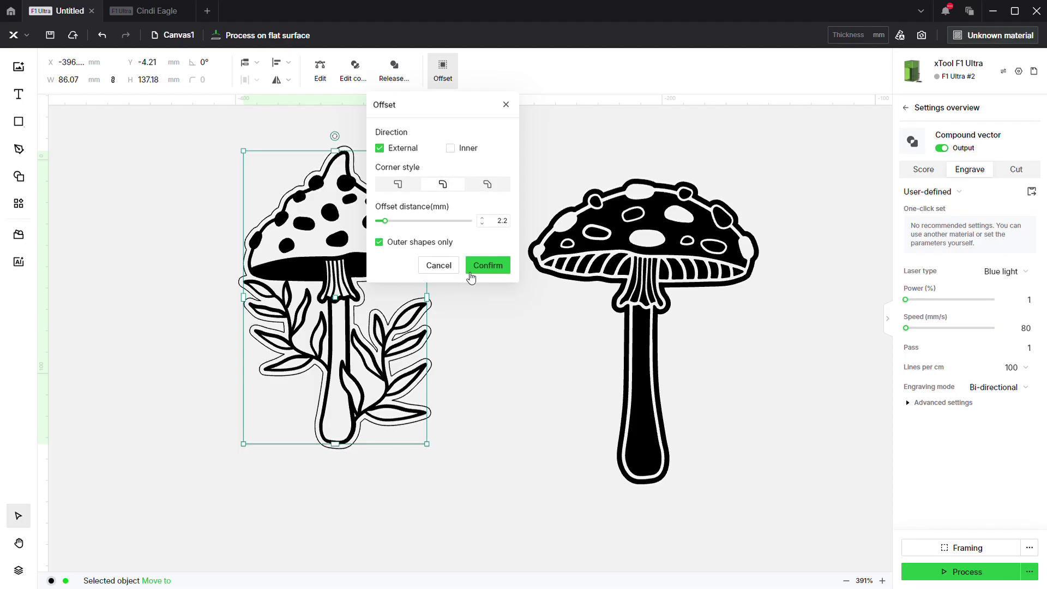
{"action": "left_click", "coordinate": [496, 266]}
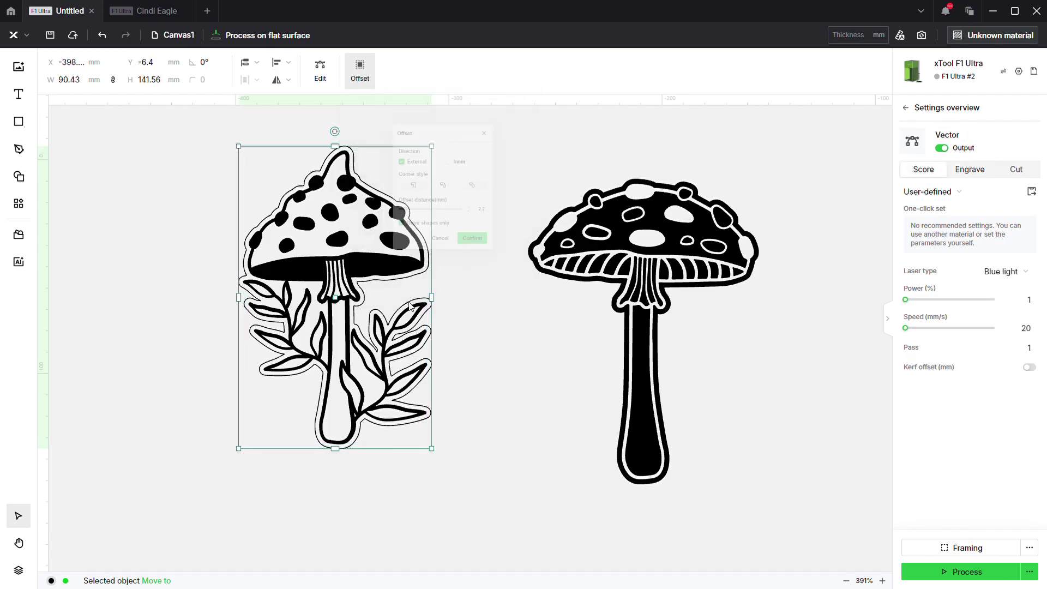
Merge the leafy mushroom and its border into one inverted compound vector.
{"action": "left_click_drag", "start_coordinate": [171, 508], "coordinate": [449, 126]}
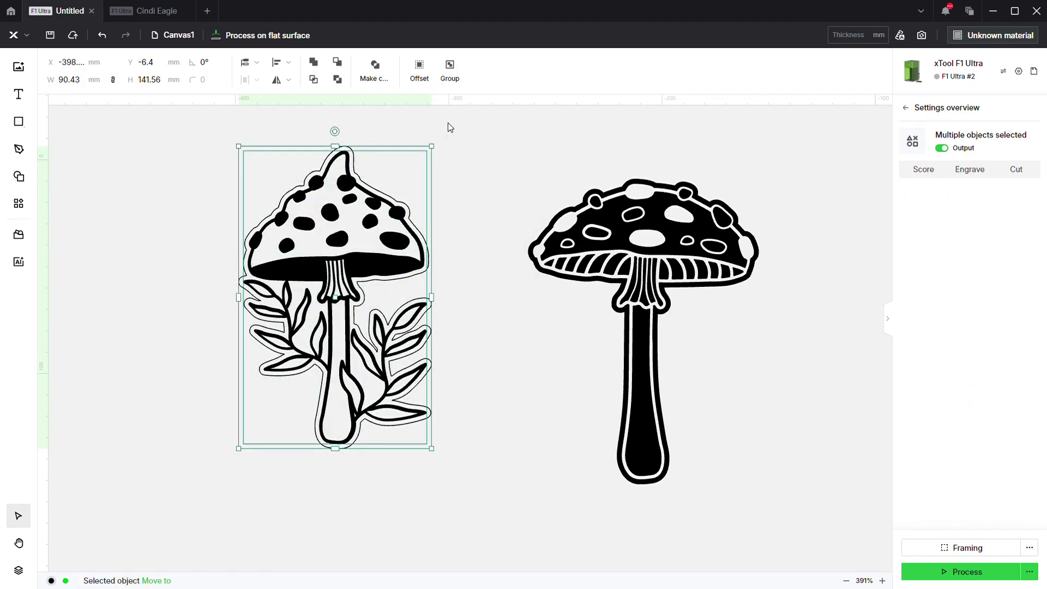
{"action": "left_click", "coordinate": [376, 70]}
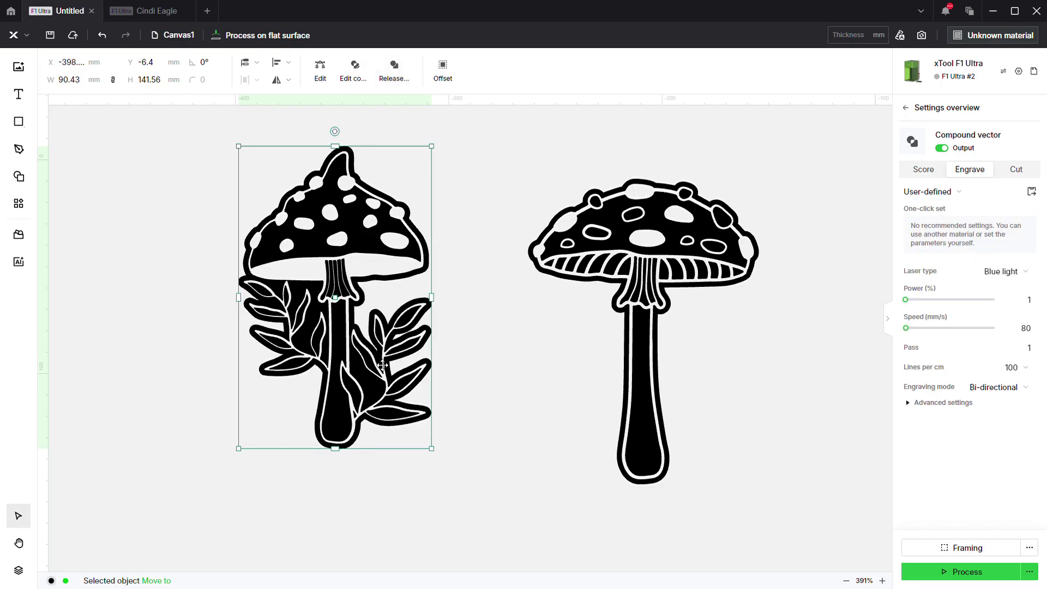
{"action": "left_click", "coordinate": [507, 471]}
{"action": "scroll", "coordinate": [187, 355], "scroll_direction": "down", "scroll_amount": 6}
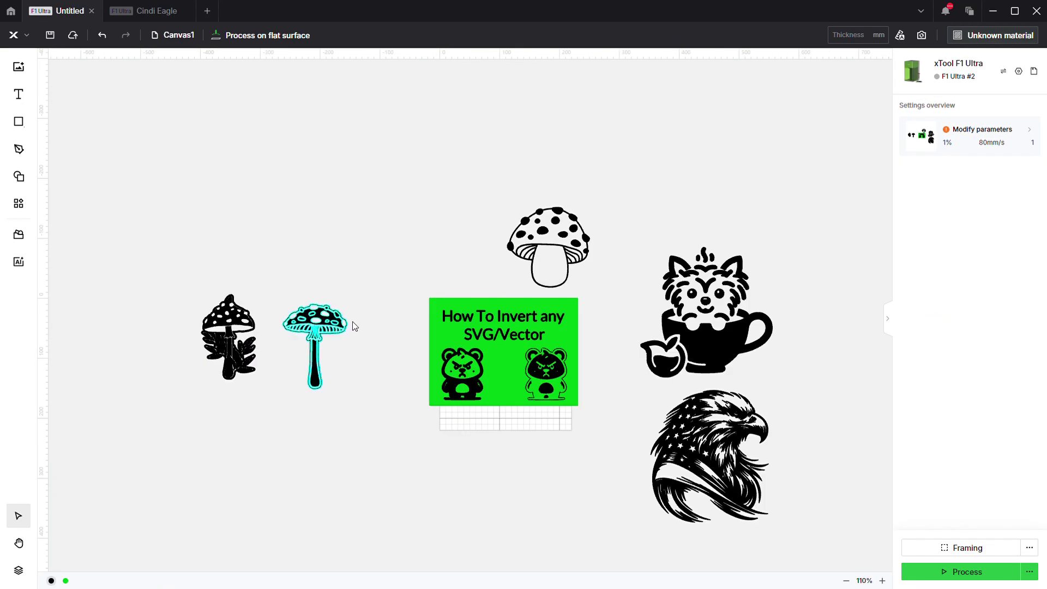
Move the round-capped mushroom to the upper left, ungroup it and make it compound.
{"action": "left_click_drag", "start_coordinate": [519, 286], "coordinate": [199, 252]}
{"action": "scroll", "coordinate": [207, 240], "scroll_direction": "up", "scroll_amount": 6}
{"action": "scroll", "coordinate": [270, 388], "scroll_direction": "up", "scroll_amount": 2}
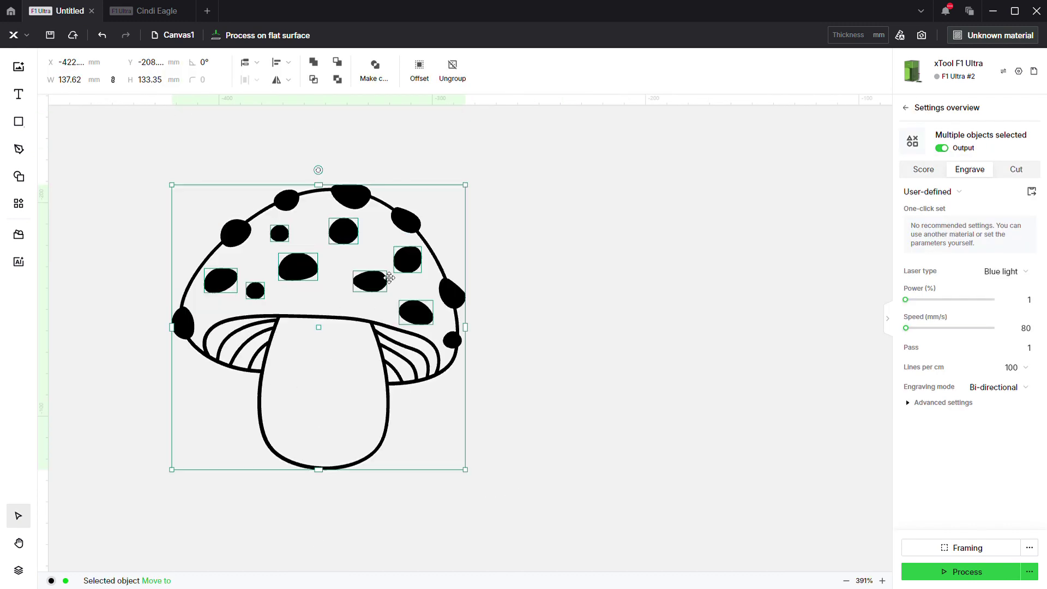
{"action": "left_click", "coordinate": [452, 70]}
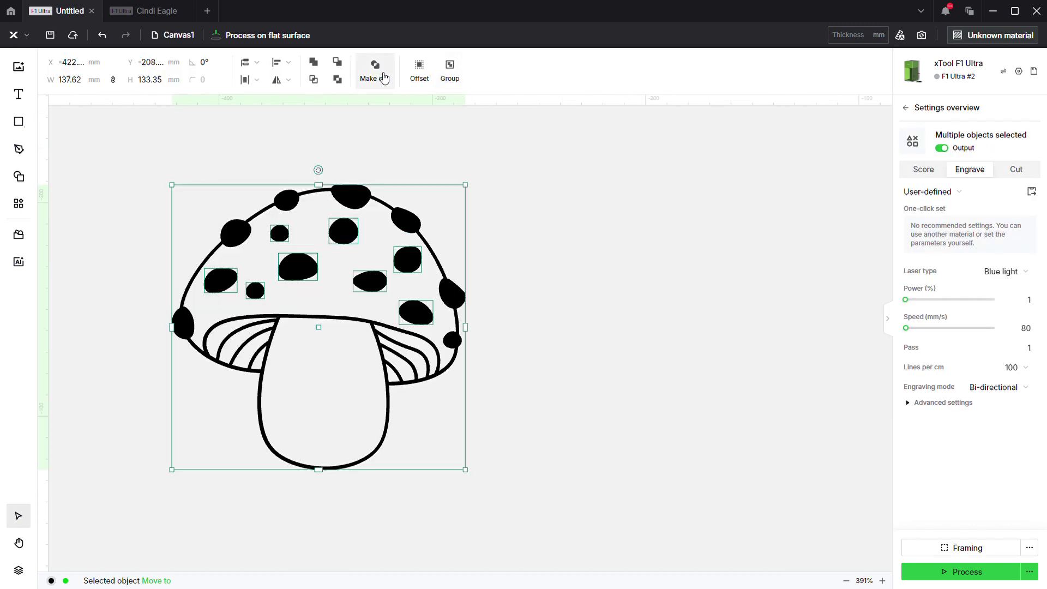
{"action": "left_click", "coordinate": [375, 70]}
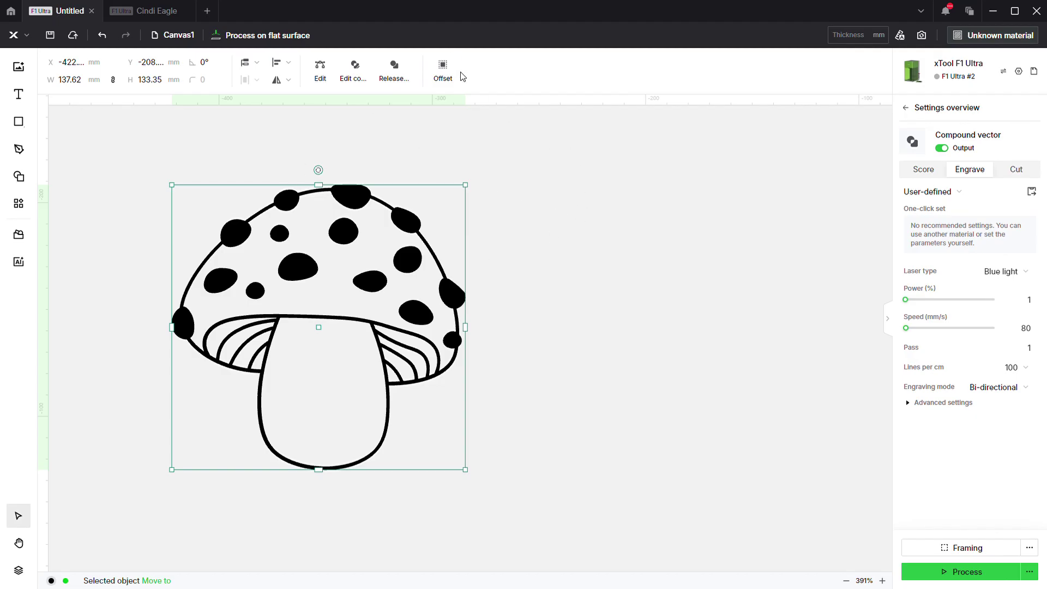
Add a 2 mm outer-shapes-only offset outline around the round mushroom.
{"action": "left_click", "coordinate": [444, 74]}
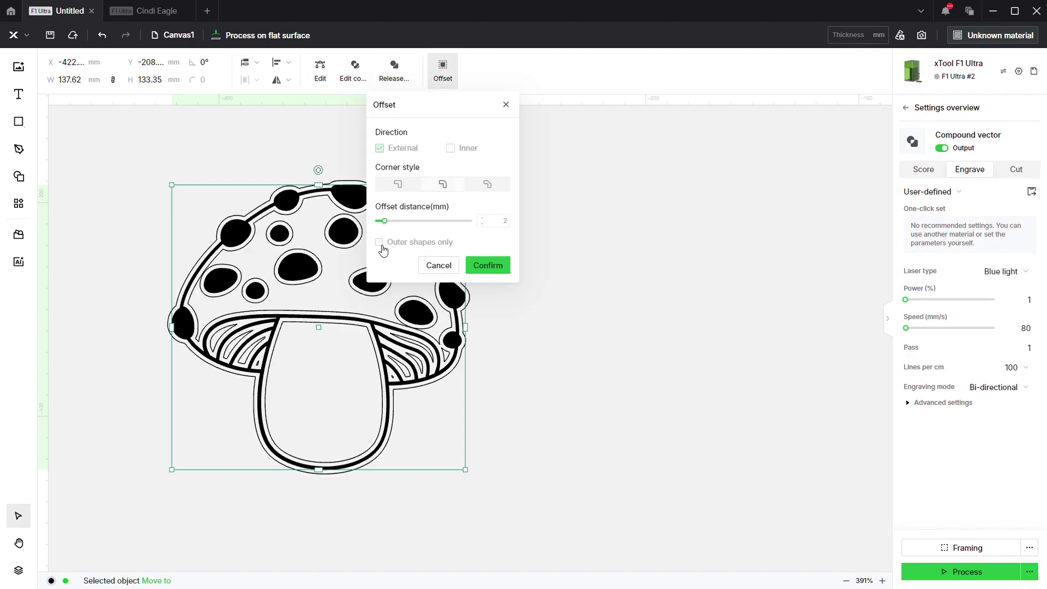
{"action": "left_click", "coordinate": [505, 222]}
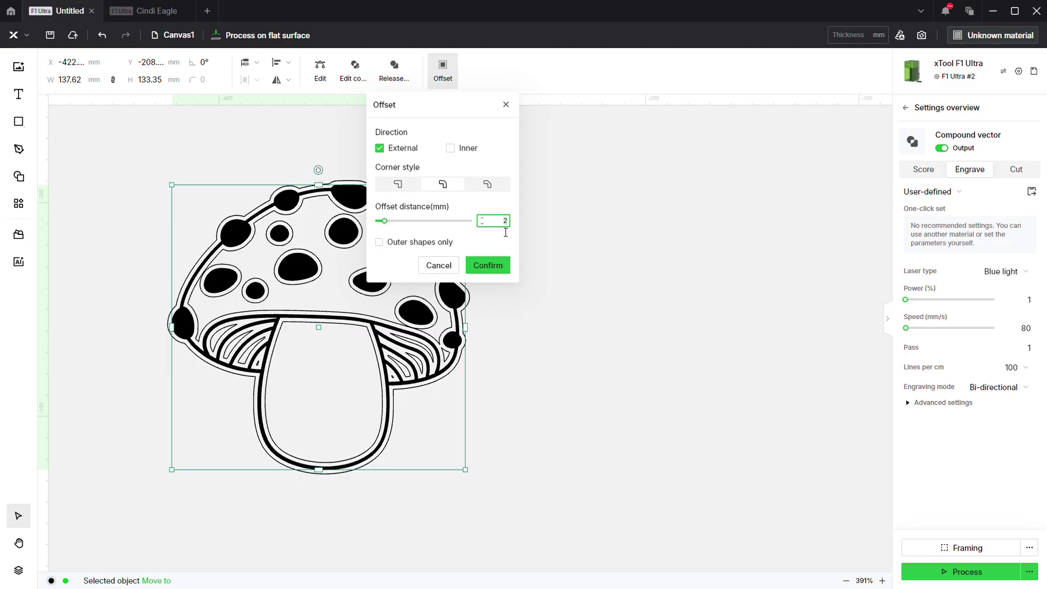
{"action": "left_click", "coordinate": [379, 243]}
{"action": "left_click", "coordinate": [489, 265]}
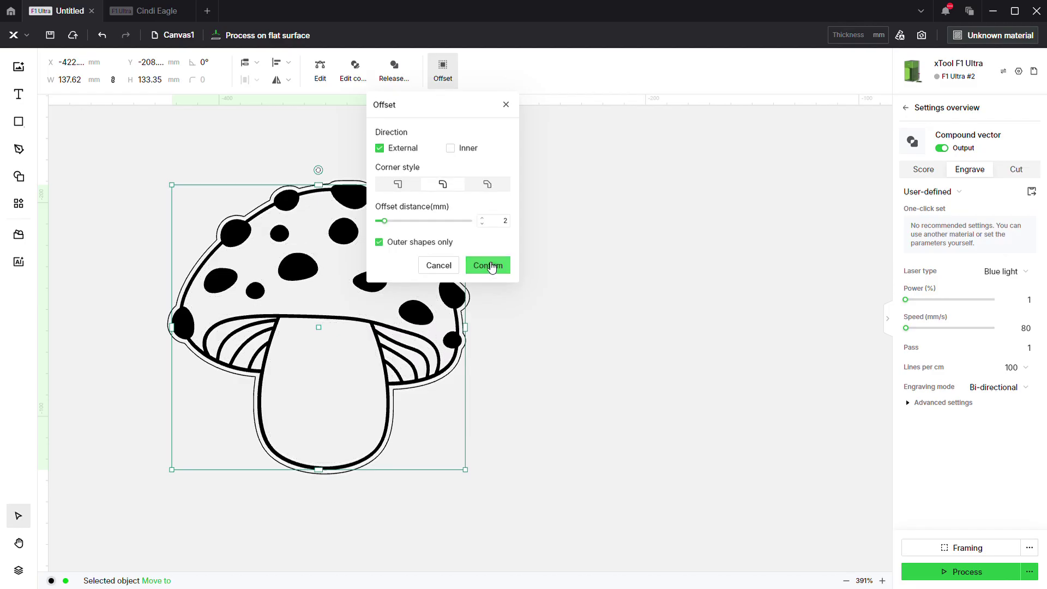
{"action": "left_click", "coordinate": [491, 265]}
{"action": "left_click", "coordinate": [571, 154]}
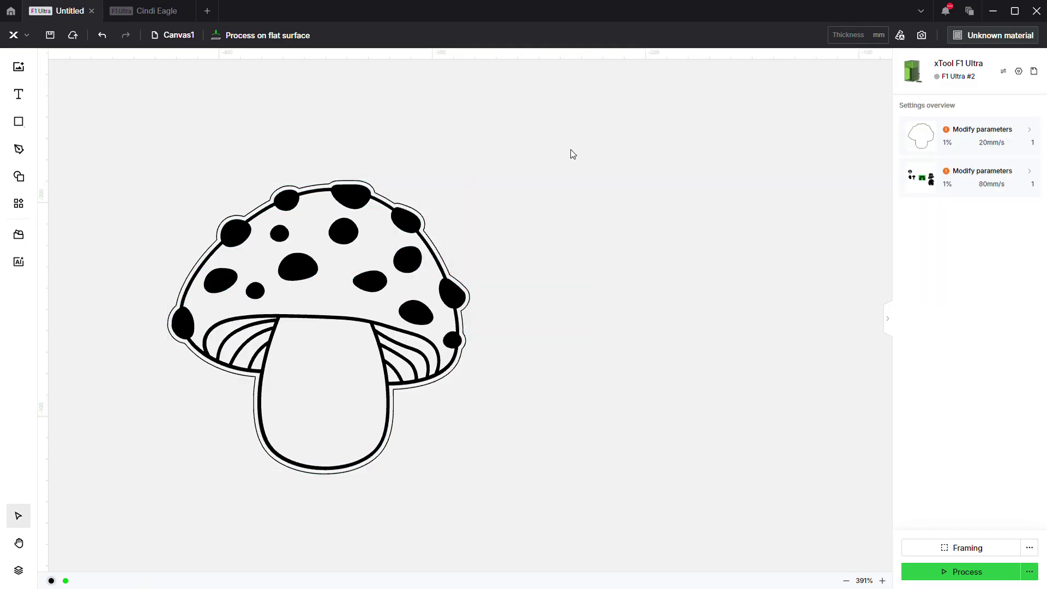
Try Subtract, Union and compound on the bordered mushroom, undoing each attempt.
{"action": "left_click_drag", "start_coordinate": [571, 155], "coordinate": [116, 503]}
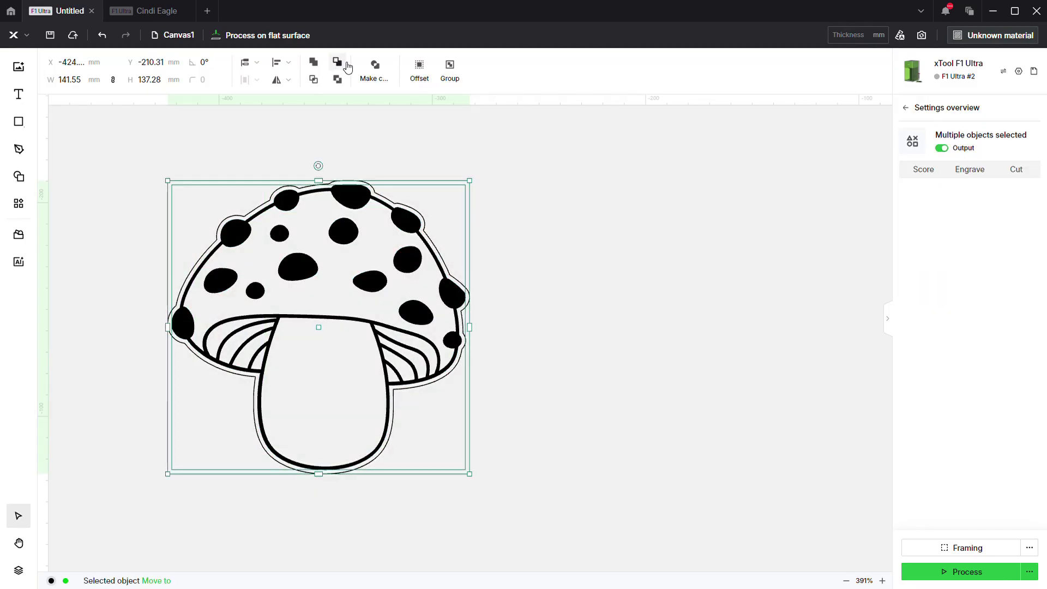
{"action": "left_click", "coordinate": [344, 64]}
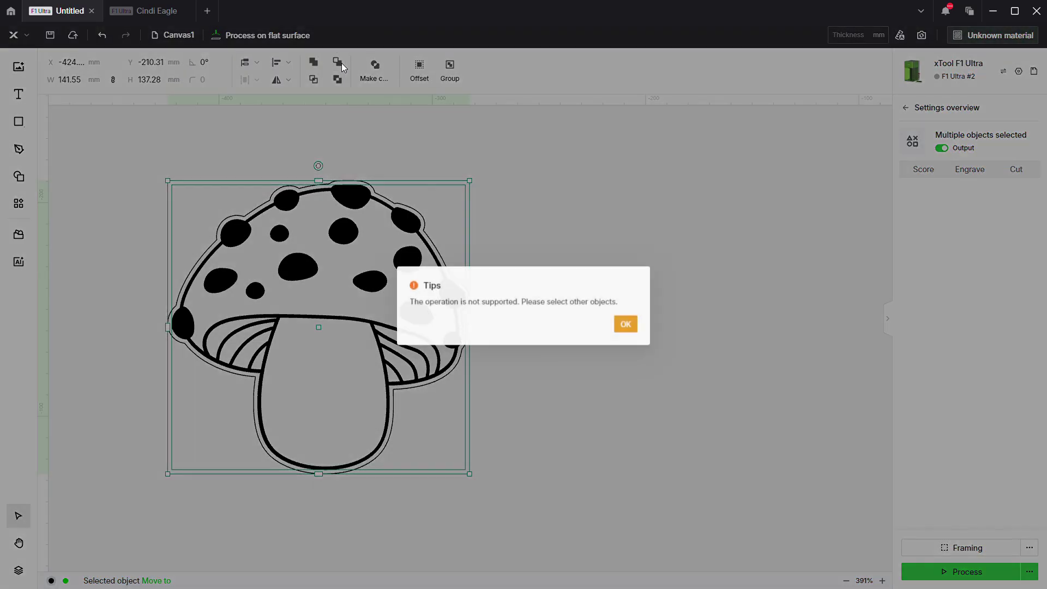
{"action": "left_click", "coordinate": [626, 323]}
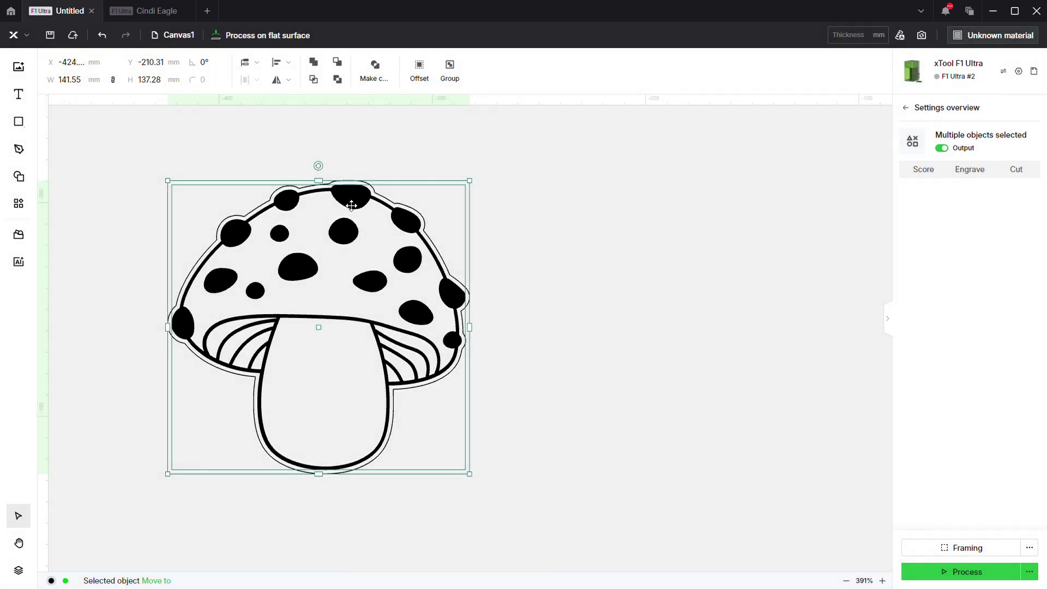
{"action": "left_click", "coordinate": [315, 63]}
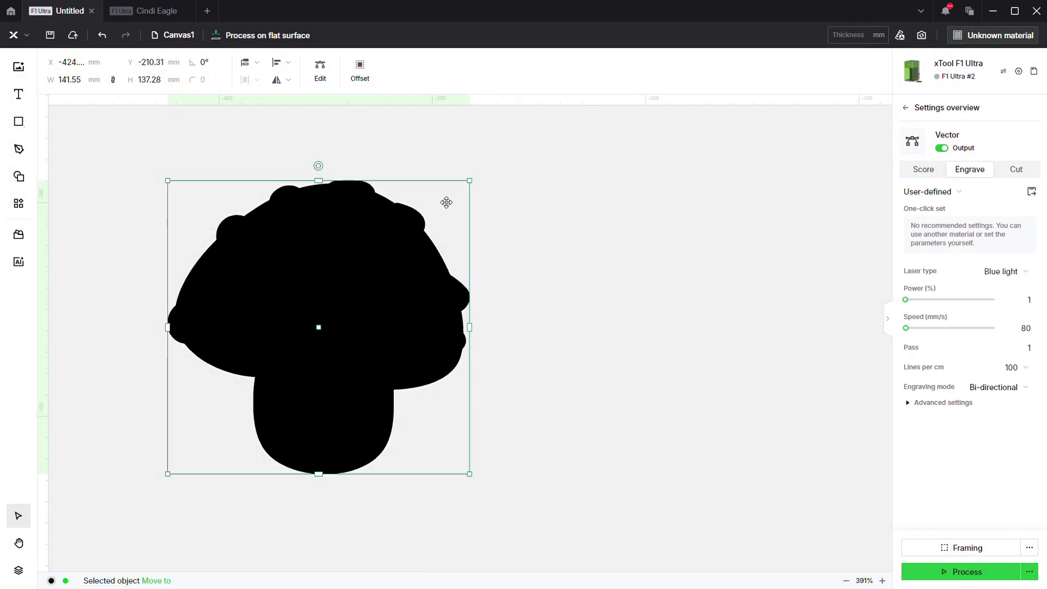
{"action": "key", "text": "ctrl+z"}
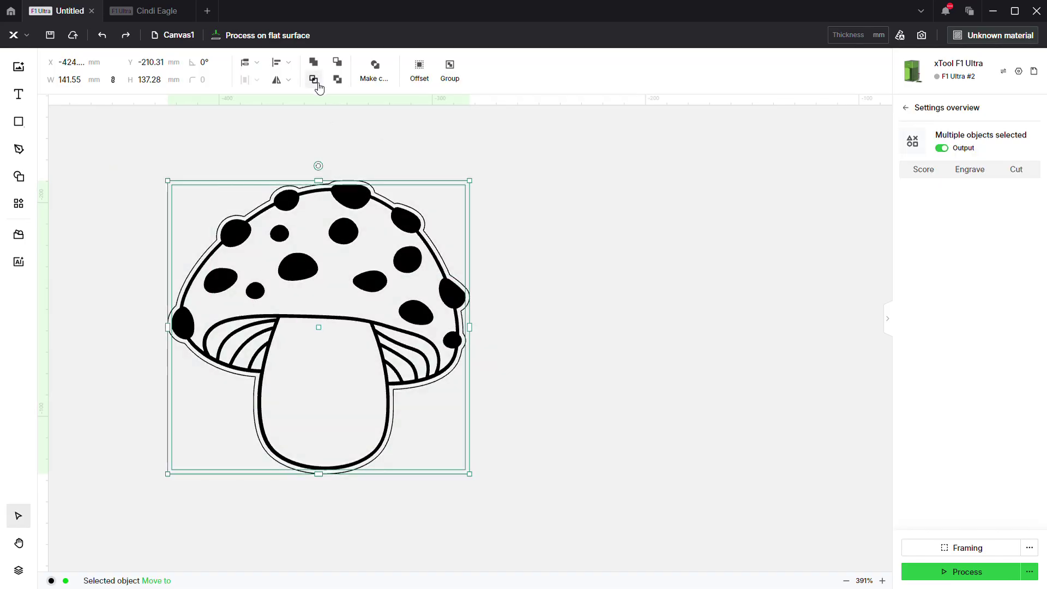
{"action": "left_click", "coordinate": [319, 86]}
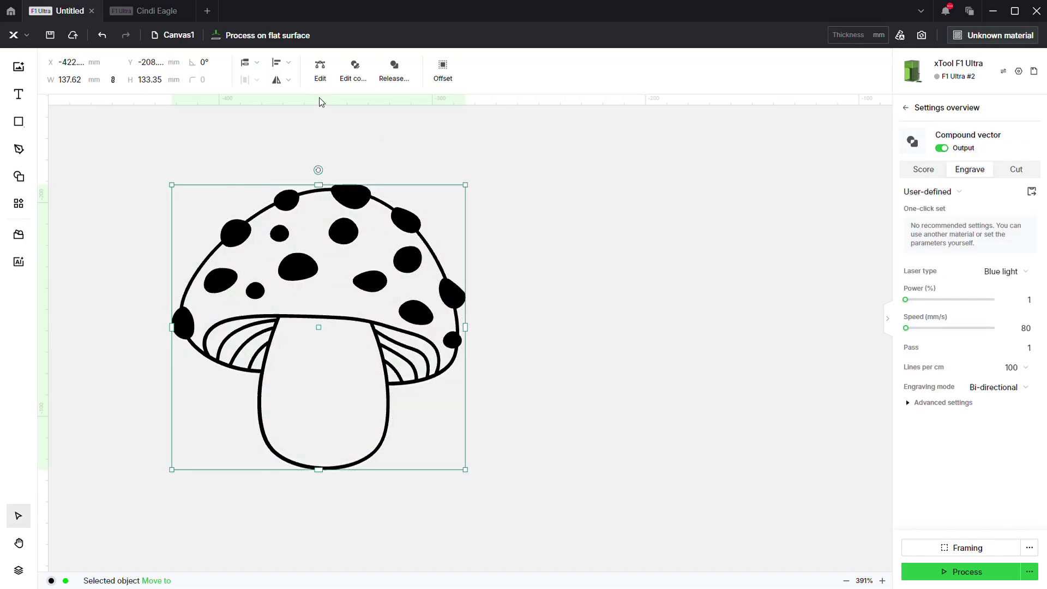
{"action": "key", "text": "ctrl+z"}
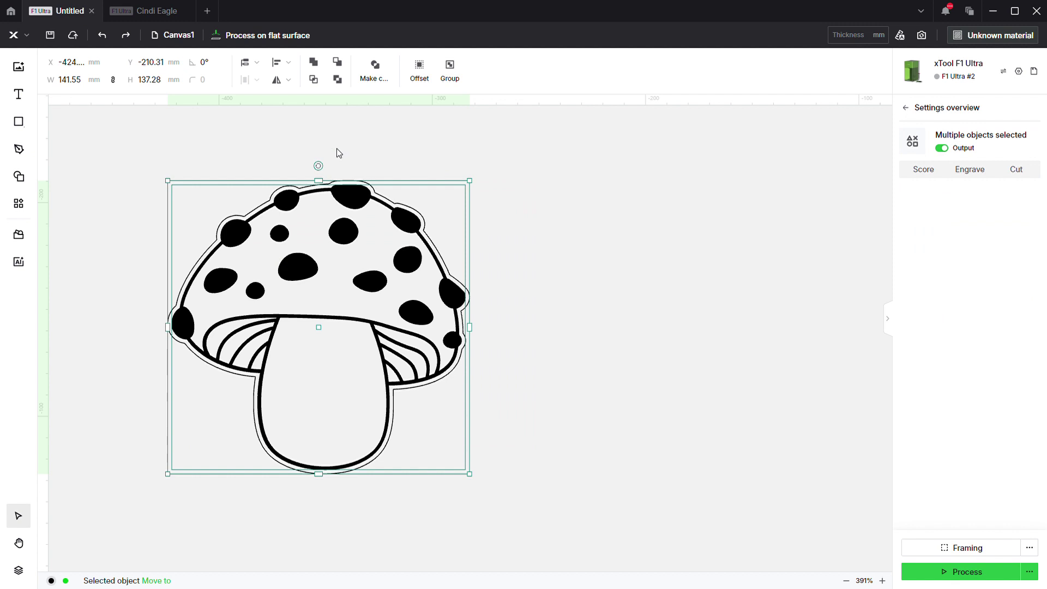
{"action": "left_click", "coordinate": [338, 80]}
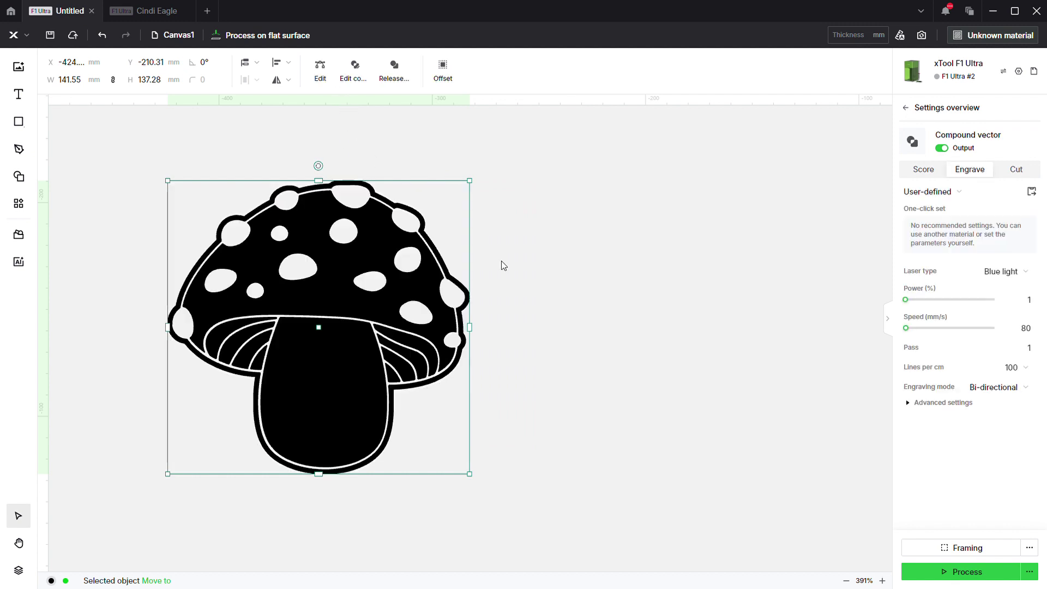
{"action": "left_click", "coordinate": [562, 242]}
{"action": "scroll", "coordinate": [578, 262], "scroll_direction": "down", "scroll_amount": 5}
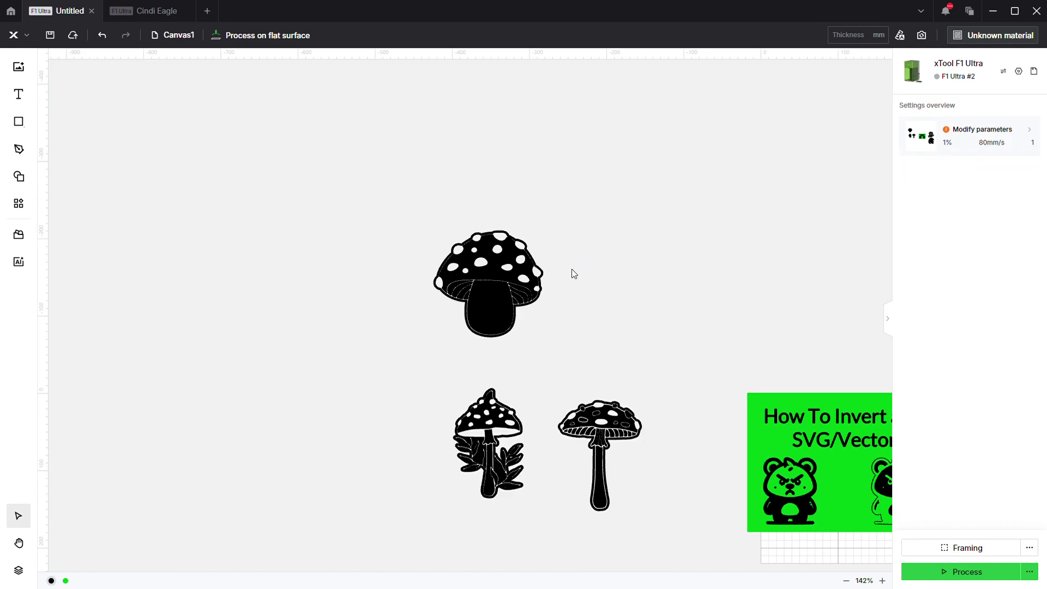
{"action": "scroll", "coordinate": [573, 277], "scroll_direction": "up", "scroll_amount": 3}
{"action": "key", "text": "ctrl+z"}
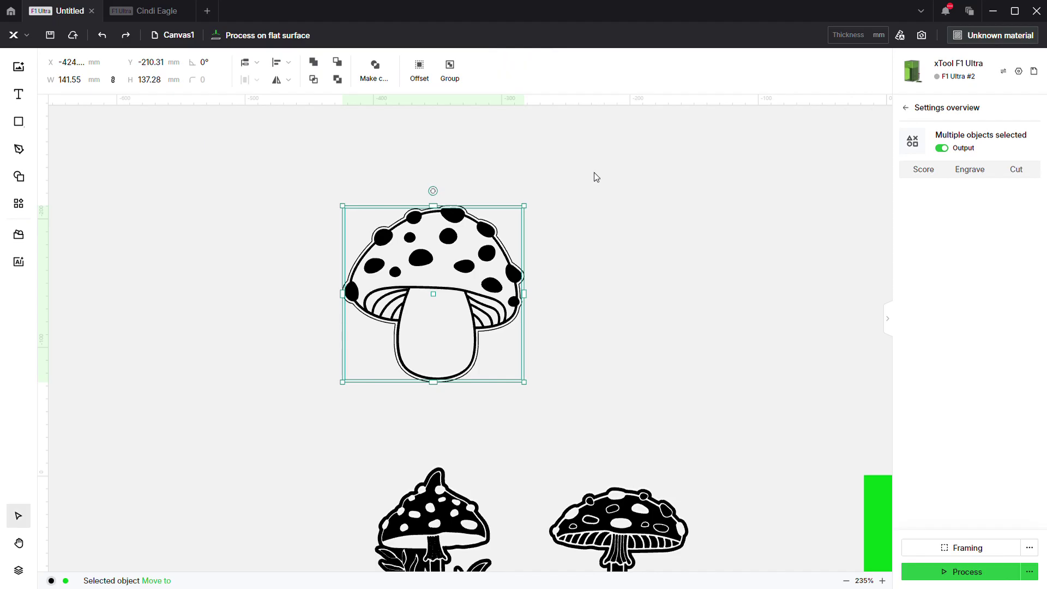
Place a copy of the bordered round mushroom to the right of the original.
{"action": "left_click_drag", "start_coordinate": [595, 173], "coordinate": [214, 478]}
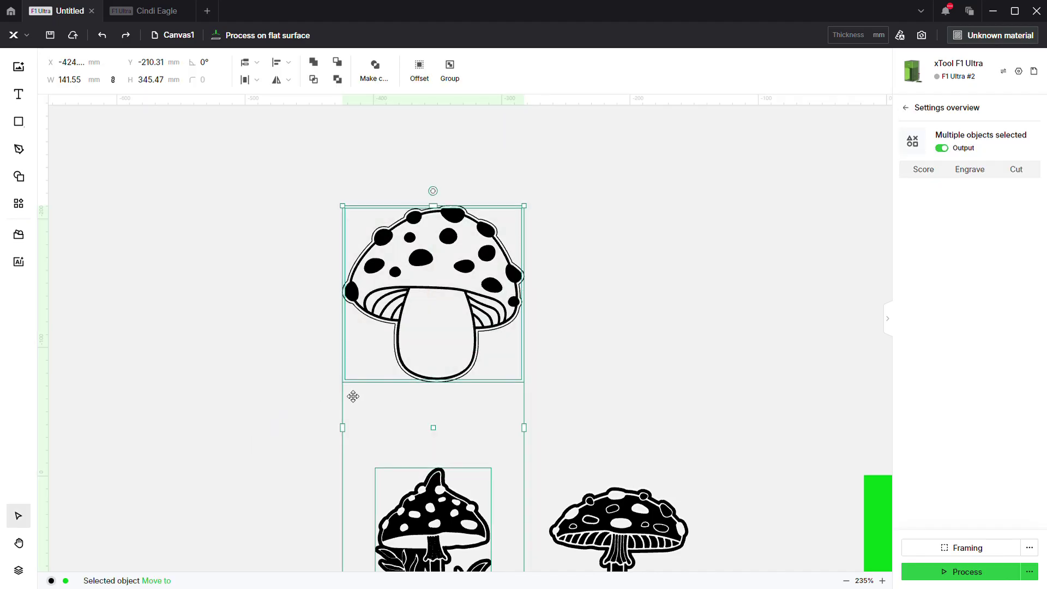
{"action": "left_click", "coordinate": [568, 174]}
{"action": "left_click_drag", "start_coordinate": [581, 159], "coordinate": [260, 374]}
{"action": "left_click_drag", "start_coordinate": [441, 259], "coordinate": [704, 227]}
{"action": "left_click", "coordinate": [594, 157]}
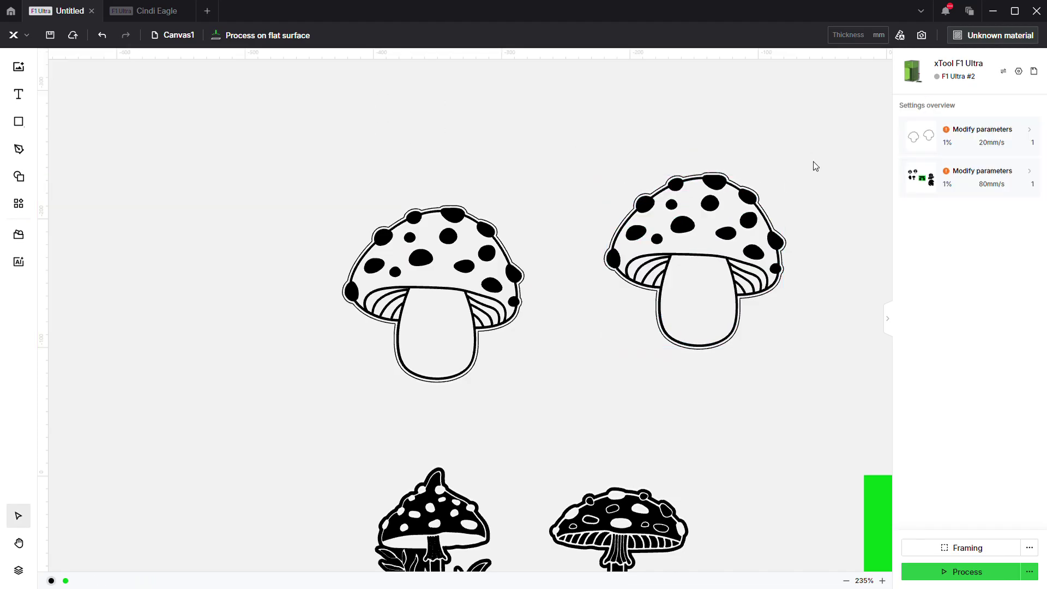
Turn the right mushroom copy into an inverted compound vector, leaving the left one unmerged.
{"action": "left_click_drag", "start_coordinate": [822, 146], "coordinate": [621, 371]}
{"action": "left_click", "coordinate": [378, 76]}
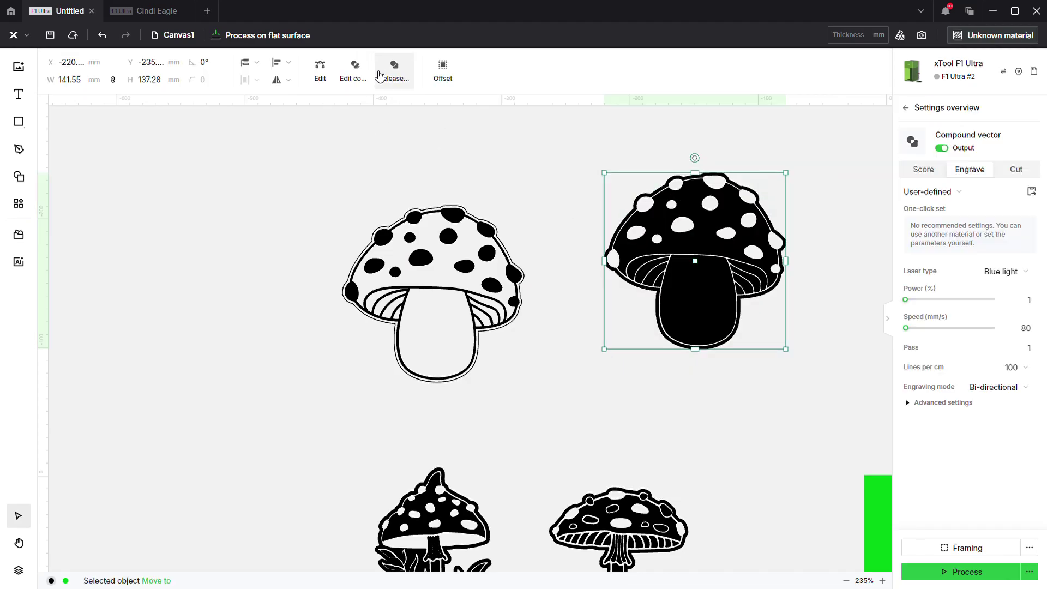
{"action": "left_click_drag", "start_coordinate": [543, 145], "coordinate": [298, 397]}
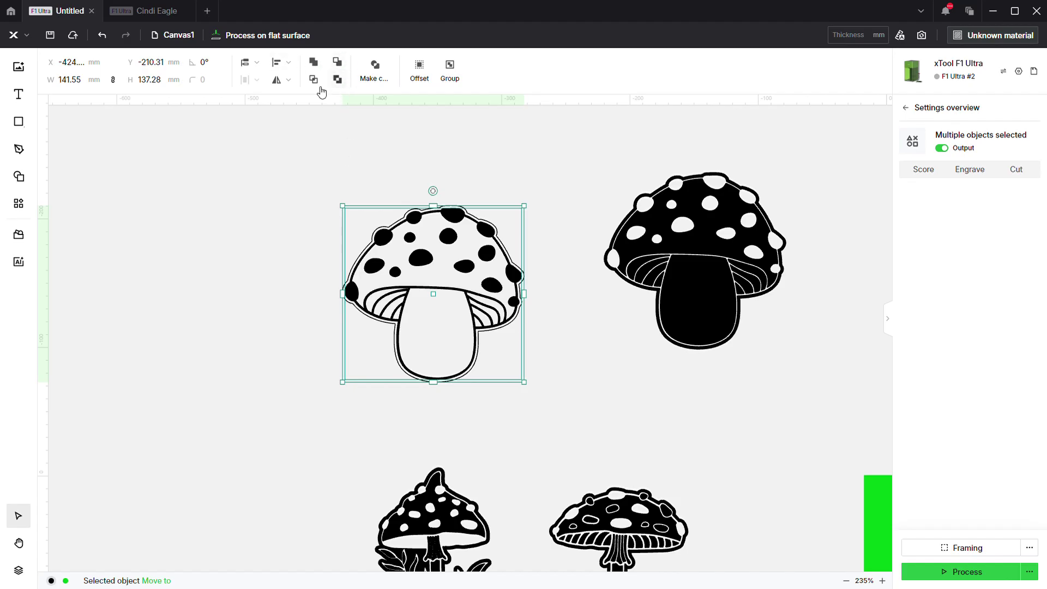
{"action": "left_click", "coordinate": [339, 80]}
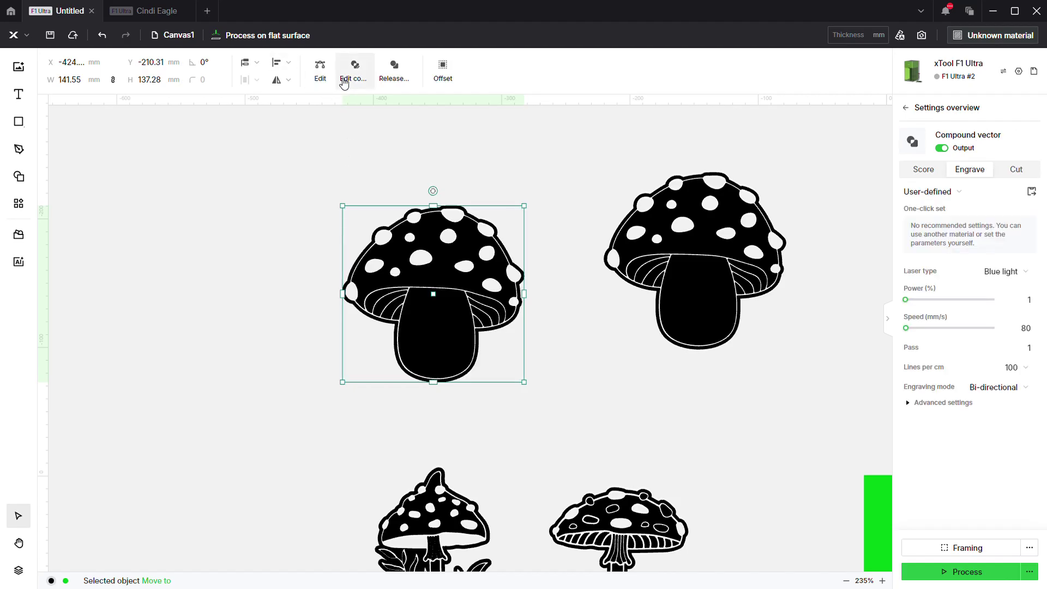
{"action": "key", "text": "ctrl+z"}
{"action": "left_click_drag", "start_coordinate": [554, 149], "coordinate": [283, 428]}
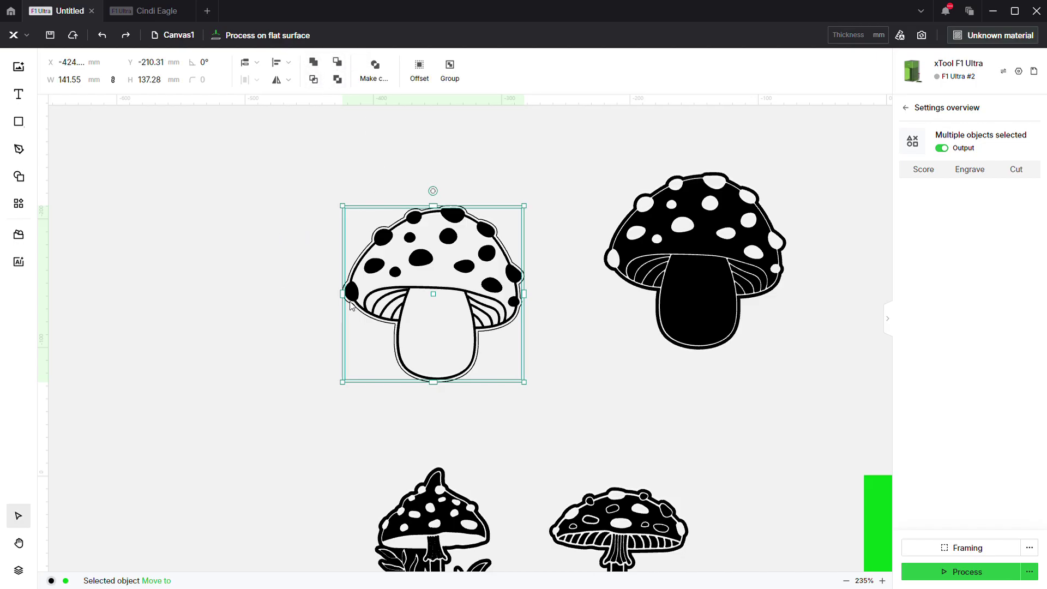
{"action": "left_click_drag", "start_coordinate": [819, 155], "coordinate": [579, 389]}
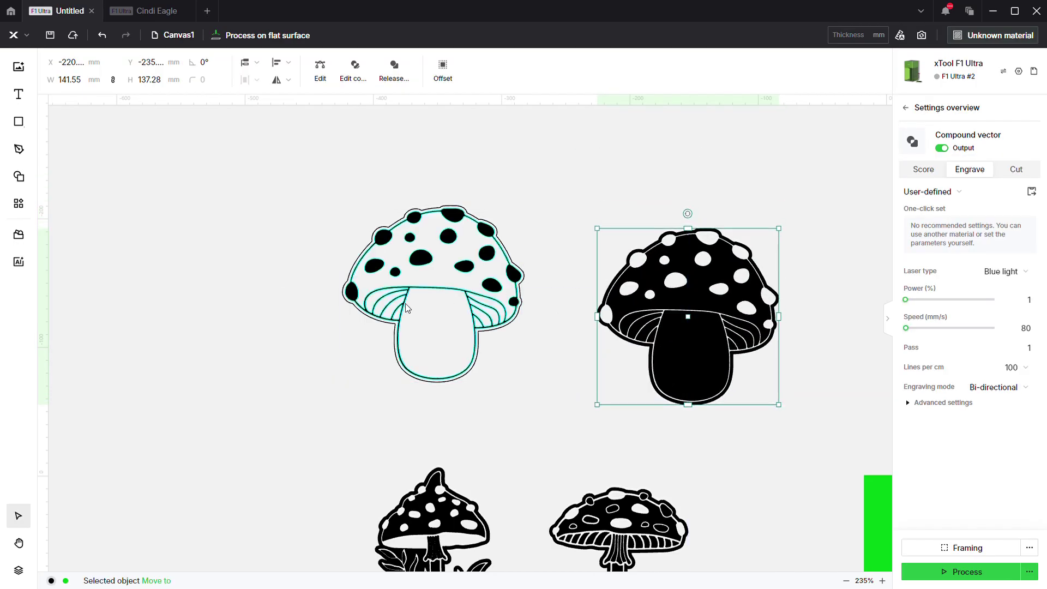
{"action": "scroll", "coordinate": [212, 320], "scroll_direction": "down", "scroll_amount": 3}
Select all parts of the teacup yorkie and combine them into a compound vector.
{"action": "scroll", "coordinate": [211, 321], "scroll_direction": "down", "scroll_amount": 5}
{"action": "scroll", "coordinate": [518, 354], "scroll_direction": "up", "scroll_amount": 5}
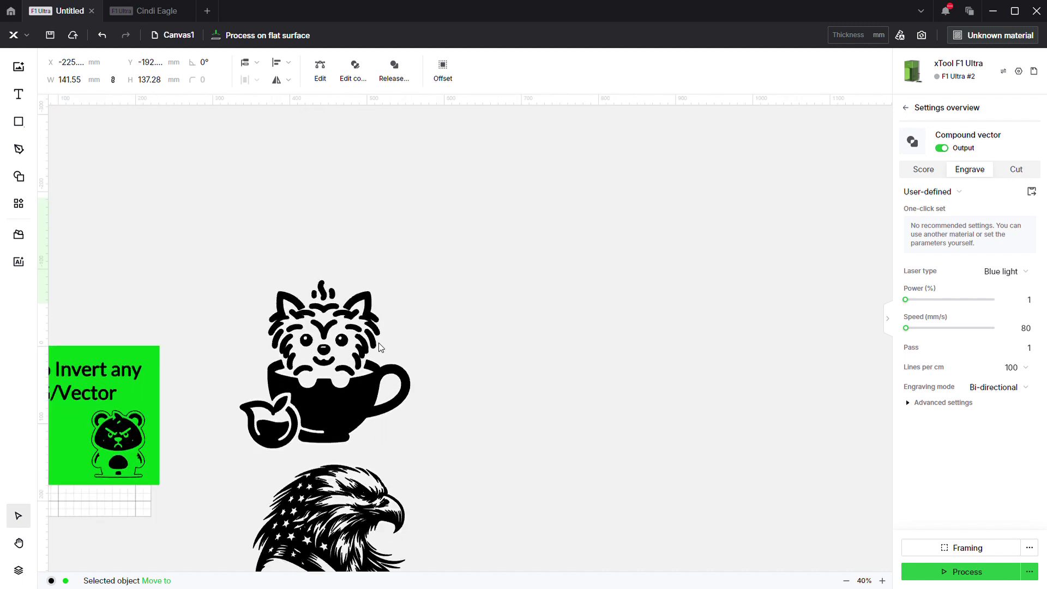
{"action": "left_click", "coordinate": [436, 267]}
{"action": "left_click_drag", "start_coordinate": [293, 414], "coordinate": [371, 279]}
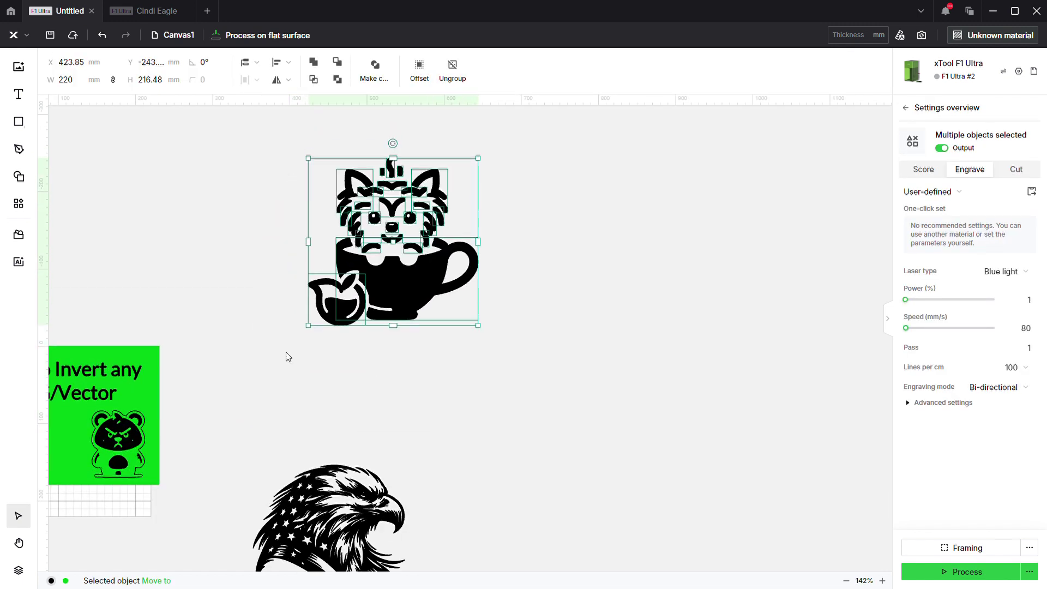
{"action": "scroll", "coordinate": [288, 357], "scroll_direction": "up", "scroll_amount": 5}
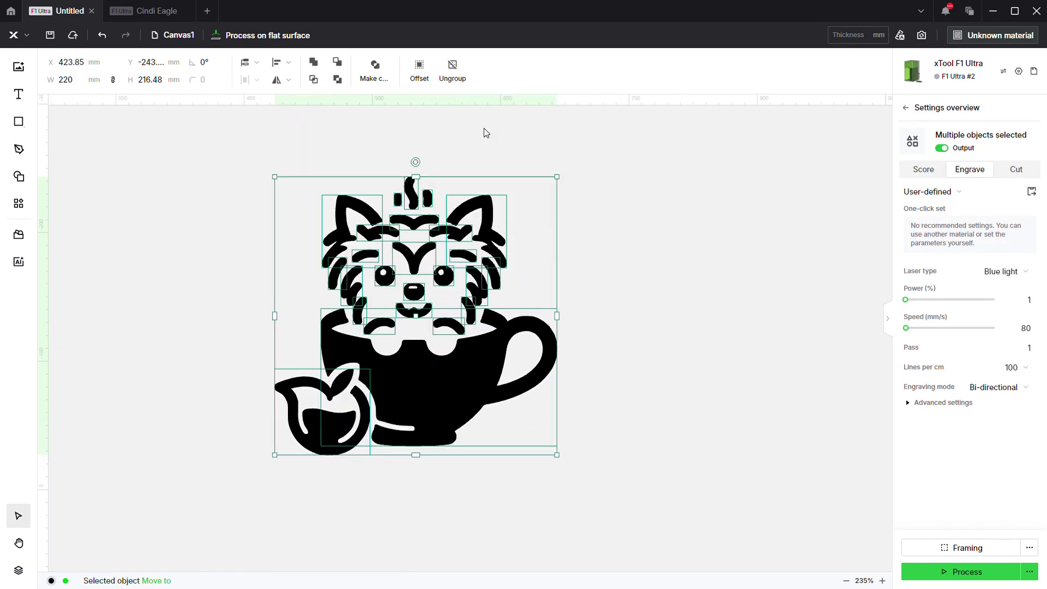
{"action": "left_click", "coordinate": [378, 71]}
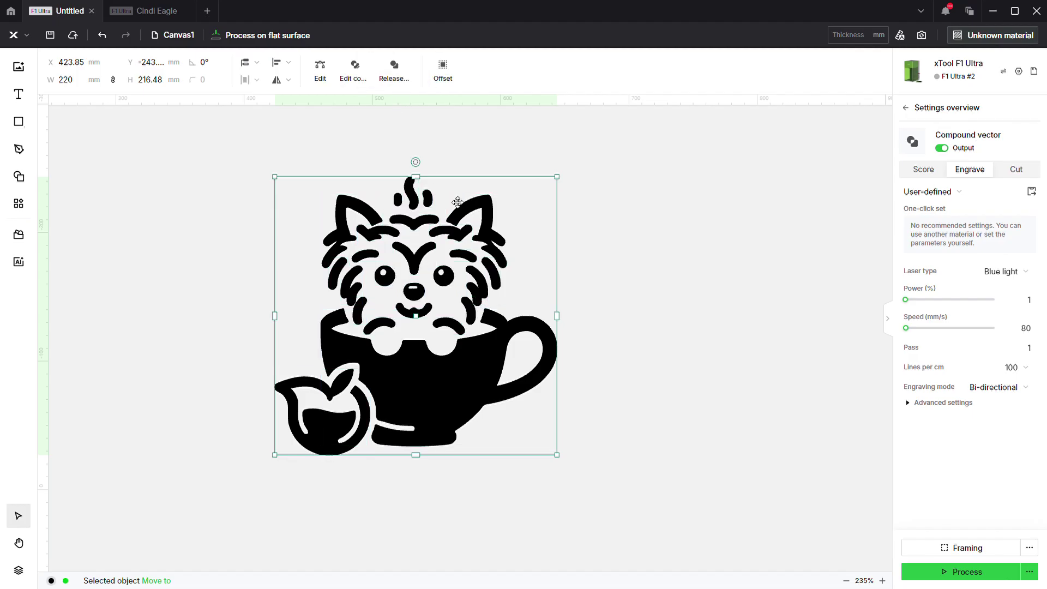
Give the yorkie a 3 mm outer-shapes-only offset border.
{"action": "left_click", "coordinate": [451, 75]}
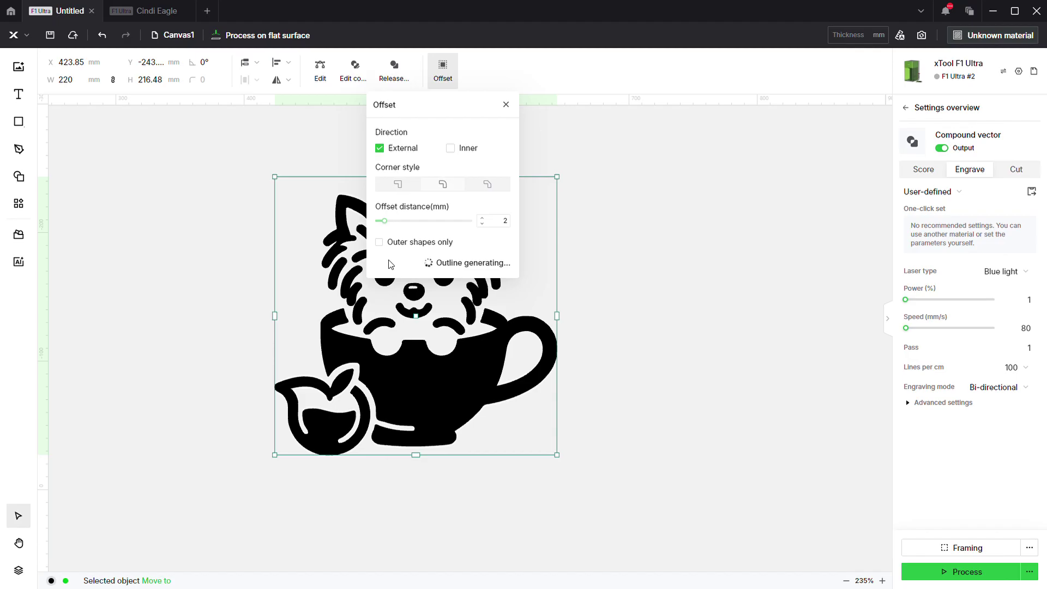
{"action": "left_click", "coordinate": [382, 244]}
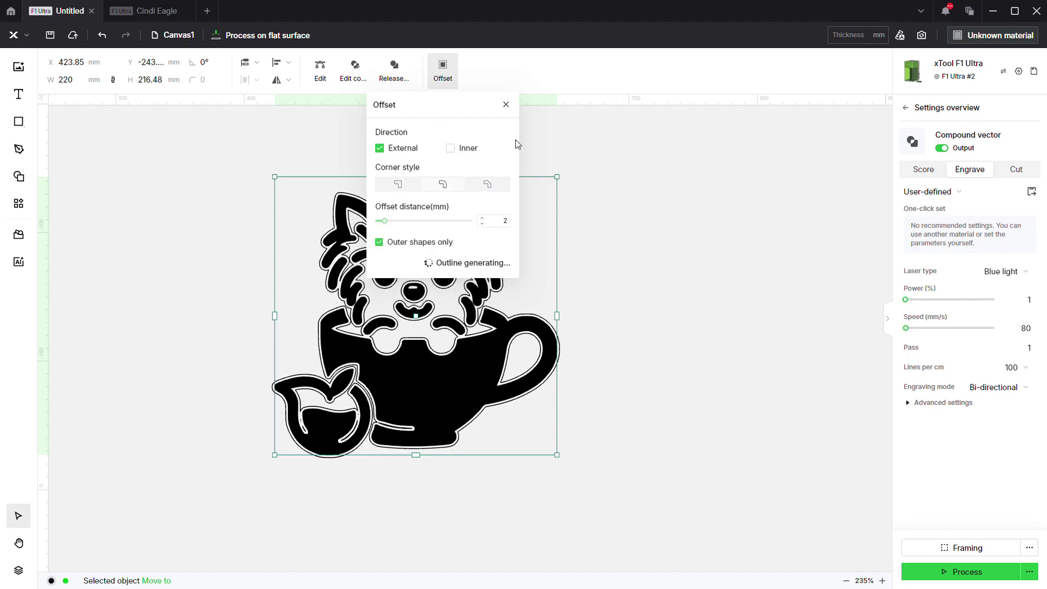
{"action": "left_click_drag", "start_coordinate": [437, 115], "coordinate": [704, 151]}
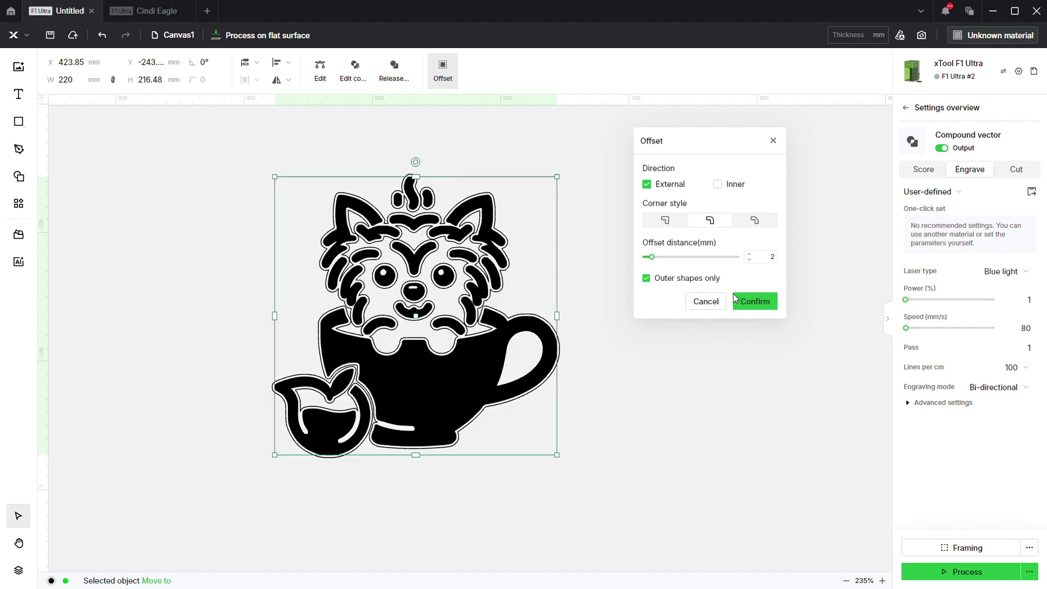
{"action": "left_click", "coordinate": [773, 263]}
{"action": "type", "text": "3"}
{"action": "key", "text": "Return"}
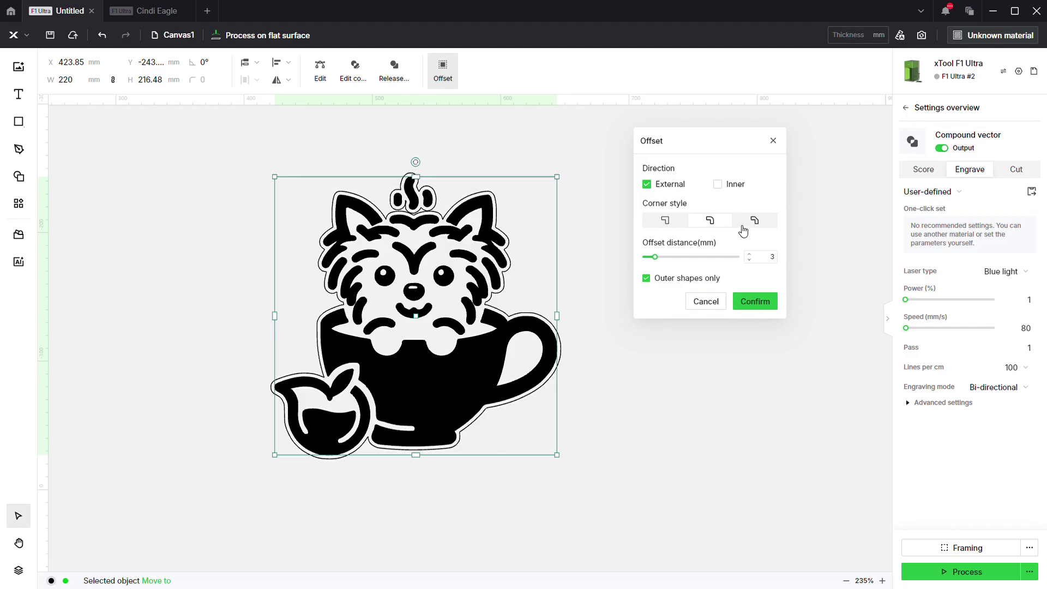
{"action": "left_click", "coordinate": [765, 303]}
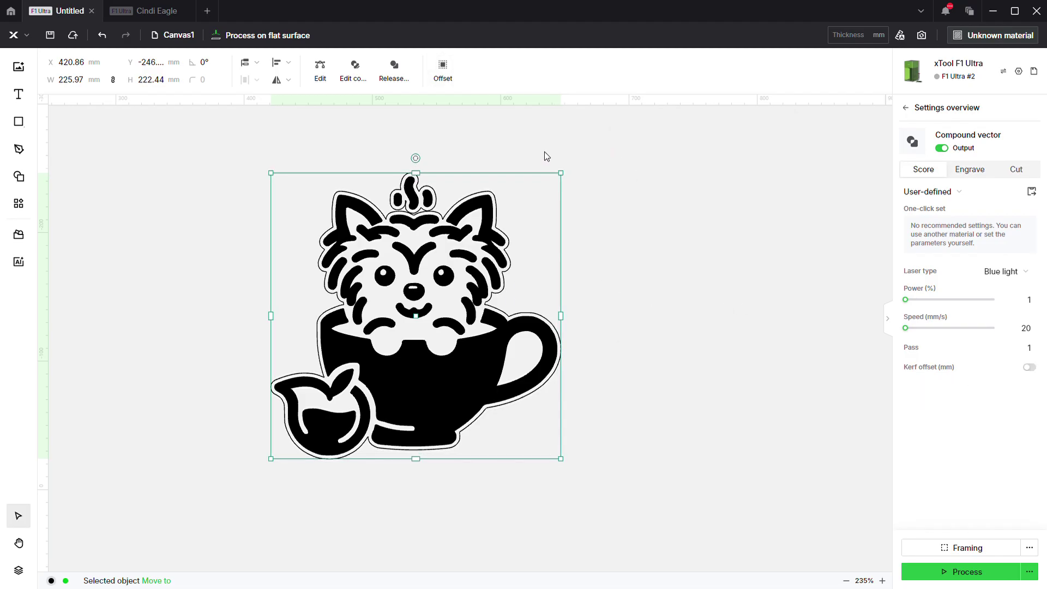
Try making the yorkie and its border one compound vector, then undo it.
{"action": "left_click", "coordinate": [620, 263]}
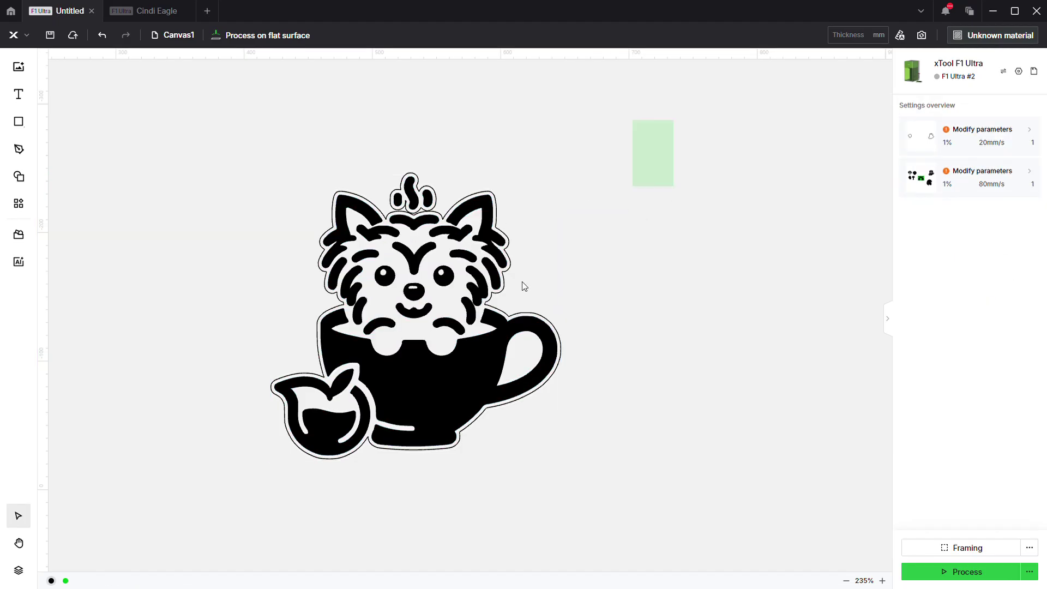
{"action": "left_click_drag", "start_coordinate": [633, 186], "coordinate": [168, 510]}
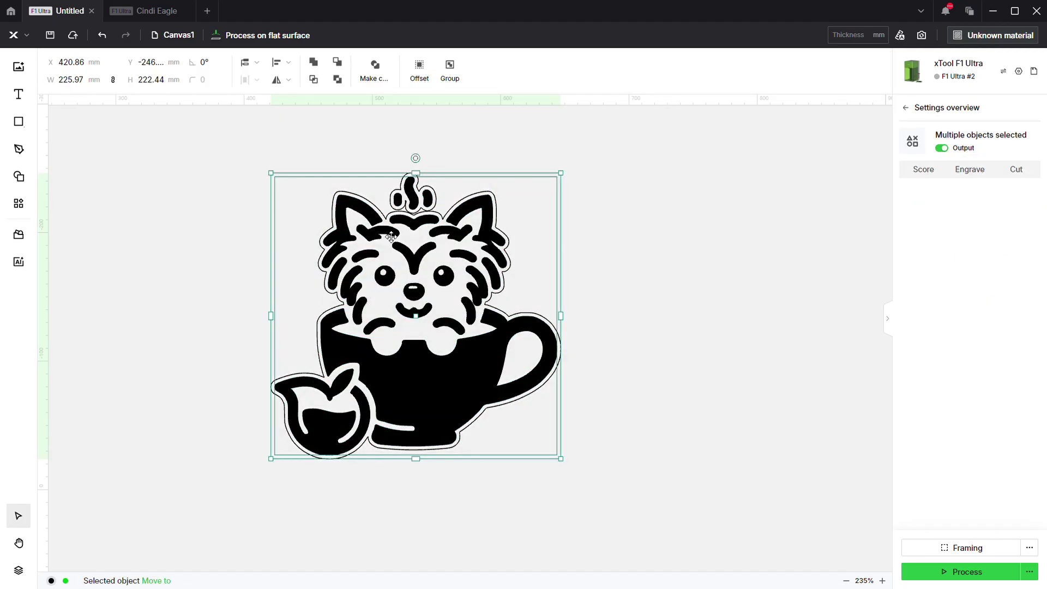
{"action": "left_click", "coordinate": [375, 71]}
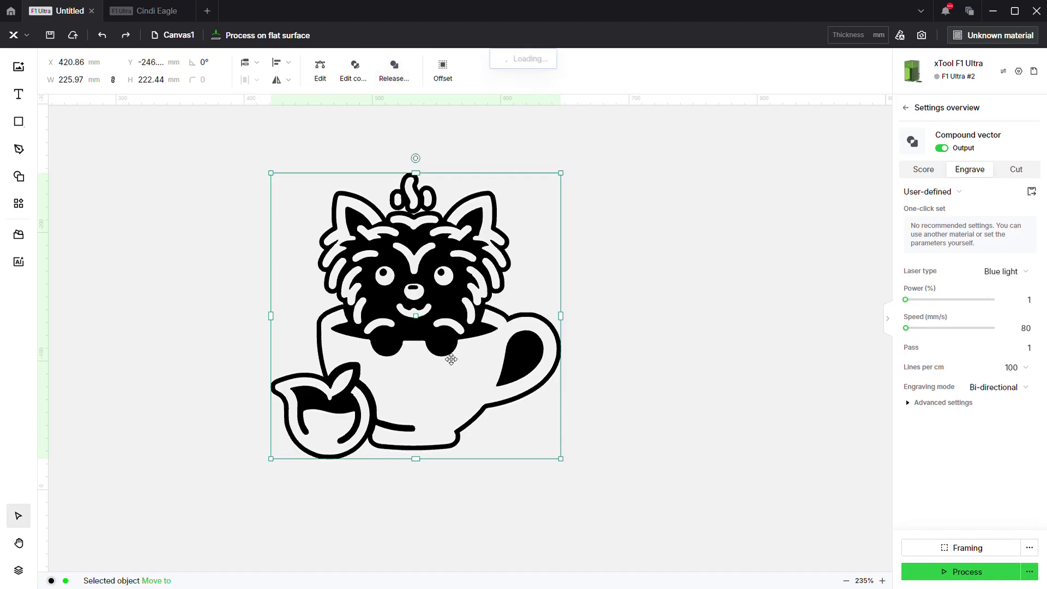
{"action": "key", "text": "ctrl+z"}
Duplicate the whole yorkie design and place the copy to the right.
{"action": "left_click_drag", "start_coordinate": [655, 147], "coordinate": [263, 470]}
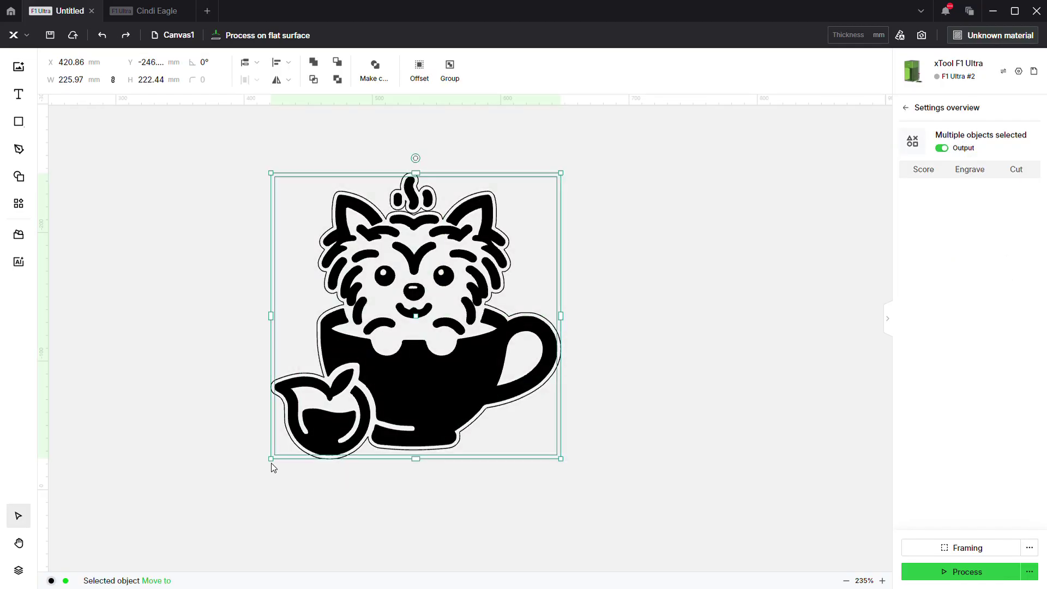
{"action": "key", "text": "ctrl+d"}
{"action": "left_click_drag", "start_coordinate": [418, 360], "coordinate": [727, 375]}
{"action": "left_click", "coordinate": [673, 199]}
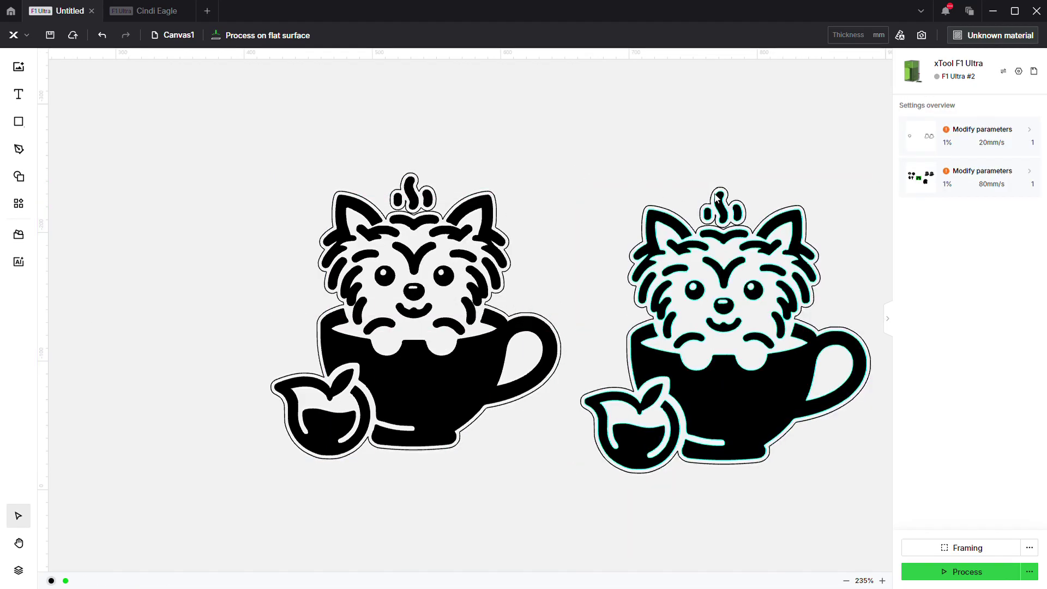
{"action": "left_click", "coordinate": [697, 206]}
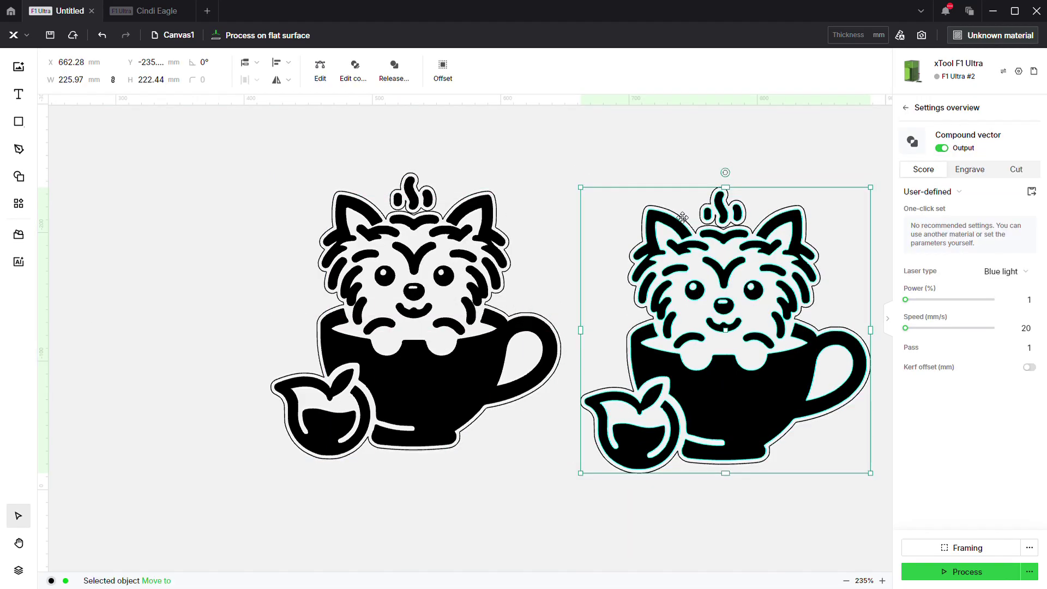
{"action": "left_click_drag", "start_coordinate": [844, 155], "coordinate": [526, 523]}
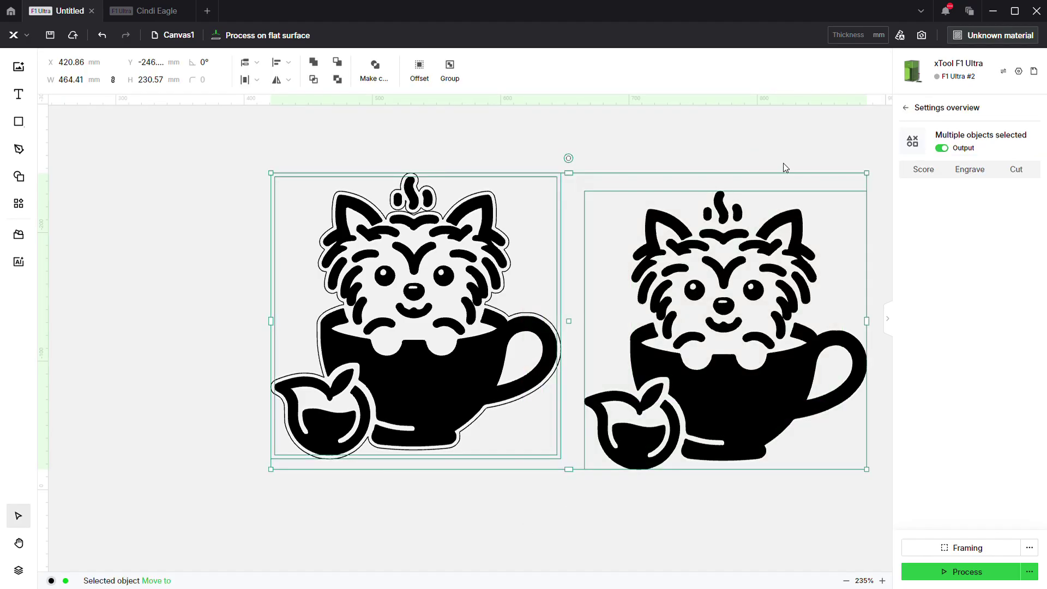
{"action": "left_click", "coordinate": [818, 143]}
Add a 2 mm external, outer-shapes-only offset border to the right yorkie copy.
{"action": "left_click", "coordinate": [688, 256]}
{"action": "left_click", "coordinate": [443, 68]}
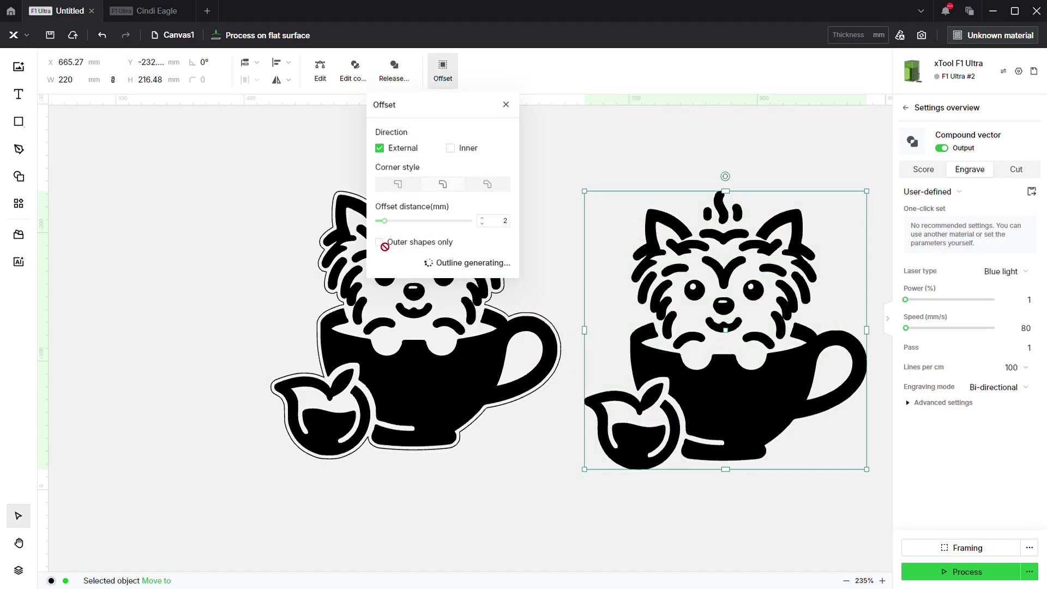
{"action": "left_click", "coordinate": [382, 243]}
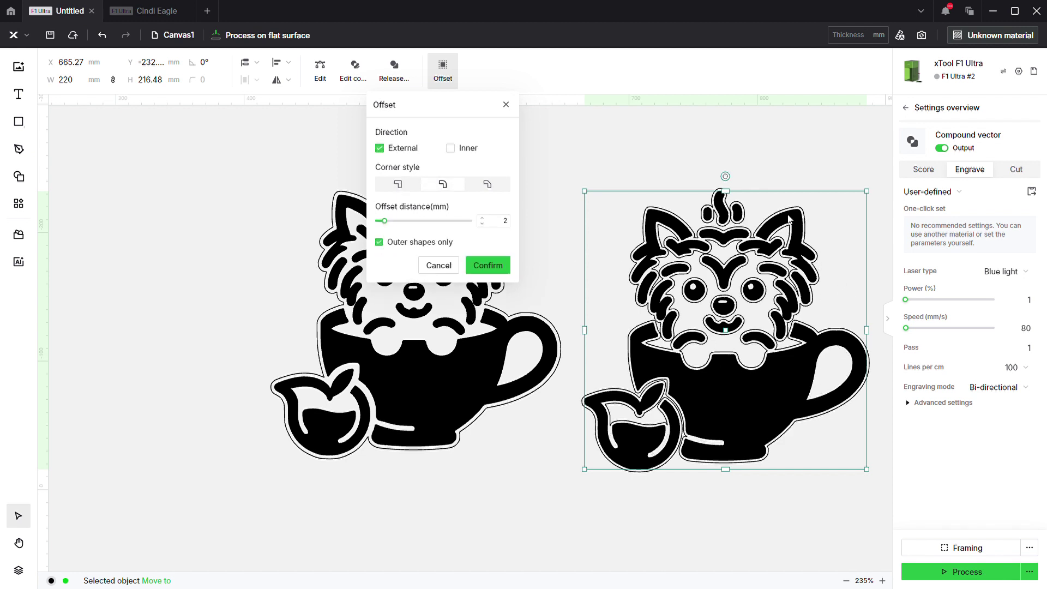
{"action": "left_click", "coordinate": [491, 267]}
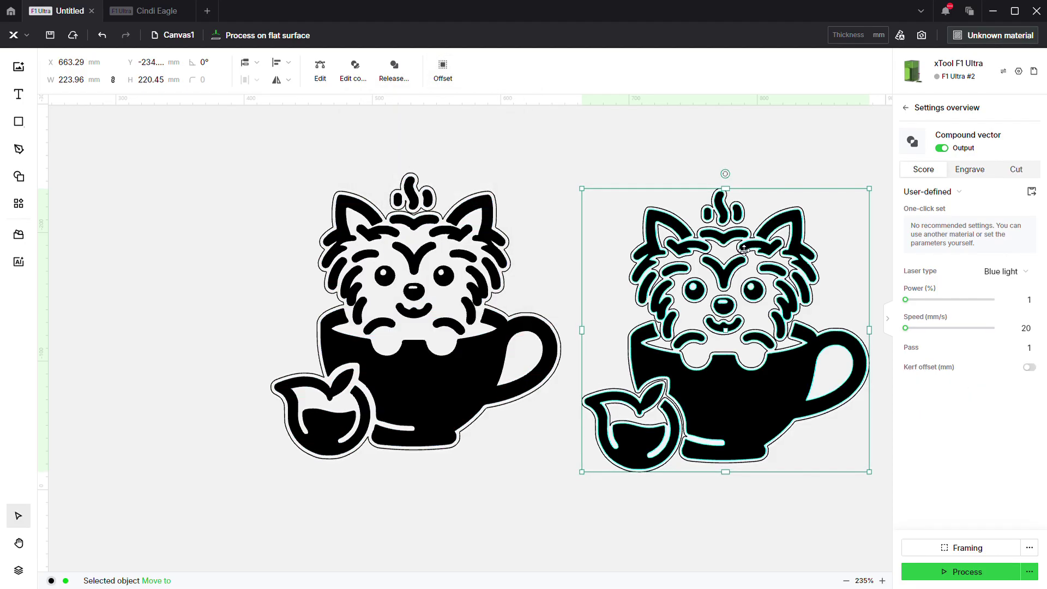
{"action": "left_click", "coordinate": [811, 147]}
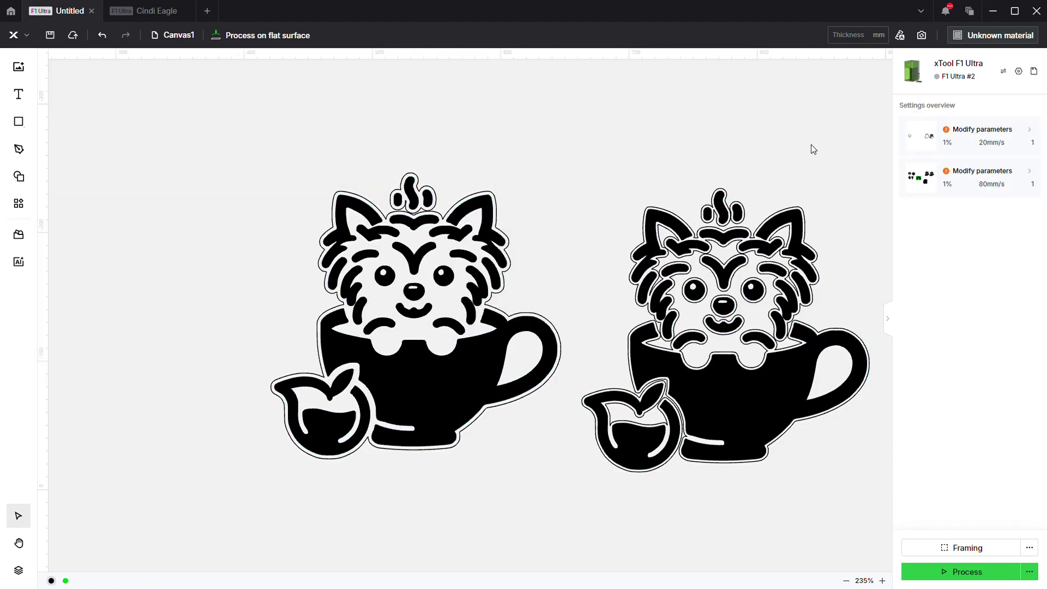
Combine the right teacup design into a compound shape and undo an accidental move.
{"action": "left_click", "coordinate": [631, 472]}
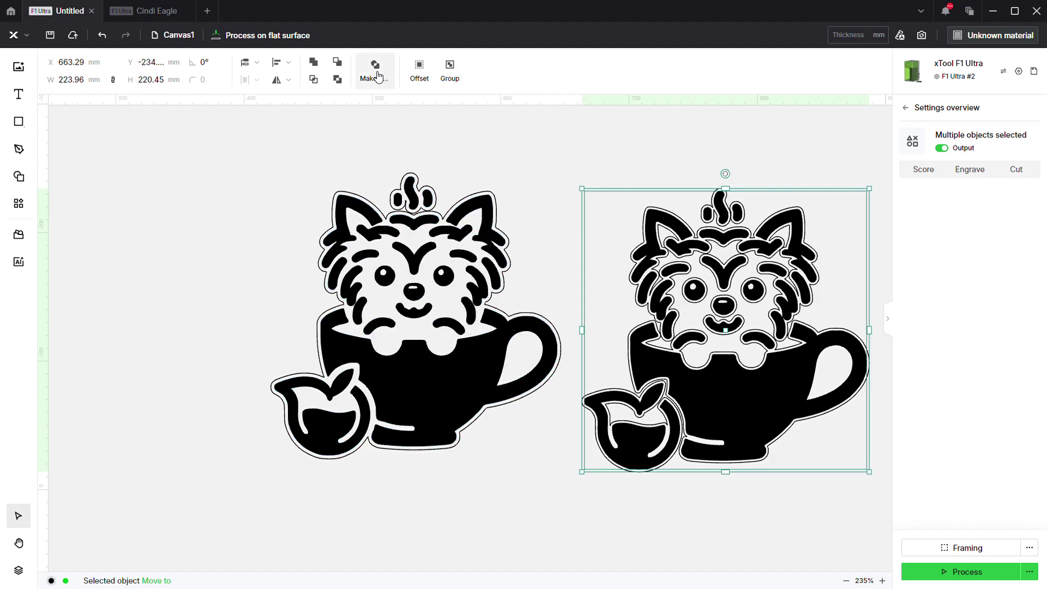
{"action": "left_click", "coordinate": [375, 71]}
{"action": "left_click", "coordinate": [217, 162]}
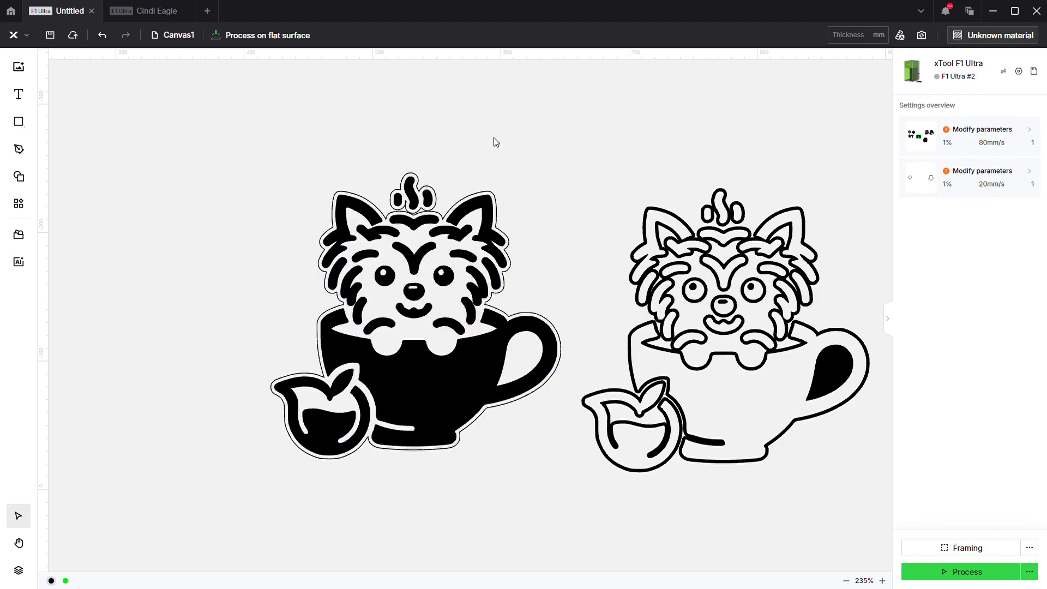
{"action": "left_click_drag", "start_coordinate": [528, 118], "coordinate": [263, 497]}
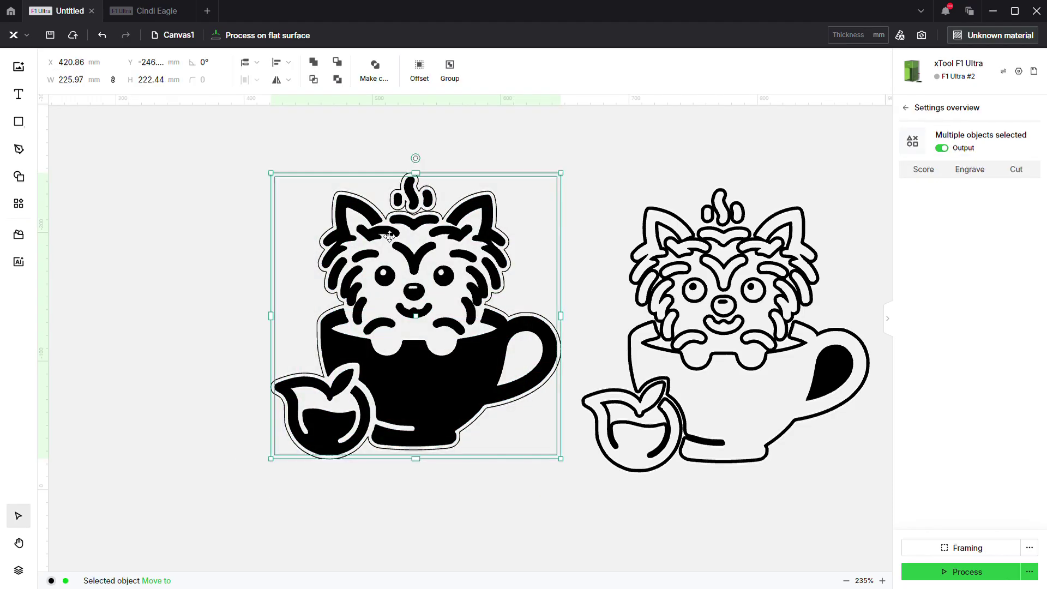
{"action": "left_click", "coordinate": [246, 246]}
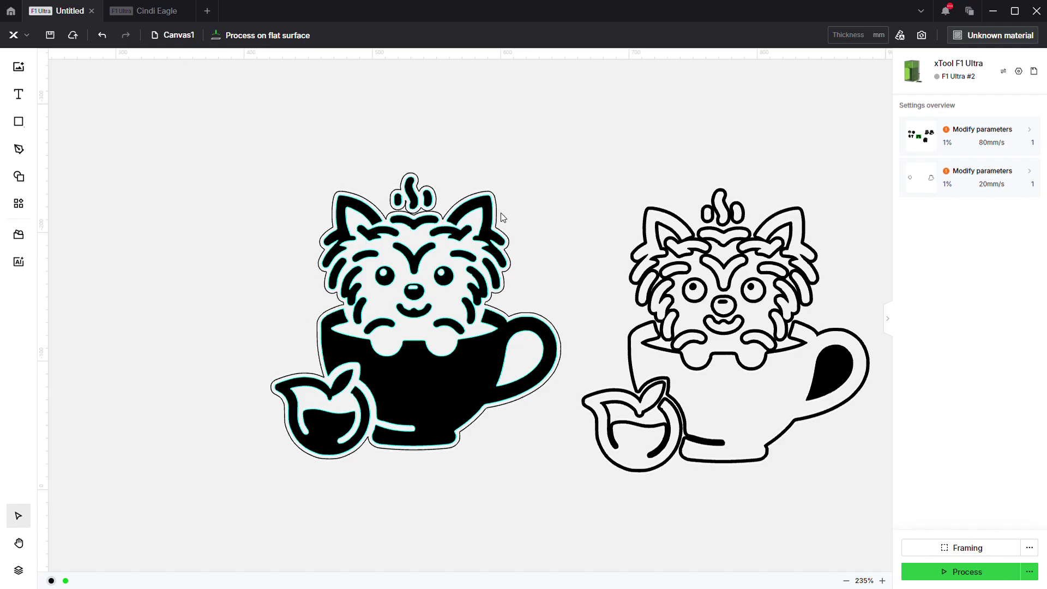
{"action": "scroll", "coordinate": [349, 304], "scroll_direction": "up", "scroll_amount": 5}
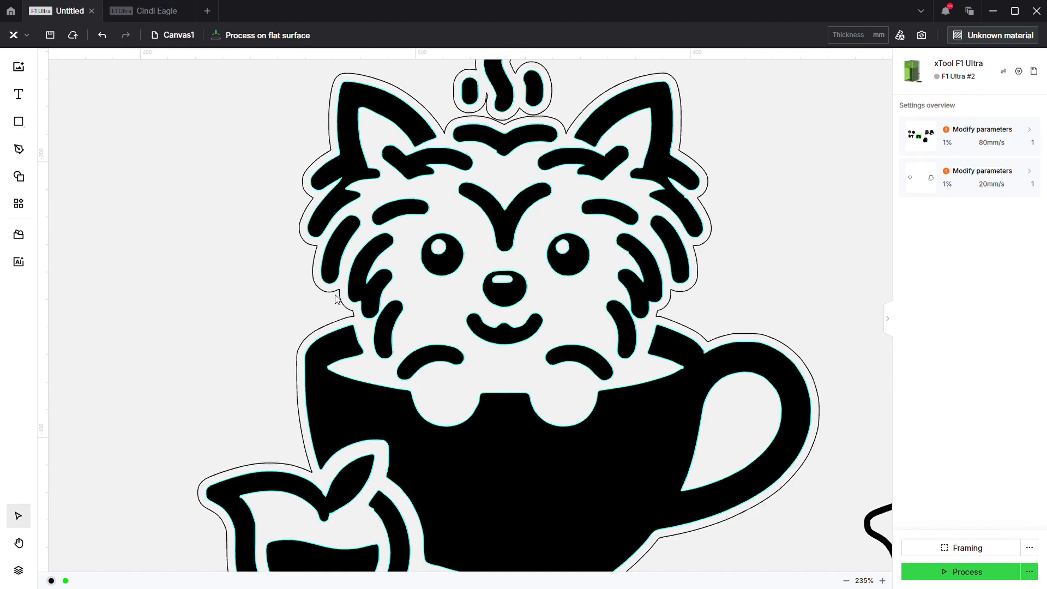
{"action": "scroll", "coordinate": [370, 303], "scroll_direction": "down", "scroll_amount": 5}
{"action": "scroll", "coordinate": [640, 346], "scroll_direction": "up", "scroll_amount": 3}
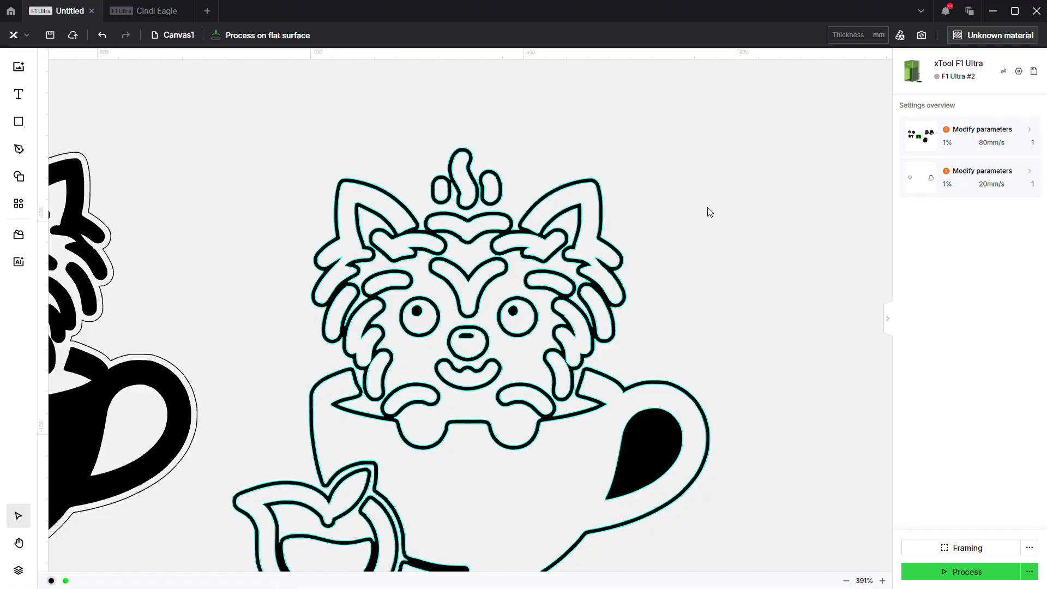
{"action": "left_click_drag", "start_coordinate": [709, 212], "coordinate": [547, 385]}
{"action": "key", "text": "ctrl+z"}
{"action": "key", "text": "ctrl+z"}
{"action": "key", "text": "ctrl+shift+z"}
{"action": "key", "text": "ctrl+shift+z"}
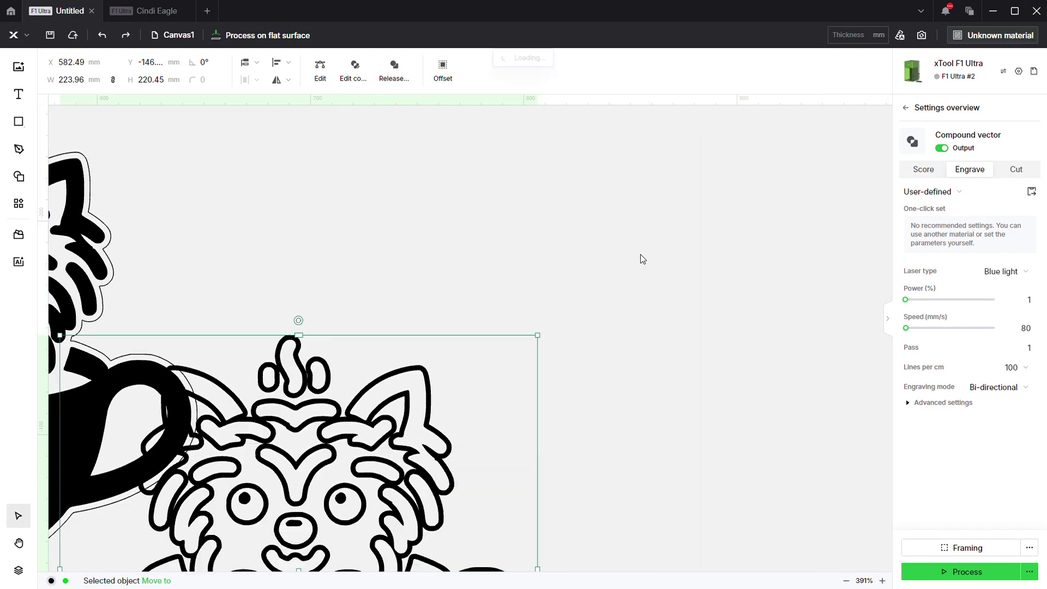
{"action": "key", "text": "ctrl+z"}
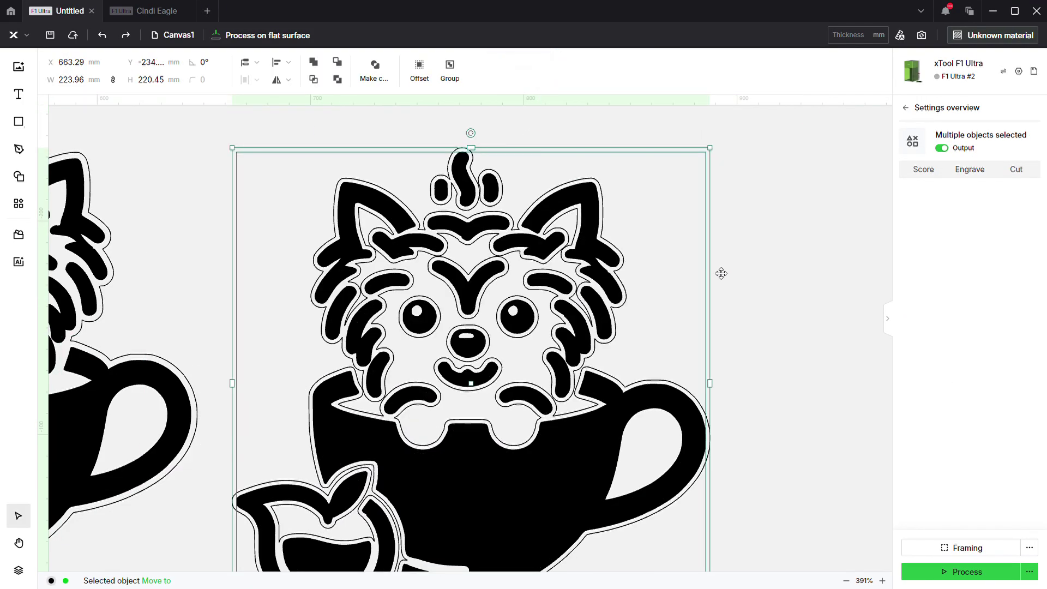
{"action": "left_click", "coordinate": [743, 263]}
Reselect the right teacup design with its border and make it one compound shape.
{"action": "scroll", "coordinate": [595, 316], "scroll_direction": "up", "scroll_amount": 3}
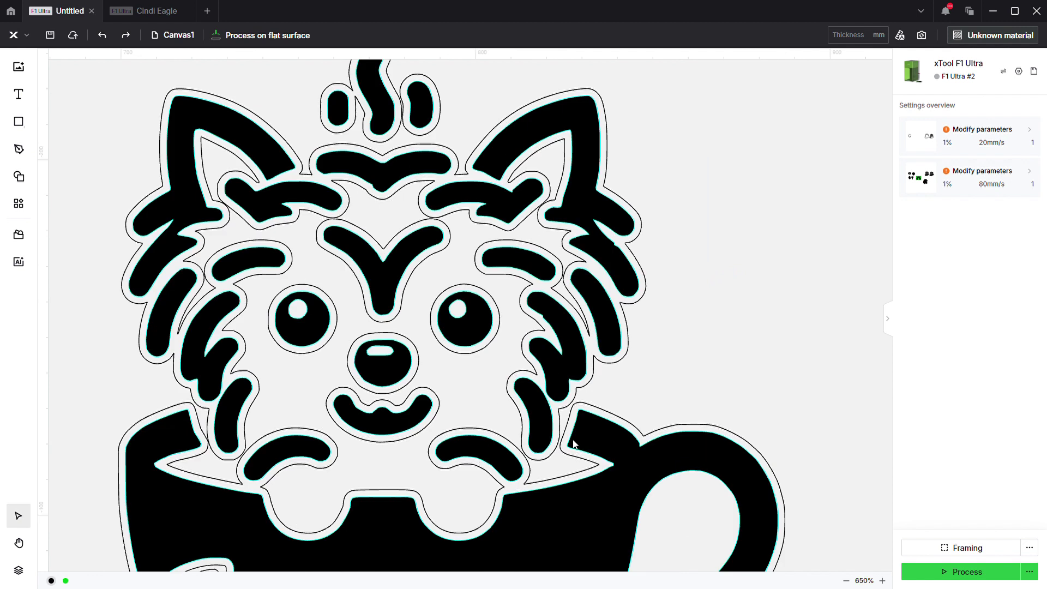
{"action": "scroll", "coordinate": [575, 390], "scroll_direction": "down", "scroll_amount": 6}
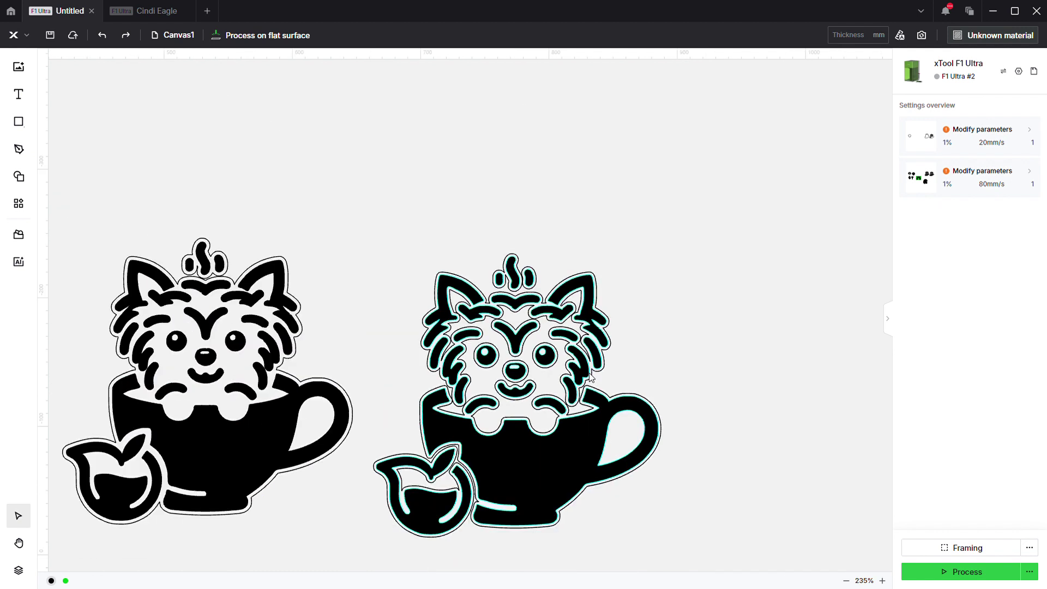
{"action": "scroll", "coordinate": [693, 197], "scroll_direction": "up", "scroll_amount": 2}
{"action": "left_click_drag", "start_coordinate": [711, 151], "coordinate": [532, 510]}
{"action": "left_click", "coordinate": [377, 72]}
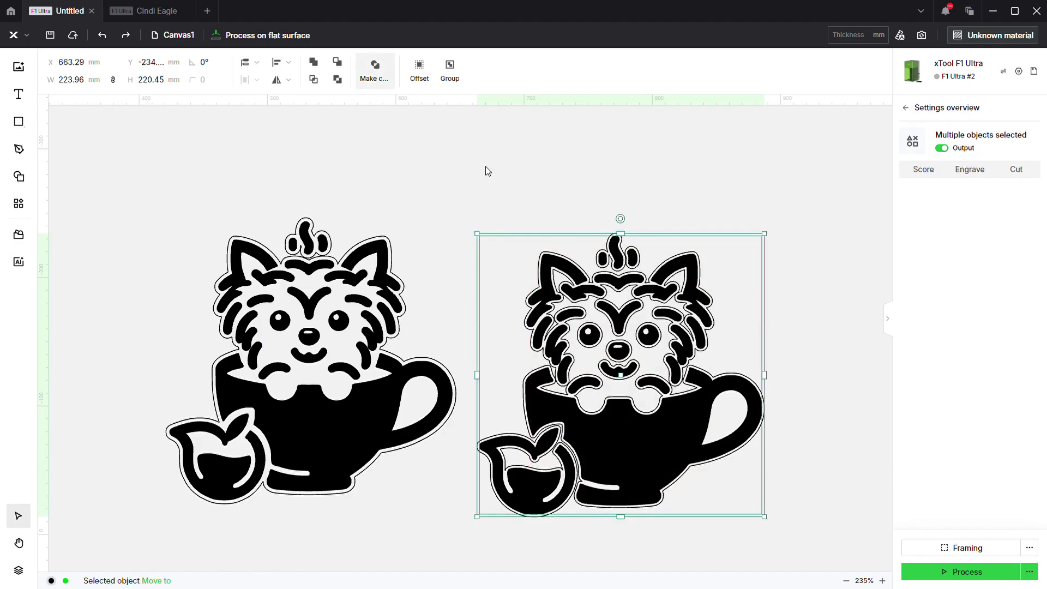
{"action": "left_click", "coordinate": [412, 183]}
Merge the left teacup design and its border into one compound shape.
{"action": "left_click_drag", "start_coordinate": [425, 157], "coordinate": [191, 540]}
{"action": "left_click", "coordinate": [375, 70]}
{"action": "left_click", "coordinate": [396, 188]}
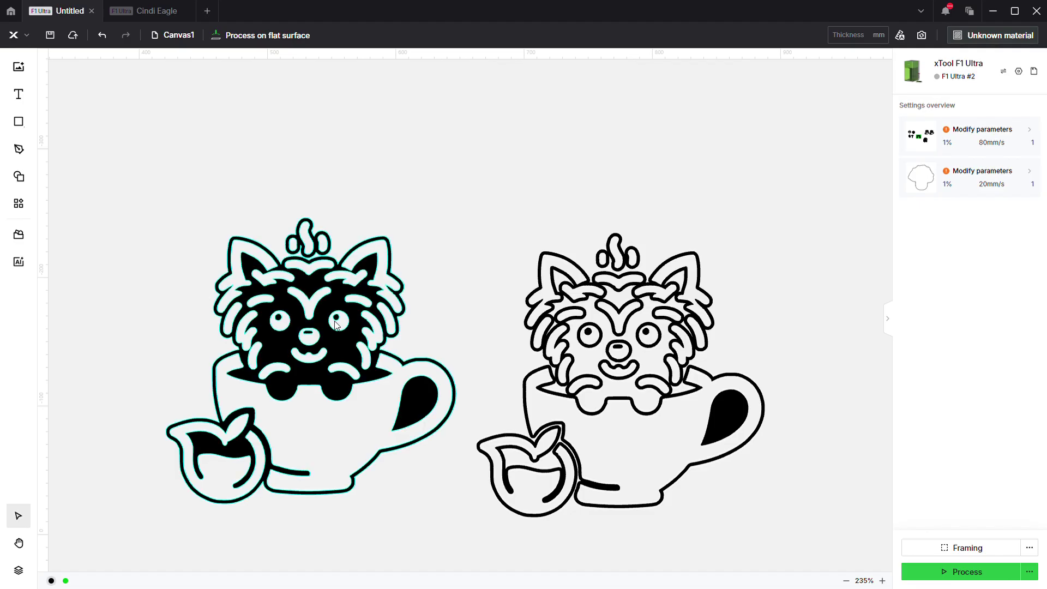
{"action": "scroll", "coordinate": [477, 198], "scroll_direction": "down", "scroll_amount": 6}
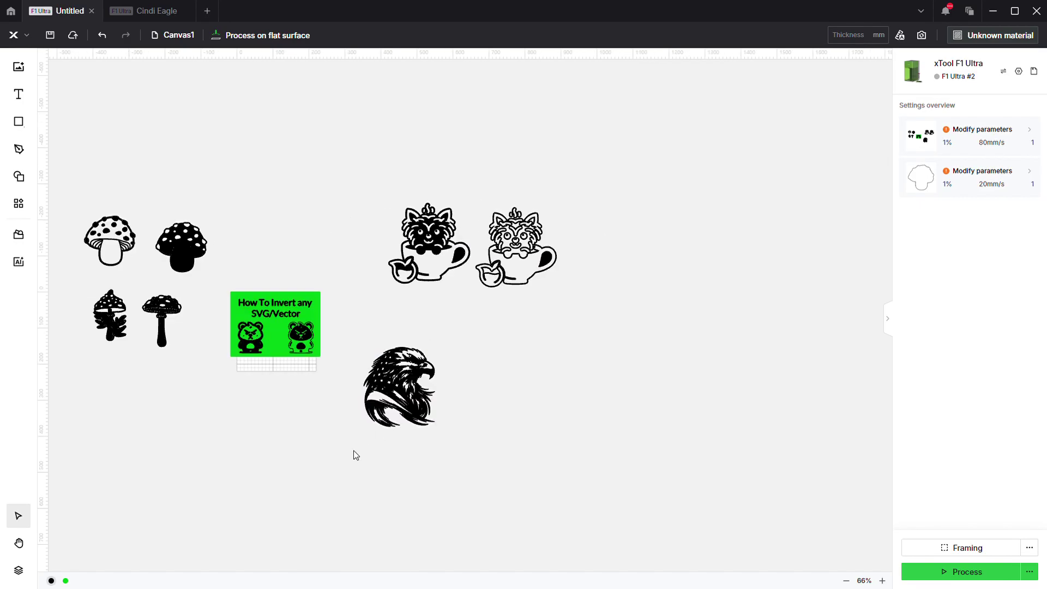
{"action": "scroll", "coordinate": [355, 456], "scroll_direction": "up", "scroll_amount": 3}
{"action": "scroll", "coordinate": [380, 354], "scroll_direction": "up", "scroll_amount": 2}
{"action": "scroll", "coordinate": [380, 354], "scroll_direction": "up", "scroll_amount": 2}
Copy the flag eagle and place the duplicate to the right of the original.
{"action": "left_click_drag", "start_coordinate": [649, 189], "coordinate": [355, 494]}
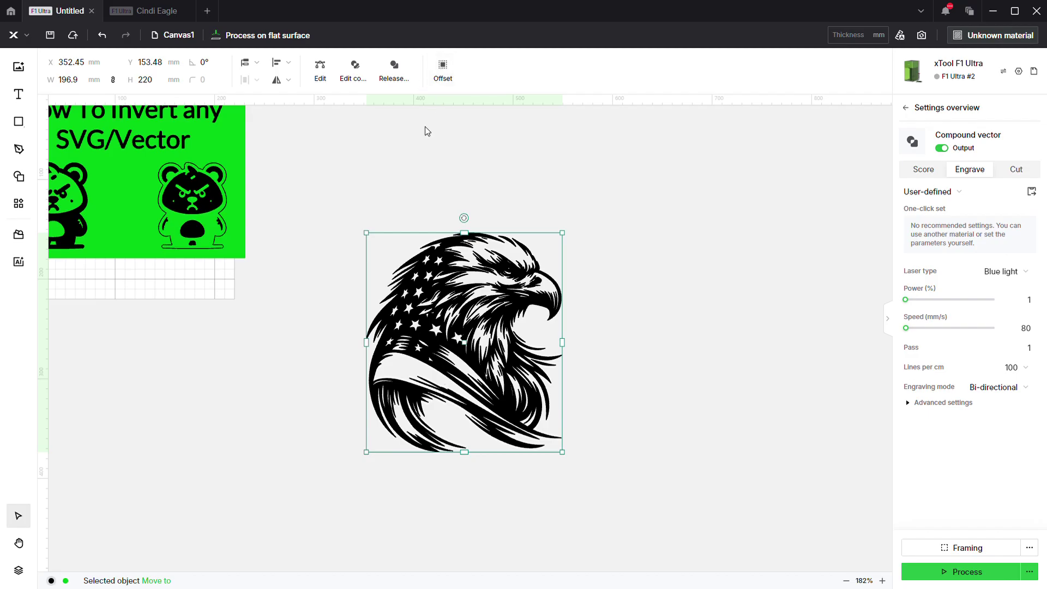
{"action": "key", "text": "ctrl+c"}
{"action": "key", "text": "ctrl+v"}
{"action": "left_click_drag", "start_coordinate": [430, 273], "coordinate": [697, 279]}
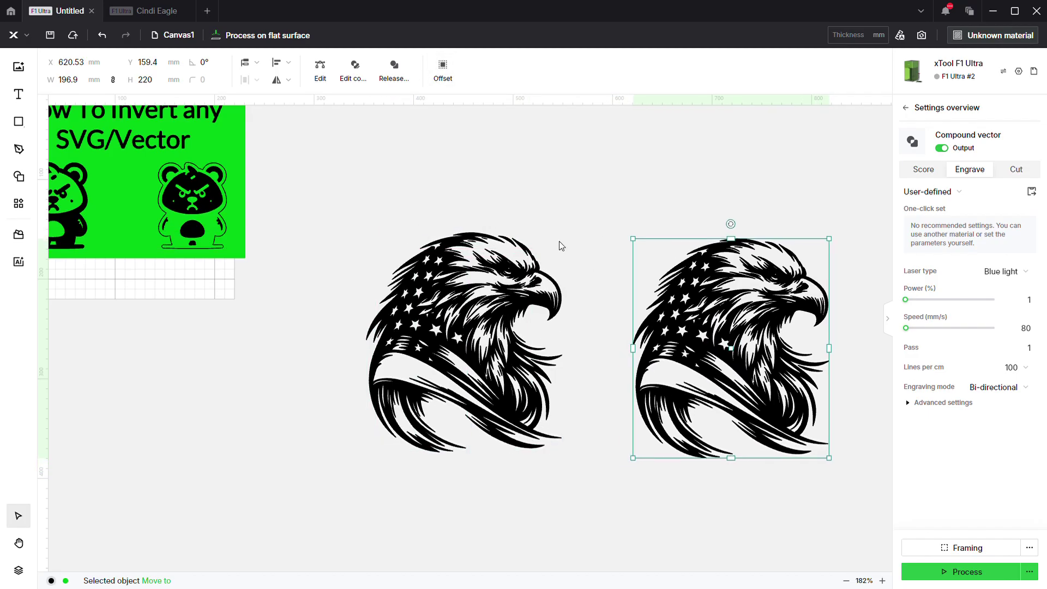
Add an outer-shapes-only offset outline to the left eagle.
{"action": "left_click_drag", "start_coordinate": [615, 193], "coordinate": [329, 532]}
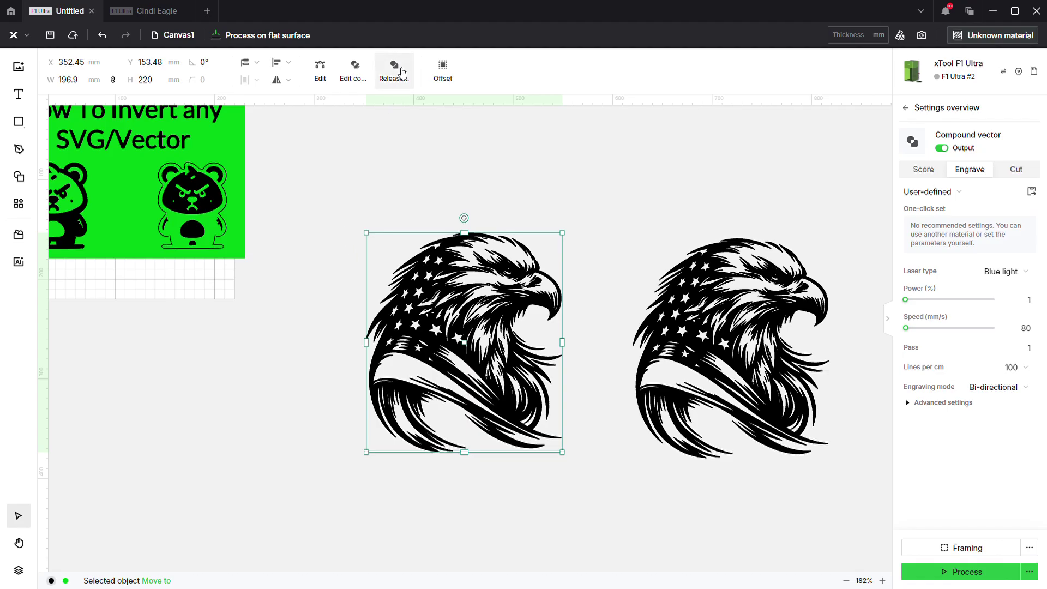
{"action": "left_click", "coordinate": [443, 74]}
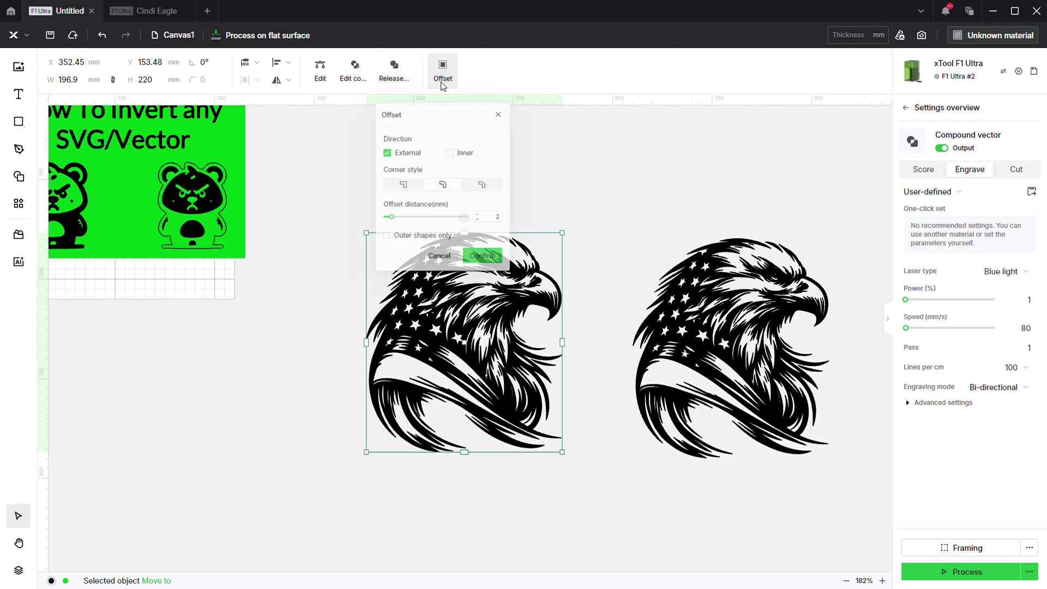
{"action": "left_click", "coordinate": [379, 242]}
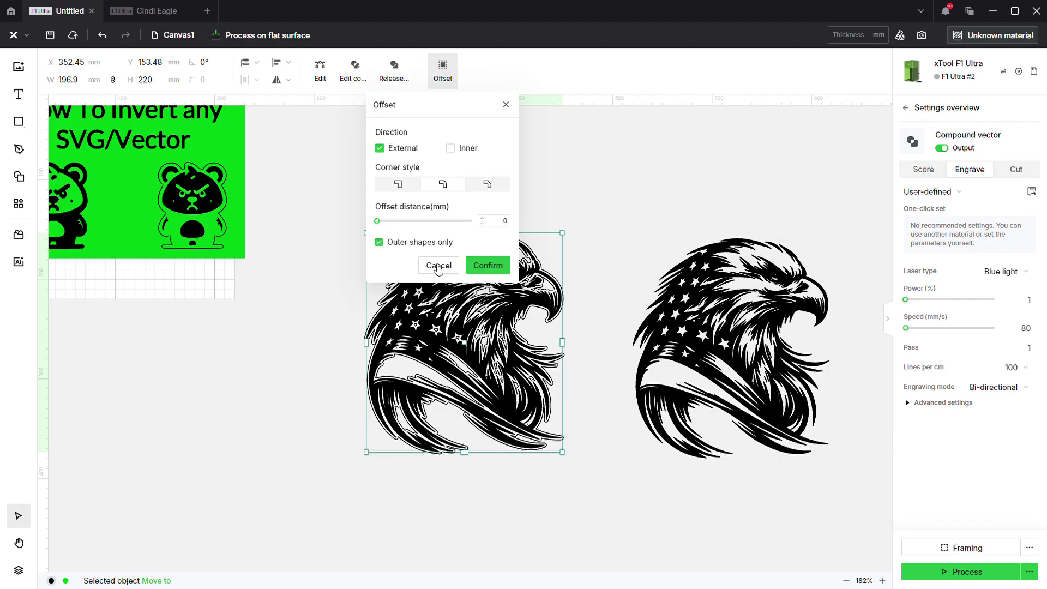
{"action": "left_click", "coordinate": [490, 266]}
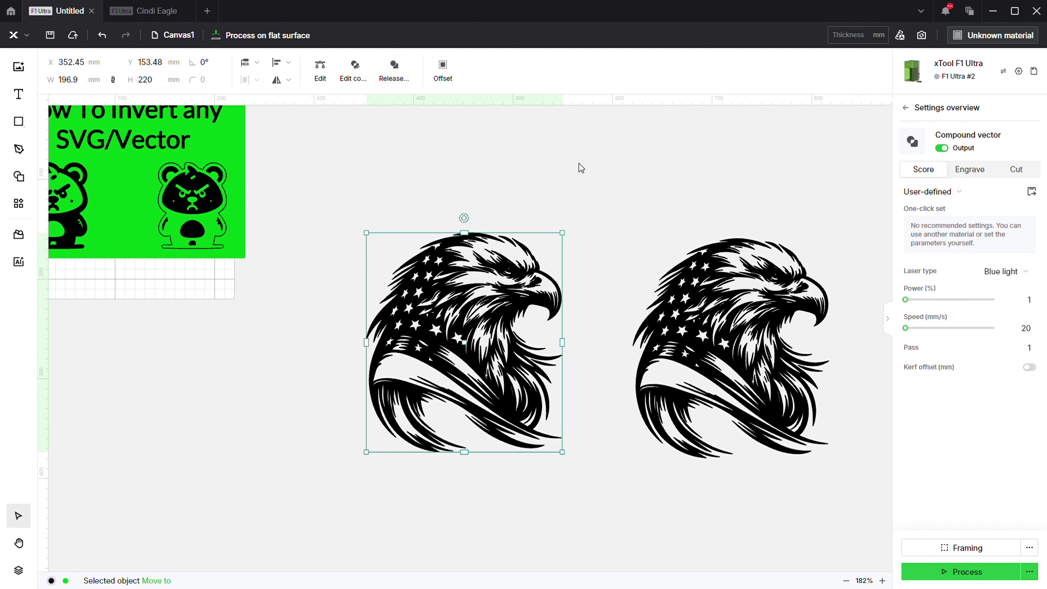
Make the left and middle eagles compound shapes with their outlines, then select the right eagle.
{"action": "left_click_drag", "start_coordinate": [581, 168], "coordinate": [355, 532]}
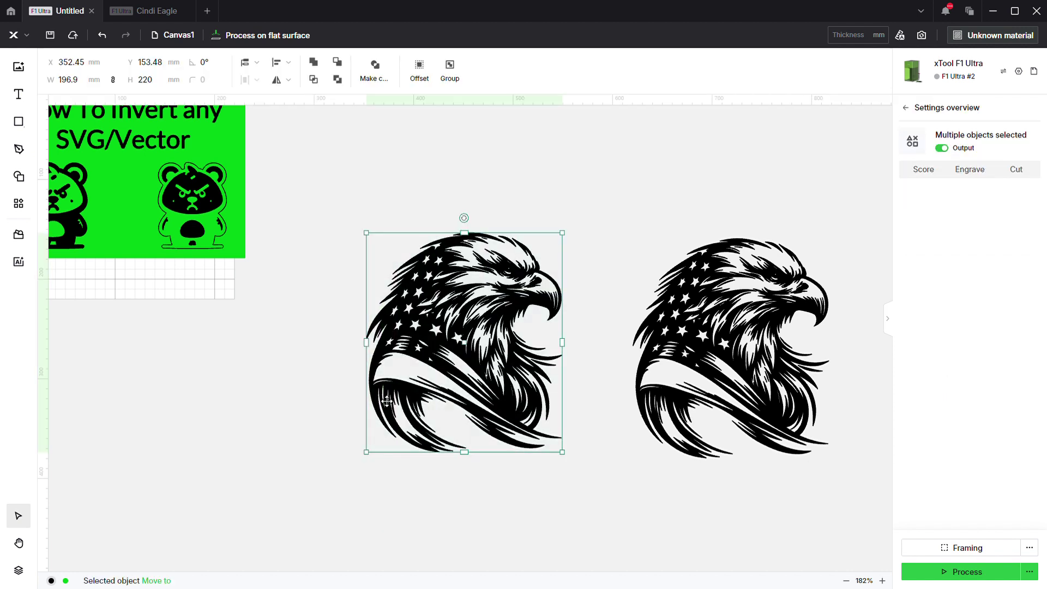
{"action": "left_click", "coordinate": [387, 91]}
{"action": "left_click_drag", "start_coordinate": [504, 360], "coordinate": [226, 480]}
{"action": "left_click_drag", "start_coordinate": [555, 172], "coordinate": [375, 491]}
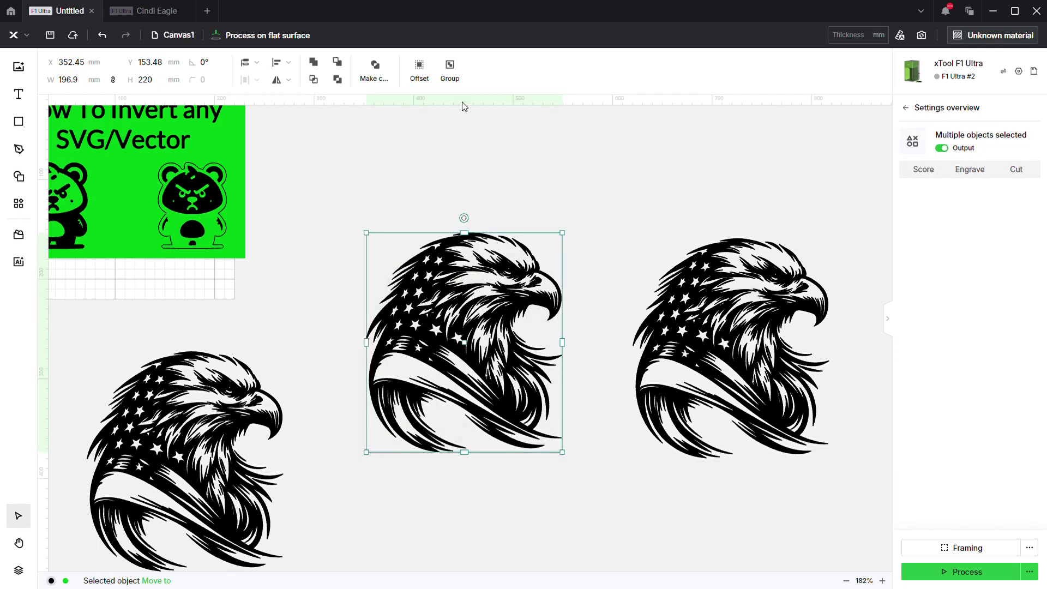
{"action": "left_click", "coordinate": [389, 84]}
{"action": "left_click", "coordinate": [498, 175]}
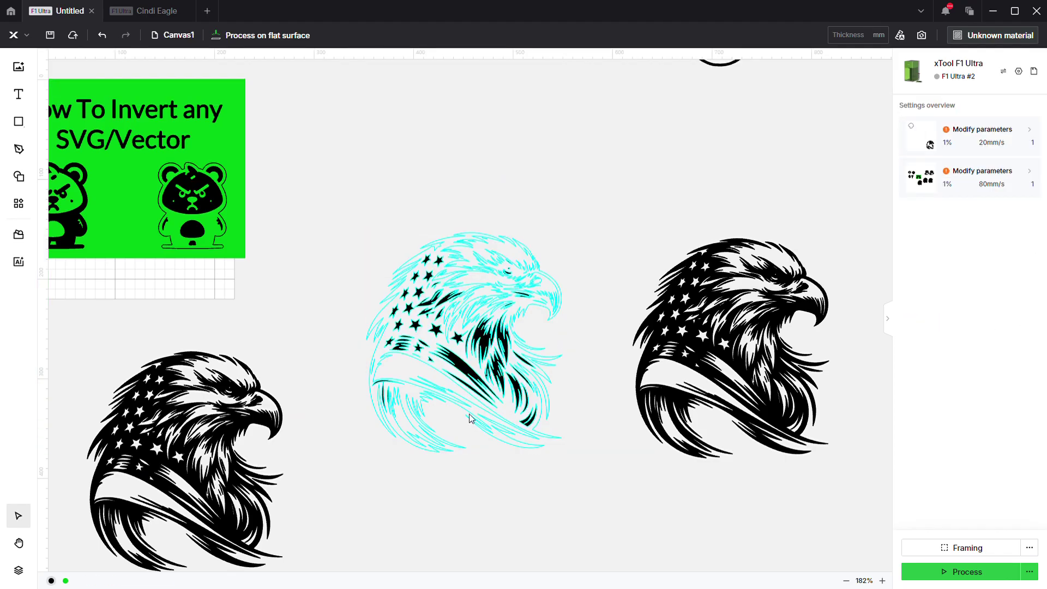
{"action": "scroll", "coordinate": [254, 322], "scroll_direction": "down", "scroll_amount": 5}
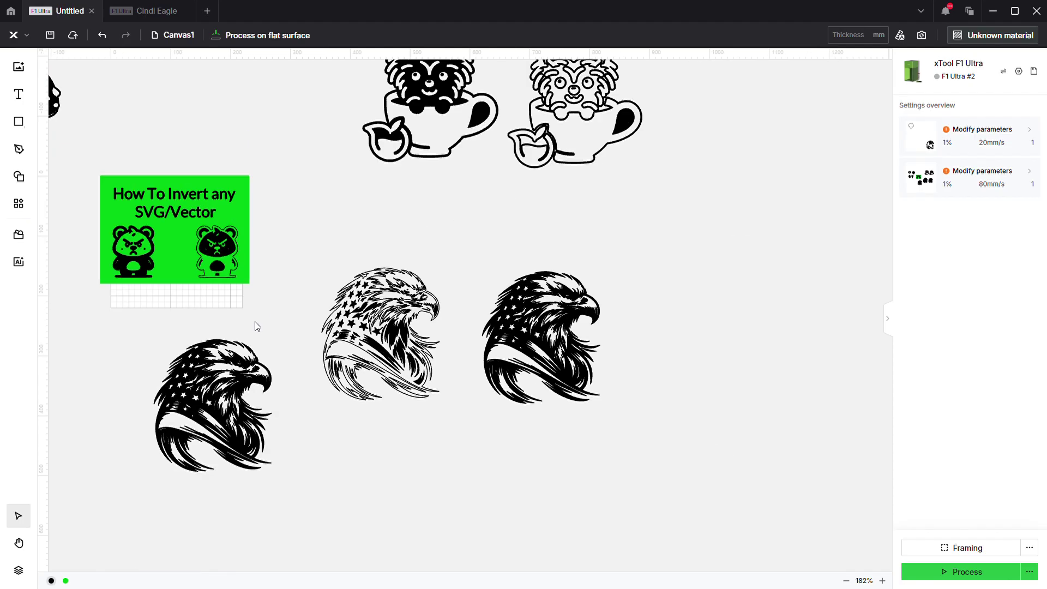
{"action": "scroll", "coordinate": [500, 360], "scroll_direction": "up", "scroll_amount": 5}
{"action": "left_click_drag", "start_coordinate": [765, 175], "coordinate": [473, 487]}
Apply a 1 mm External offset, Outer shapes only, to the eagle copy.
{"action": "scroll", "coordinate": [674, 326], "scroll_direction": "up", "scroll_amount": 4}
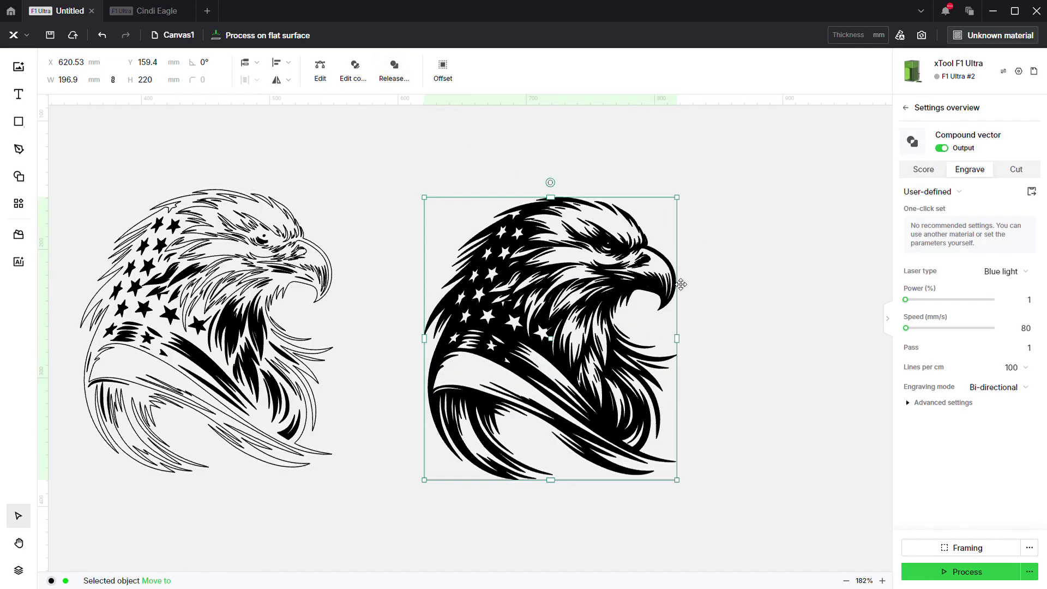
{"action": "scroll", "coordinate": [497, 257], "scroll_direction": "up", "scroll_amount": 1}
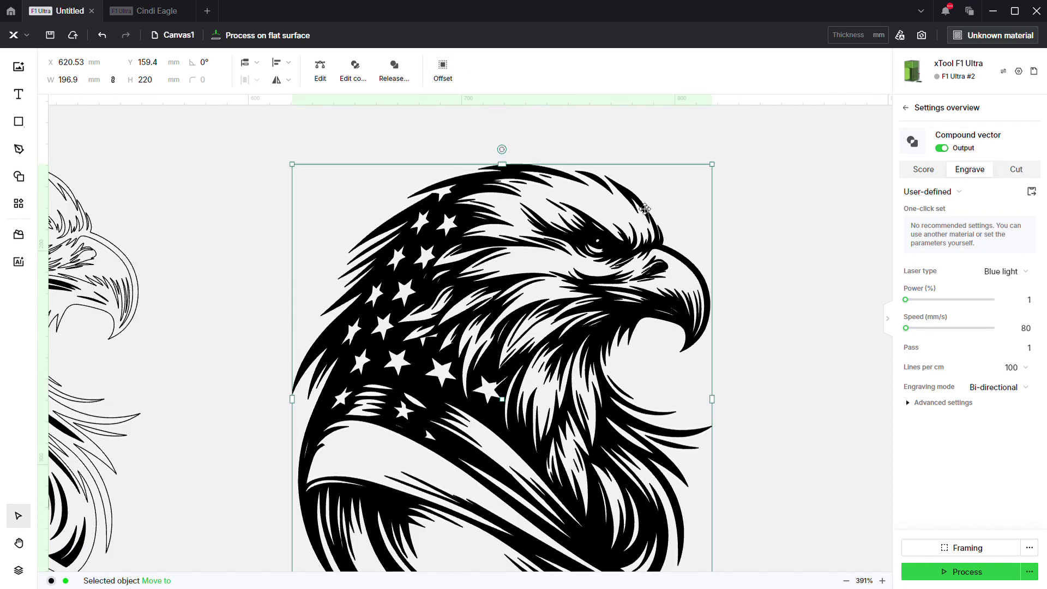
{"action": "left_click", "coordinate": [444, 73]}
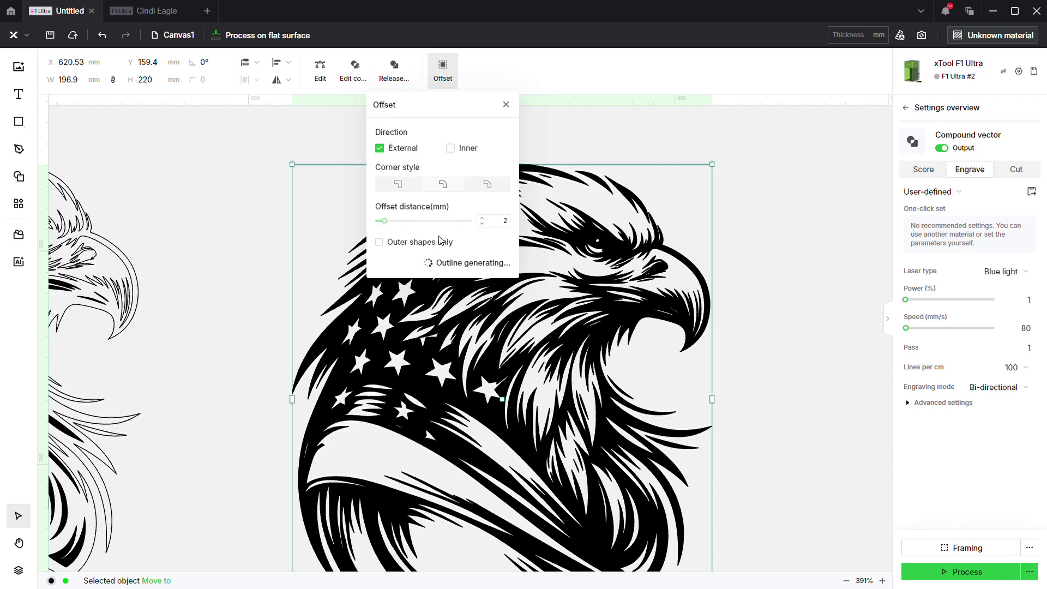
{"action": "left_click", "coordinate": [379, 242]}
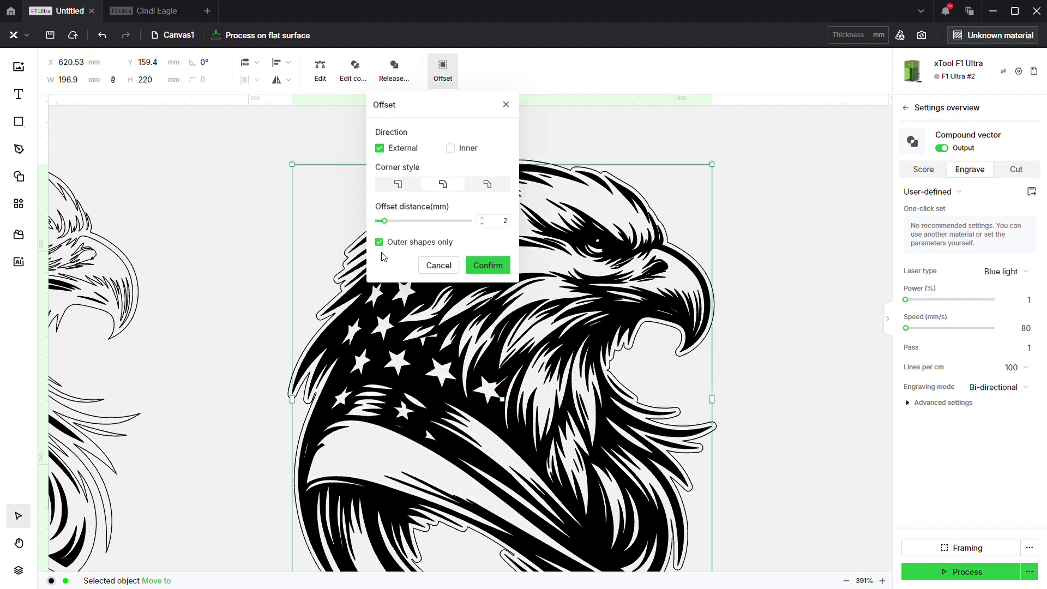
{"action": "left_click_drag", "start_coordinate": [450, 115], "coordinate": [187, 134]}
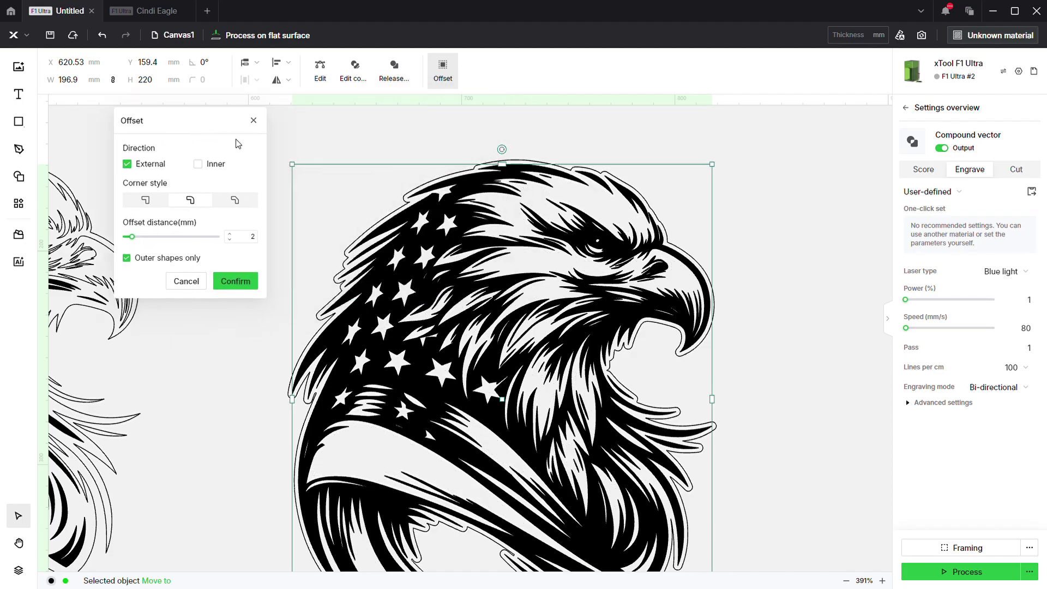
{"action": "left_click", "coordinate": [256, 238]}
{"action": "key", "text": "Return"}
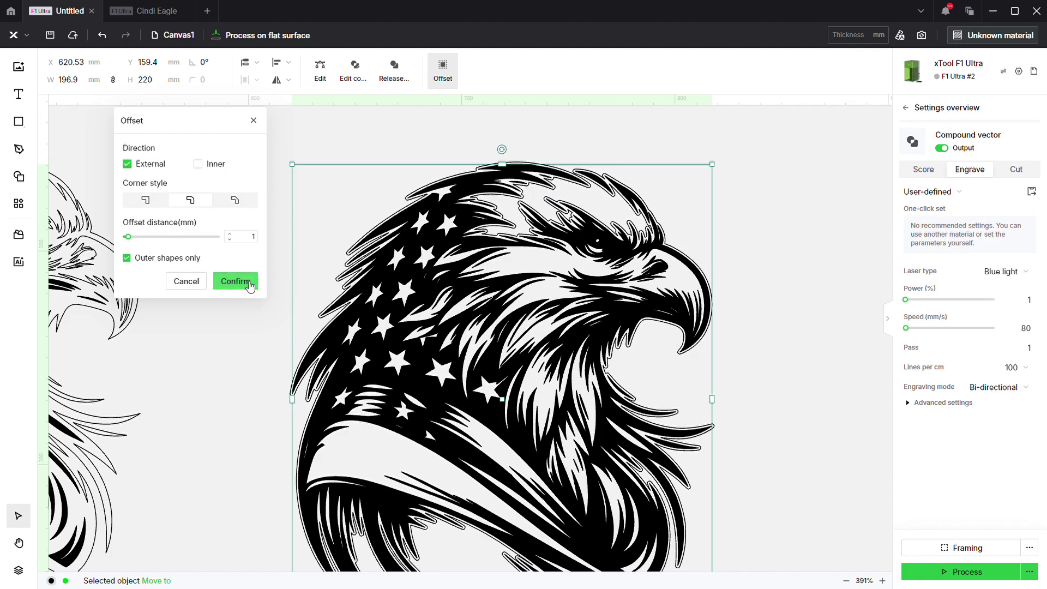
{"action": "left_click", "coordinate": [250, 280]}
Merge the eagle and its 1 mm offset border into one compound shape.
{"action": "scroll", "coordinate": [546, 283], "scroll_direction": "down", "scroll_amount": 5}
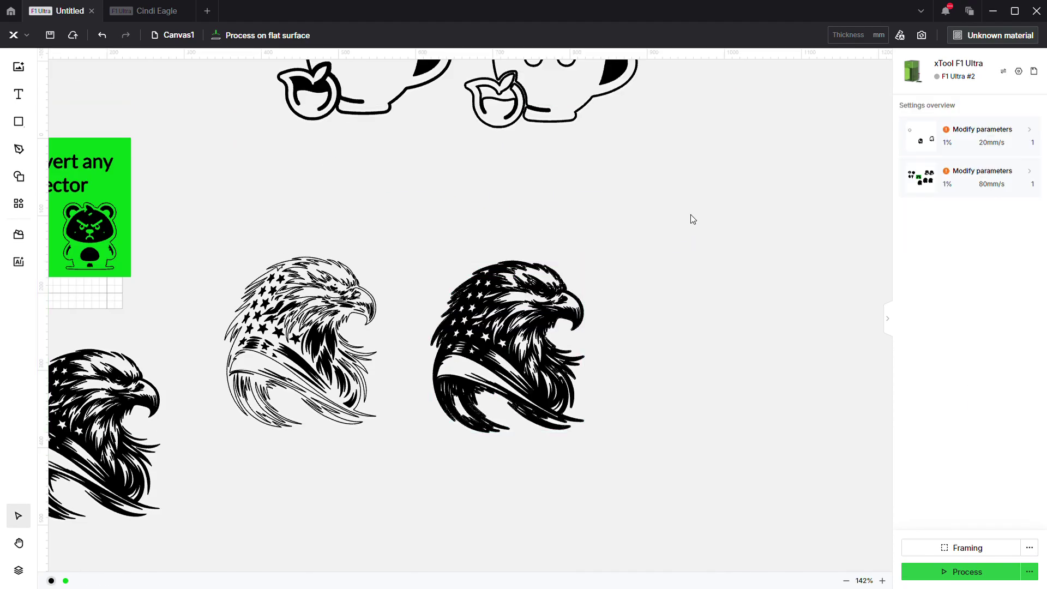
{"action": "left_click_drag", "start_coordinate": [689, 217], "coordinate": [426, 470]}
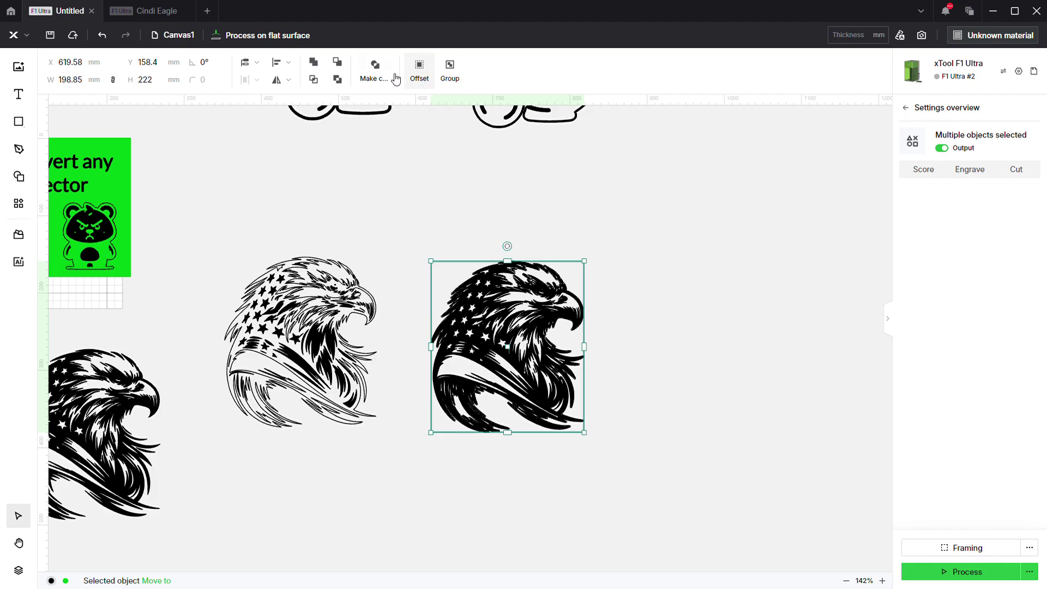
{"action": "left_click", "coordinate": [376, 68]}
{"action": "left_click", "coordinate": [650, 363]}
Move the lower-left eagle to the right end of the row and select it for offsetting.
{"action": "scroll", "coordinate": [522, 342], "scroll_direction": "up", "scroll_amount": 3}
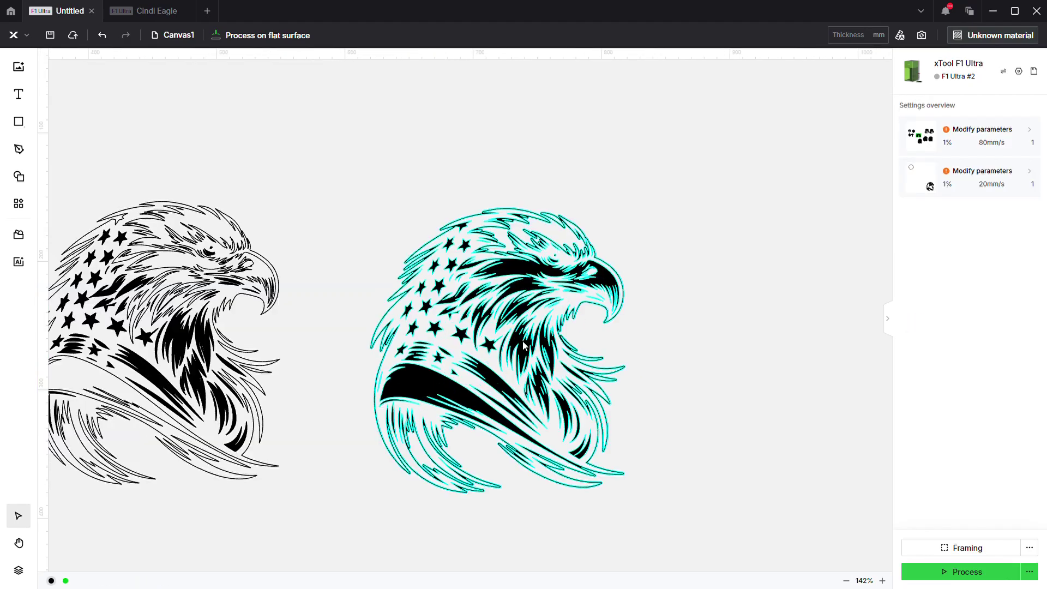
{"action": "scroll", "coordinate": [724, 326], "scroll_direction": "down", "scroll_amount": 6}
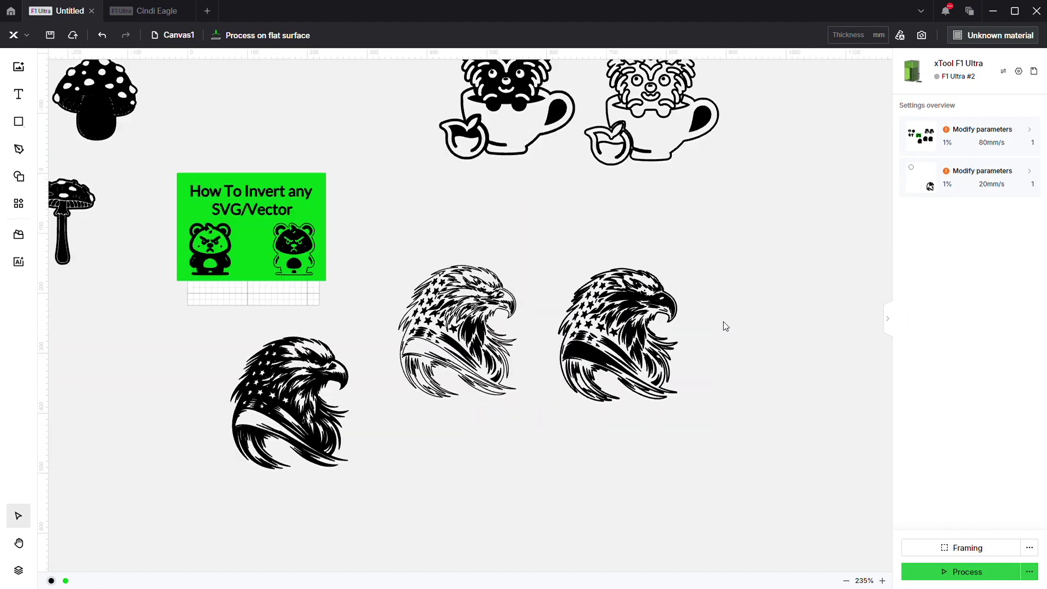
{"action": "left_click_drag", "start_coordinate": [462, 460], "coordinate": [322, 345]}
{"action": "left_click_drag", "start_coordinate": [416, 404], "coordinate": [811, 354]}
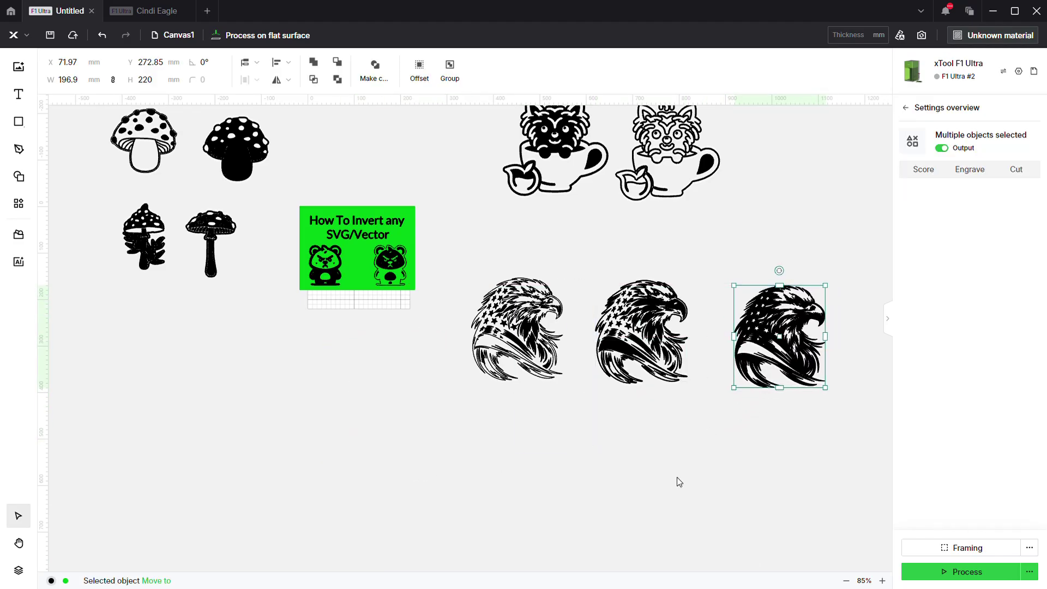
{"action": "scroll", "coordinate": [678, 482], "scroll_direction": "up", "scroll_amount": 2}
{"action": "scroll", "coordinate": [586, 462], "scroll_direction": "up", "scroll_amount": 2}
{"action": "left_click", "coordinate": [391, 338]}
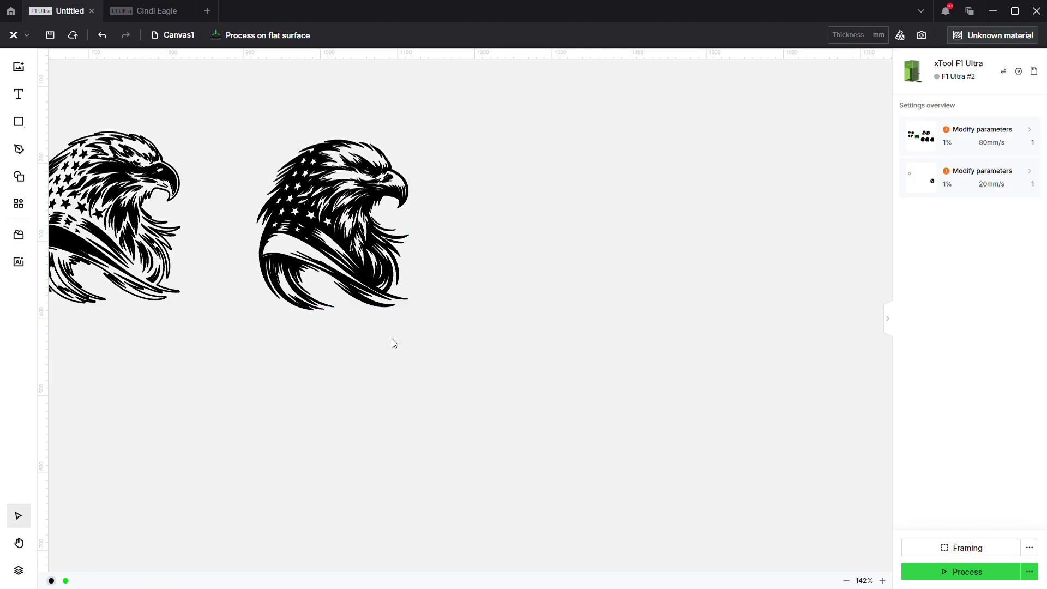
{"action": "left_click", "coordinate": [390, 309]}
{"action": "scroll", "coordinate": [301, 323], "scroll_direction": "up", "scroll_amount": 2}
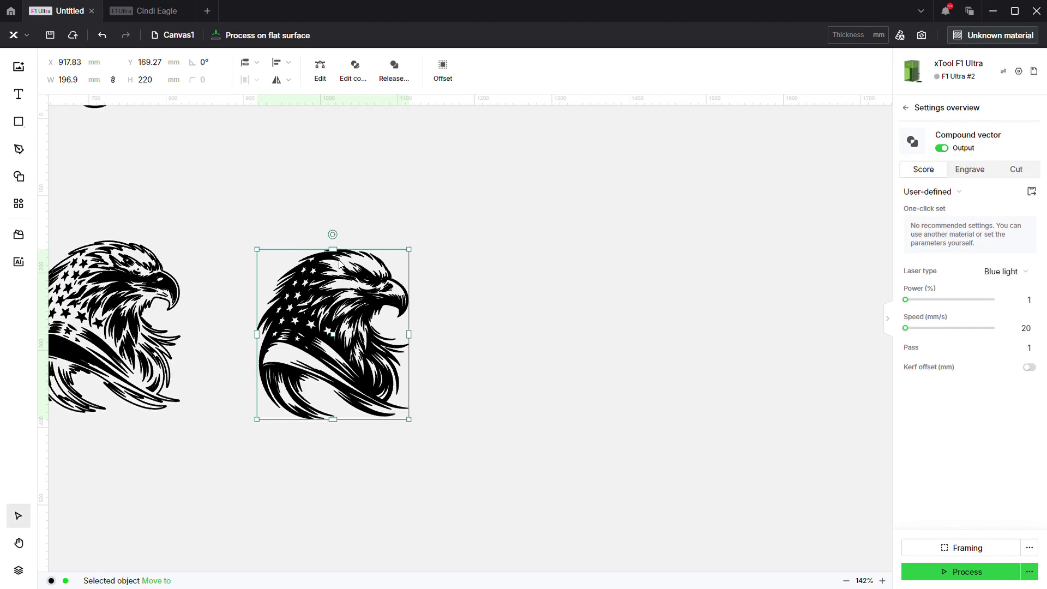
{"action": "scroll", "coordinate": [302, 323], "scroll_direction": "up", "scroll_amount": 8}
{"action": "scroll", "coordinate": [522, 353], "scroll_direction": "down", "scroll_amount": 4}
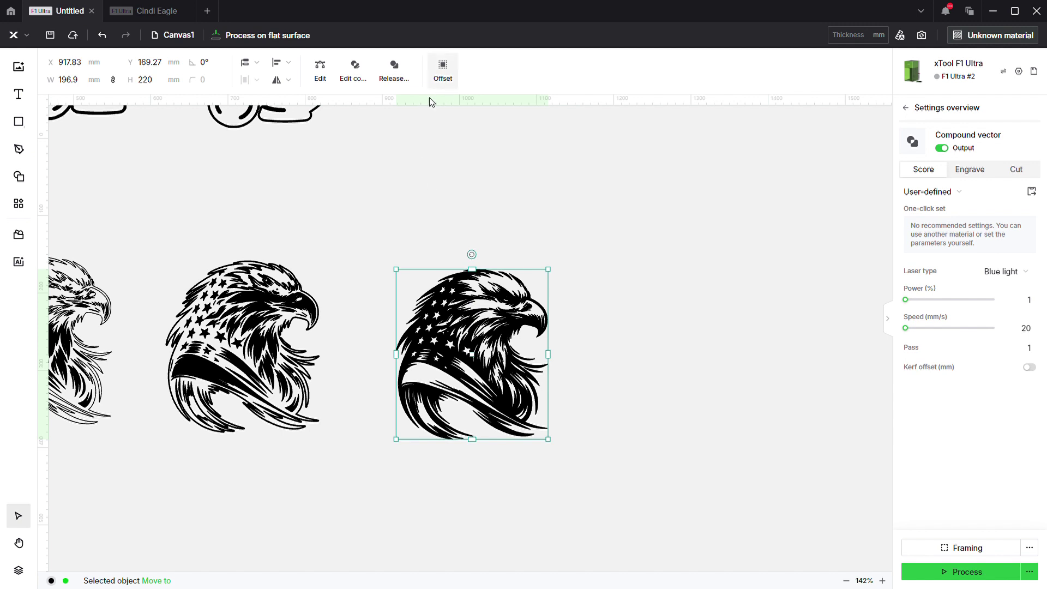
{"action": "left_click", "coordinate": [443, 69]}
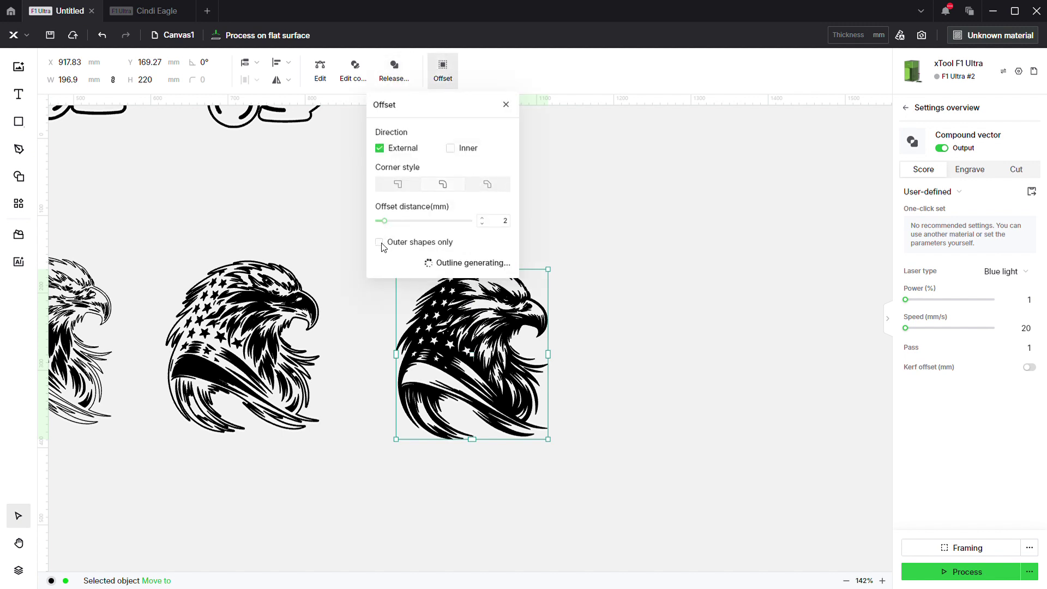
Give the rightmost eagle a 2 mm External offset border, Outer shapes only.
{"action": "left_click_drag", "start_coordinate": [416, 113], "coordinate": [700, 157]}
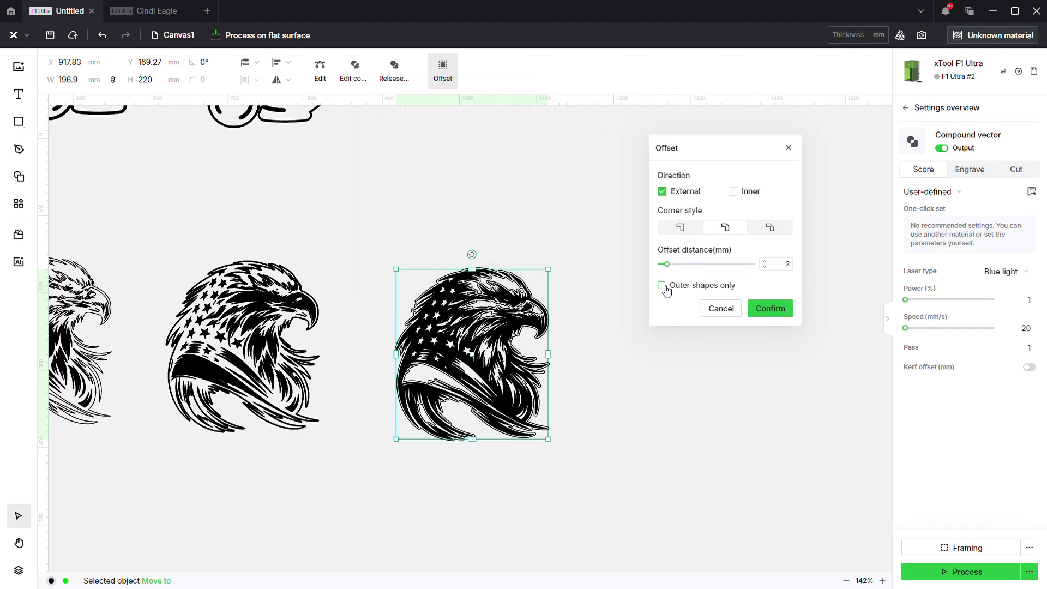
{"action": "left_click", "coordinate": [662, 286]}
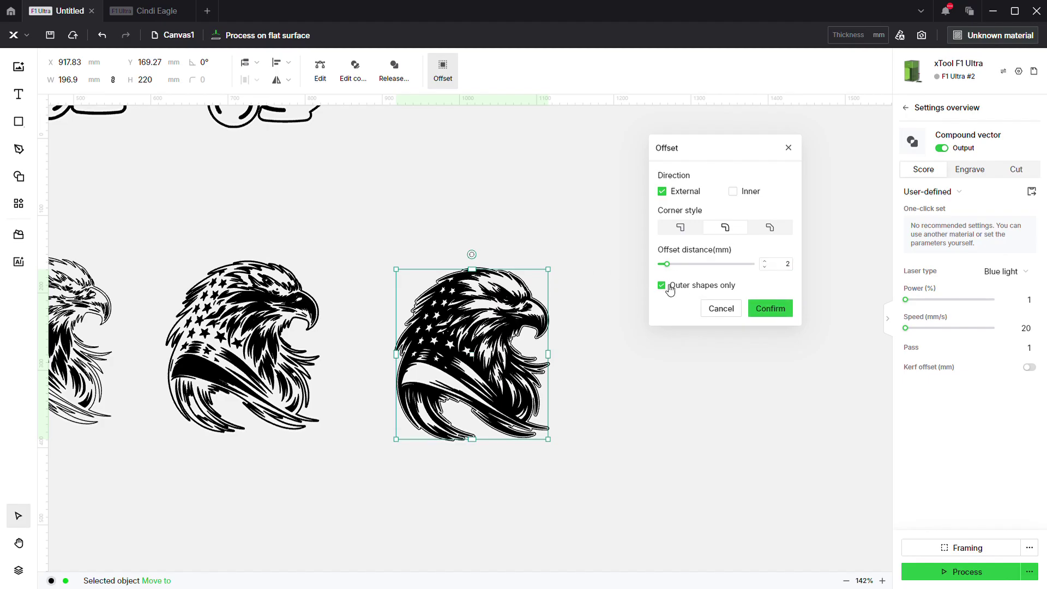
{"action": "left_click", "coordinate": [784, 309]}
{"action": "left_click_drag", "start_coordinate": [615, 214], "coordinate": [375, 480]}
{"action": "scroll", "coordinate": [519, 318], "scroll_direction": "right", "scroll_amount": 2}
{"action": "scroll", "coordinate": [521, 320], "scroll_direction": "right", "scroll_amount": 1}
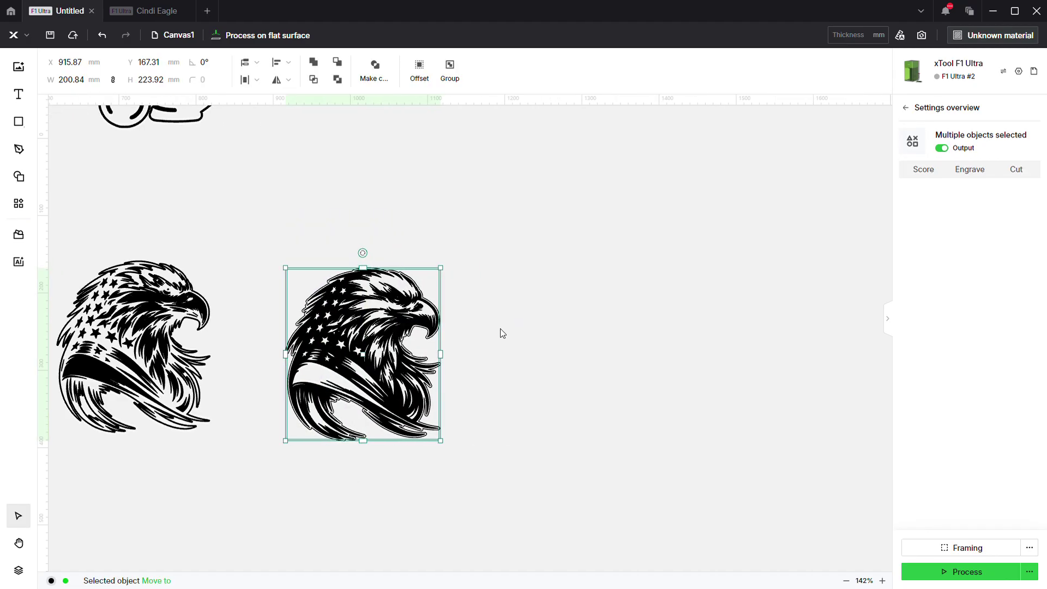
Duplicate the bordered eagle to the right and nudge the copy closer to the middle one.
{"action": "left_click_drag", "start_coordinate": [427, 347], "coordinate": [675, 335]}
{"action": "key", "text": "Escape"}
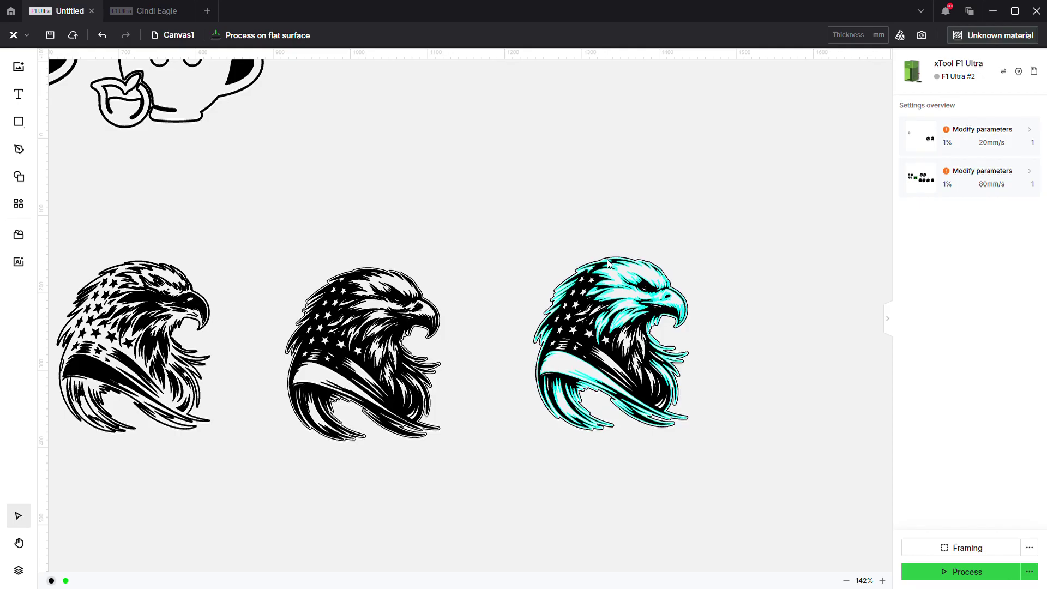
{"action": "left_click", "coordinate": [591, 268]}
{"action": "left_click", "coordinate": [505, 357]}
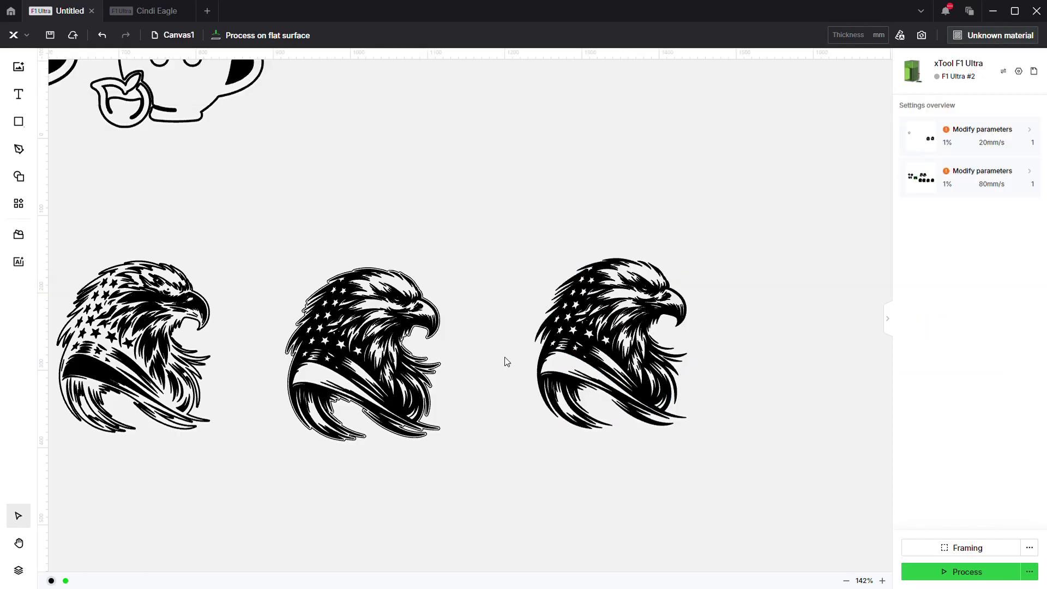
{"action": "left_click_drag", "start_coordinate": [600, 338], "coordinate": [543, 338]}
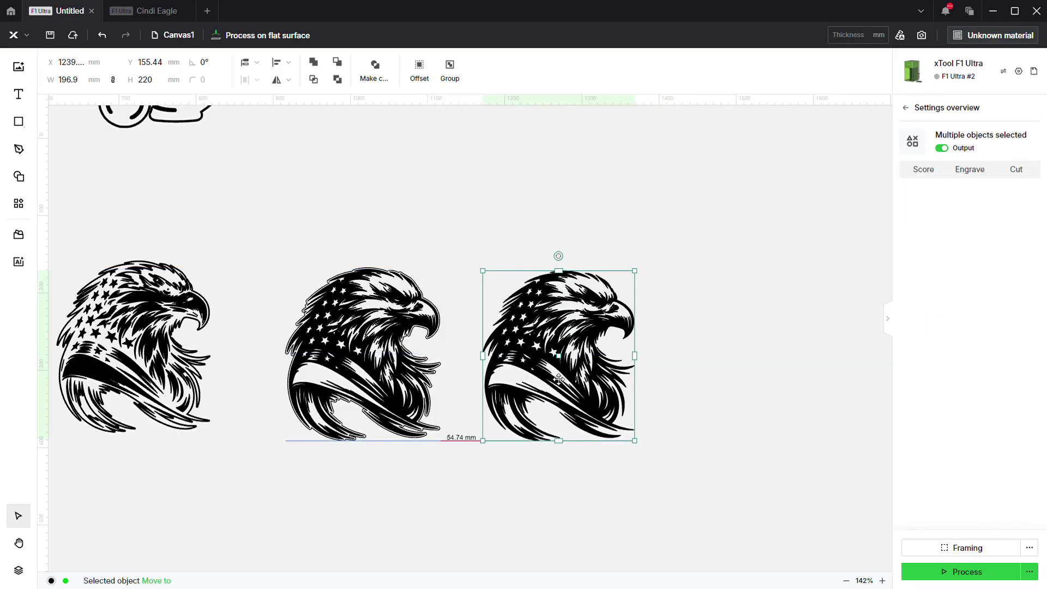
{"action": "left_click", "coordinate": [468, 194]}
Merge the middle eagle and its border into one black compound silhouette.
{"action": "left_click_drag", "start_coordinate": [468, 195], "coordinate": [259, 500]}
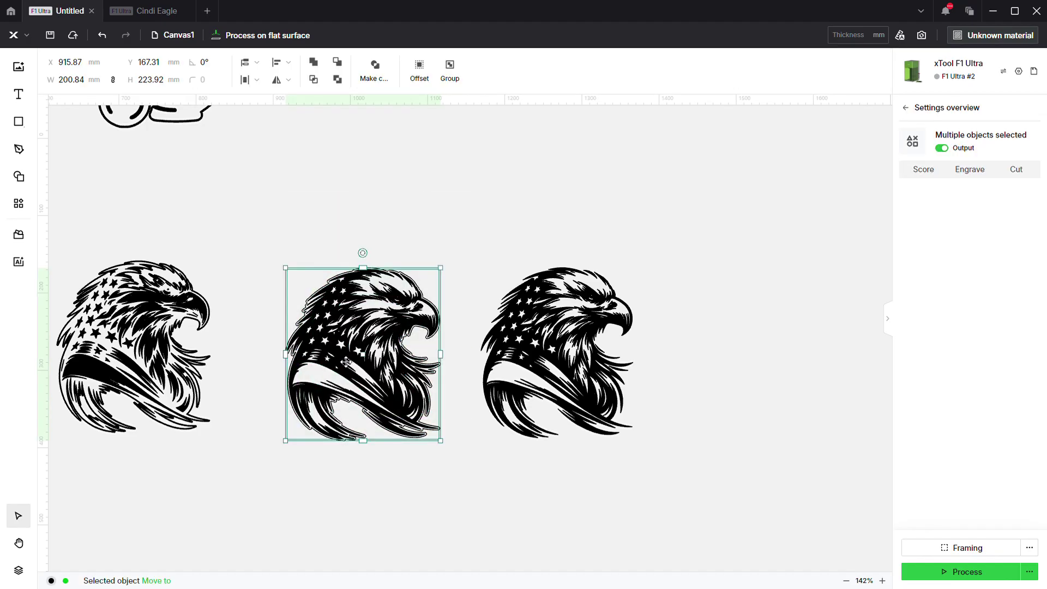
{"action": "scroll", "coordinate": [307, 239], "scroll_direction": "up", "scroll_amount": 5}
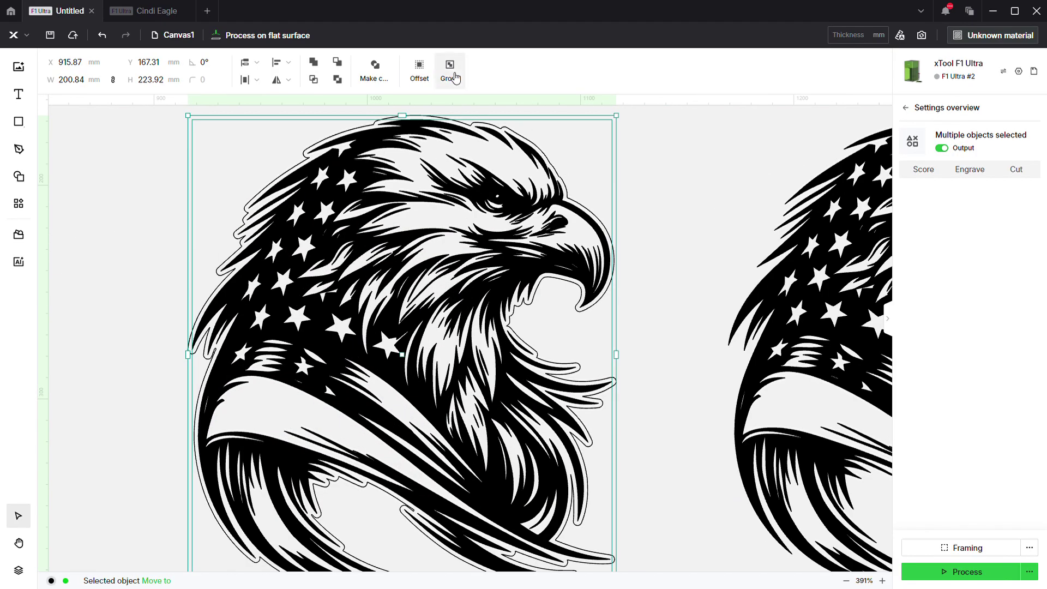
{"action": "left_click", "coordinate": [381, 77]}
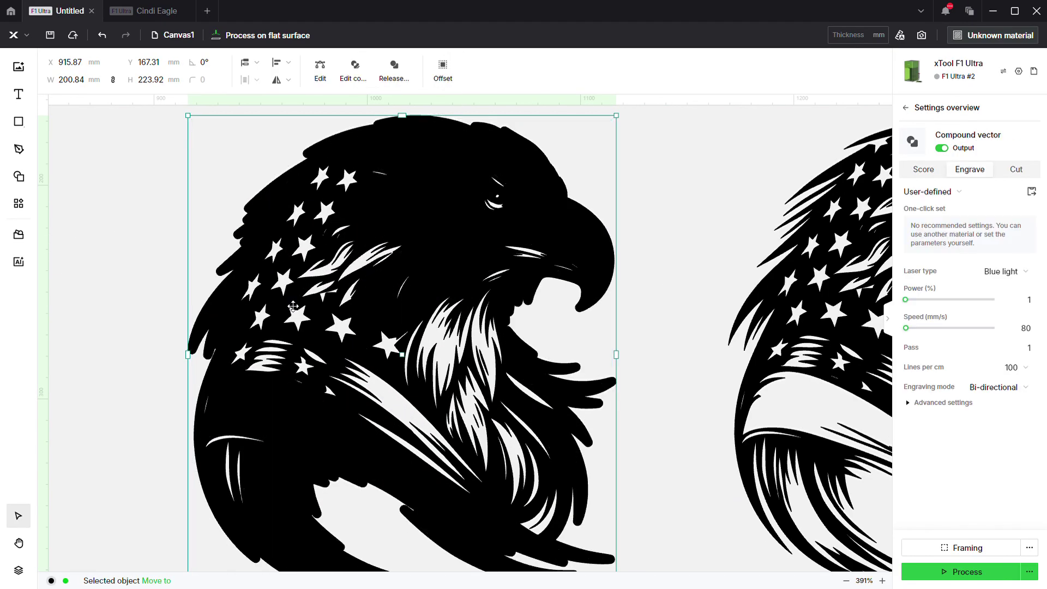
{"action": "scroll", "coordinate": [308, 302], "scroll_direction": "down", "scroll_amount": 5}
{"action": "left_click", "coordinate": [436, 486]}
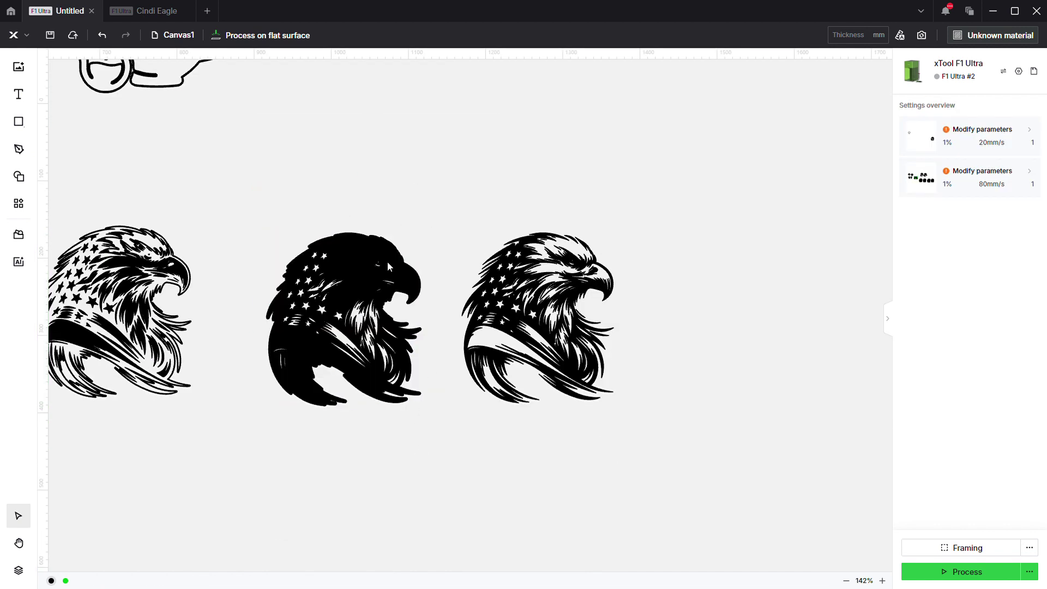
Release the middle compound and drag its solid black silhouette to the row's end.
{"action": "left_click_drag", "start_coordinate": [417, 180], "coordinate": [218, 483]}
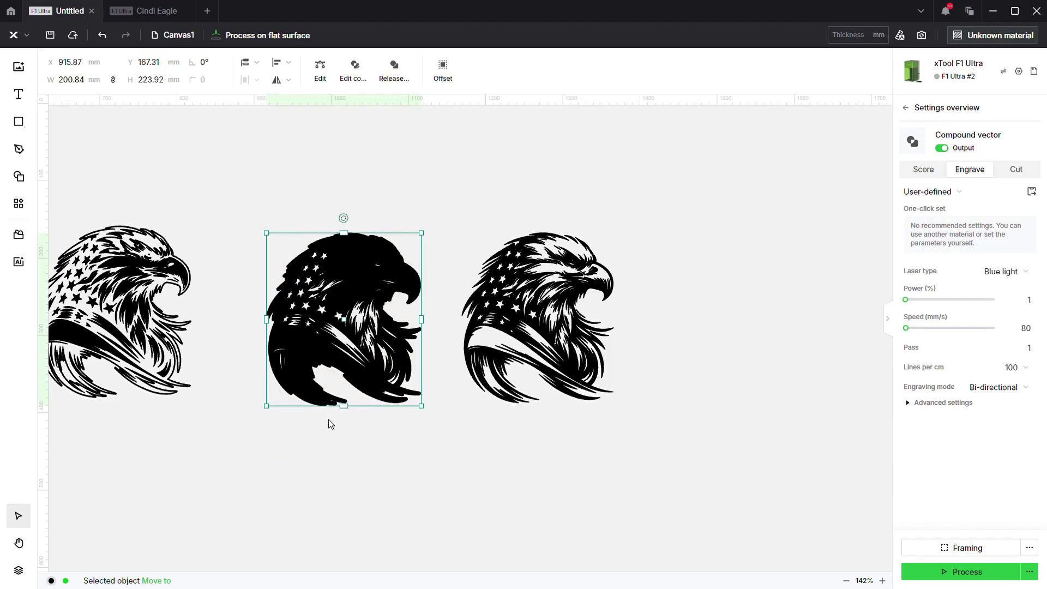
{"action": "left_click", "coordinate": [394, 71]}
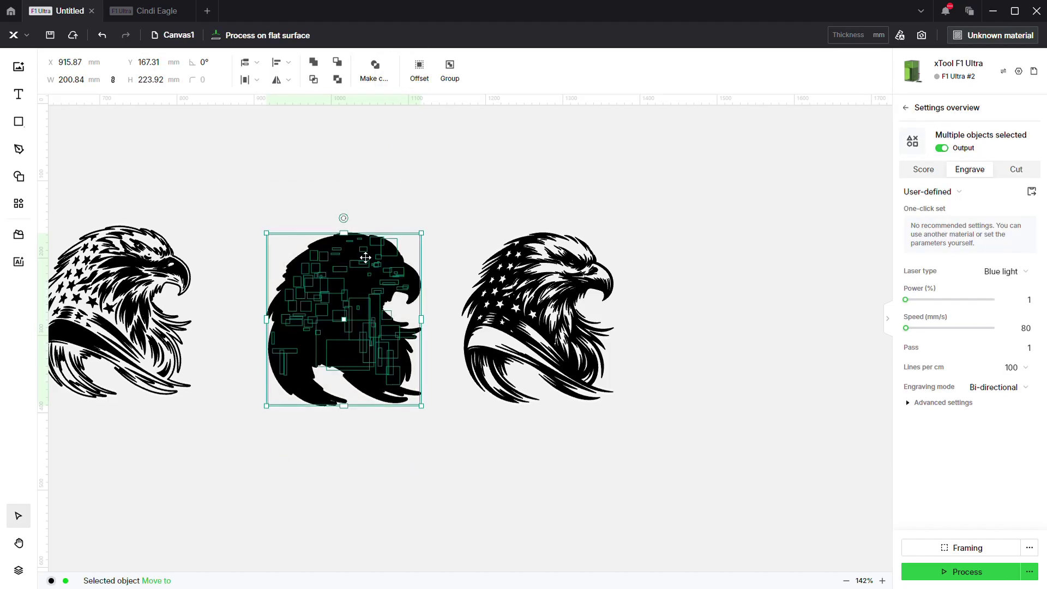
{"action": "left_click", "coordinate": [393, 186]}
{"action": "left_click_drag", "start_coordinate": [345, 236], "coordinate": [783, 227]}
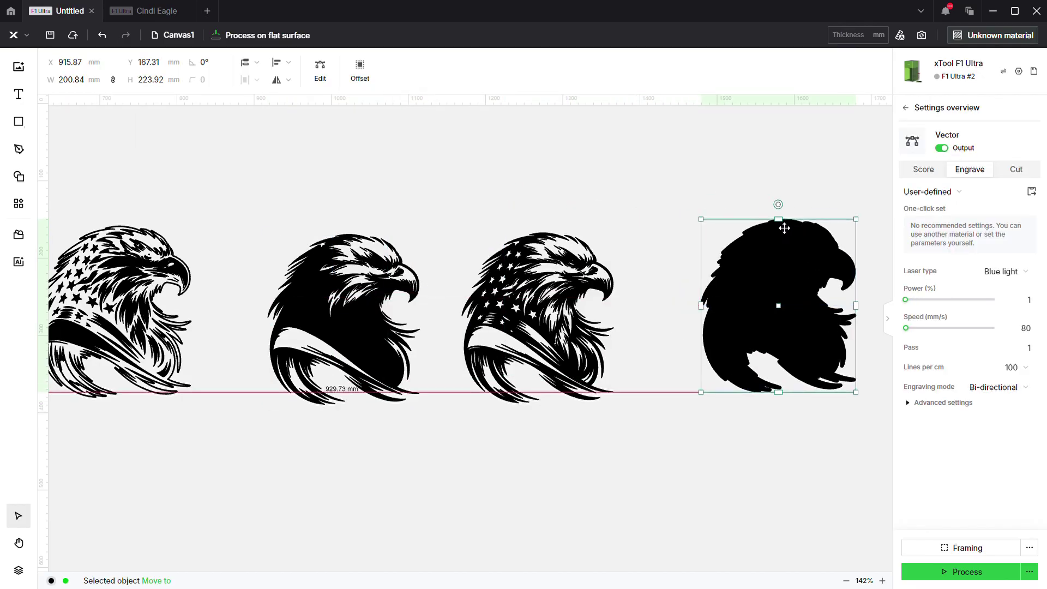
{"action": "key", "text": "Escape"}
Recombine the remaining middle eagle pieces into a compound with white flag details.
{"action": "left_click", "coordinate": [292, 431]}
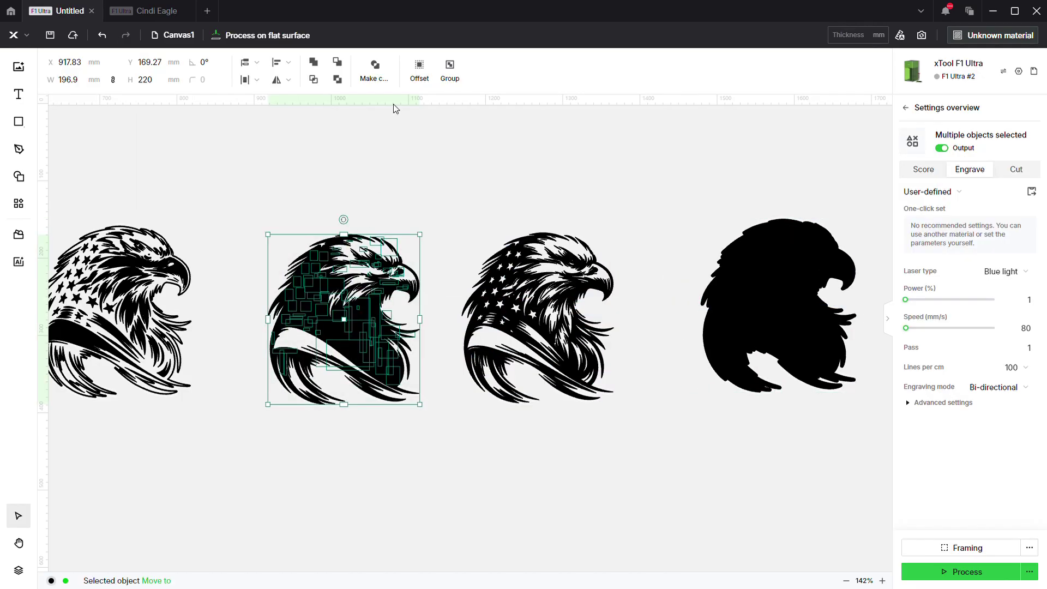
{"action": "left_click", "coordinate": [374, 77]}
{"action": "key", "text": "Escape"}
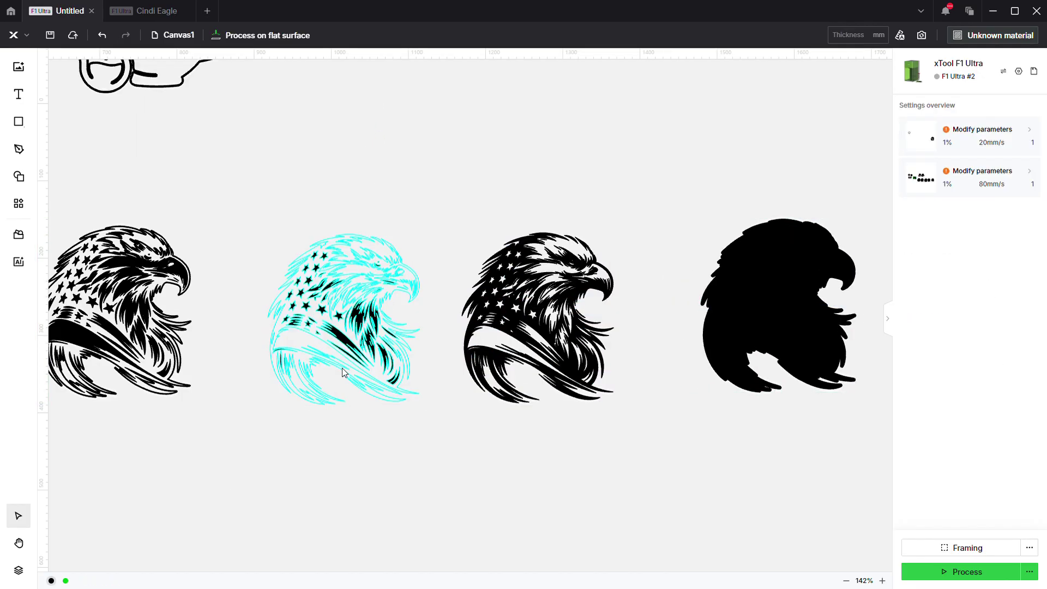
{"action": "scroll", "coordinate": [418, 369], "scroll_direction": "down", "scroll_amount": 3}
{"action": "scroll", "coordinate": [411, 367], "scroll_direction": "up", "scroll_amount": 6}
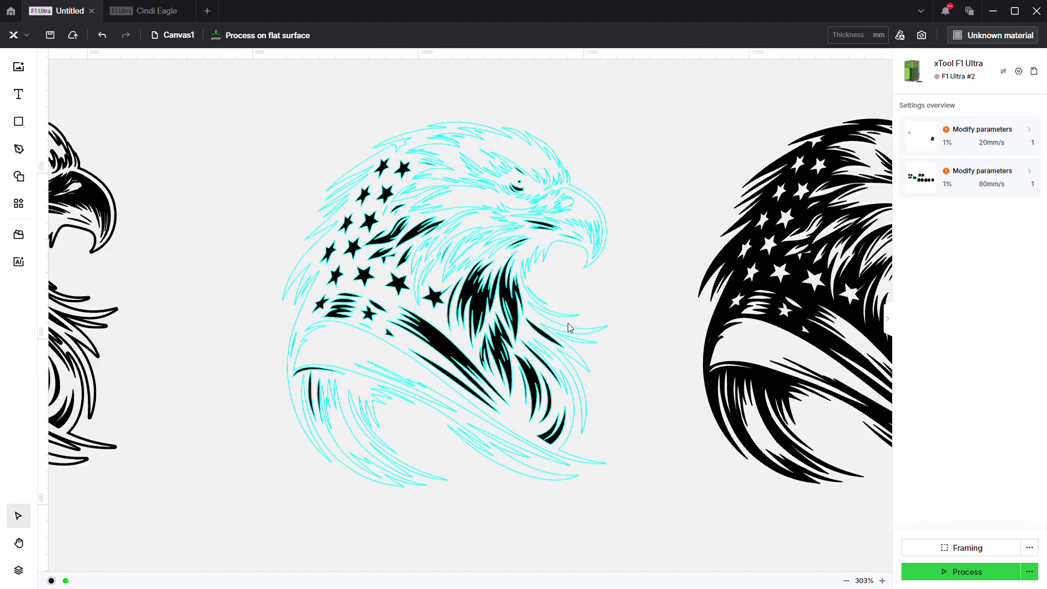
{"action": "scroll", "coordinate": [314, 337], "scroll_direction": "down", "scroll_amount": 5}
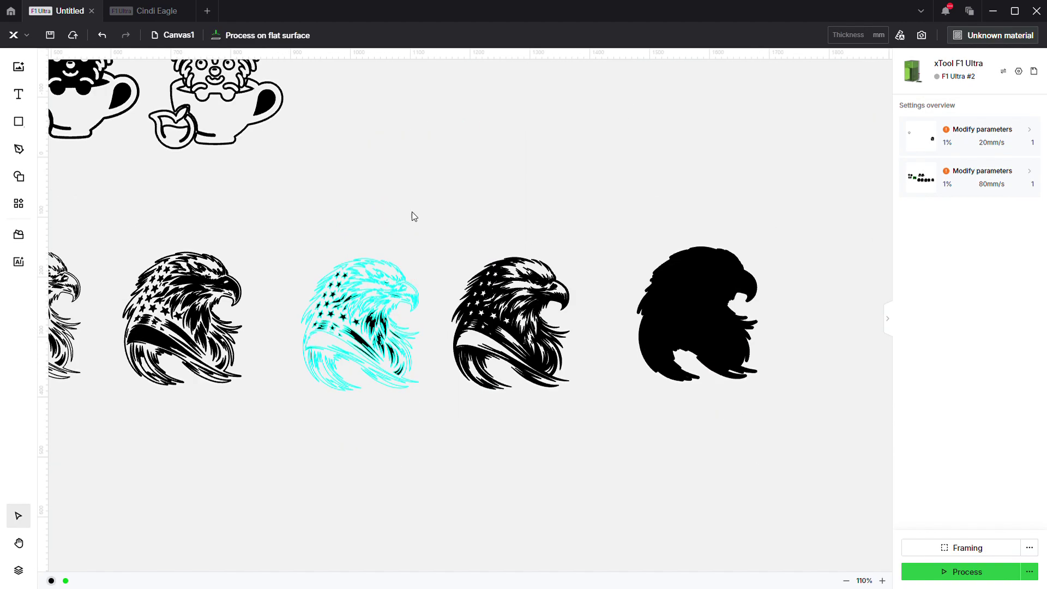
{"action": "scroll", "coordinate": [414, 311], "scroll_direction": "down", "scroll_amount": 3}
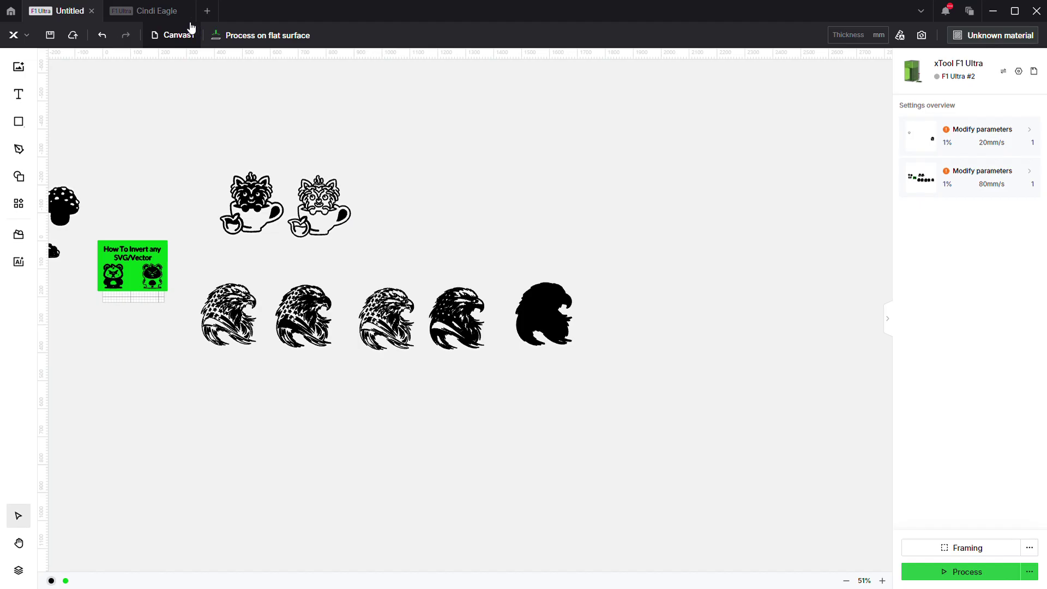
Check the reference project, then move the fourth eagle up in the Untitled project.
{"action": "left_click", "coordinate": [161, 12]}
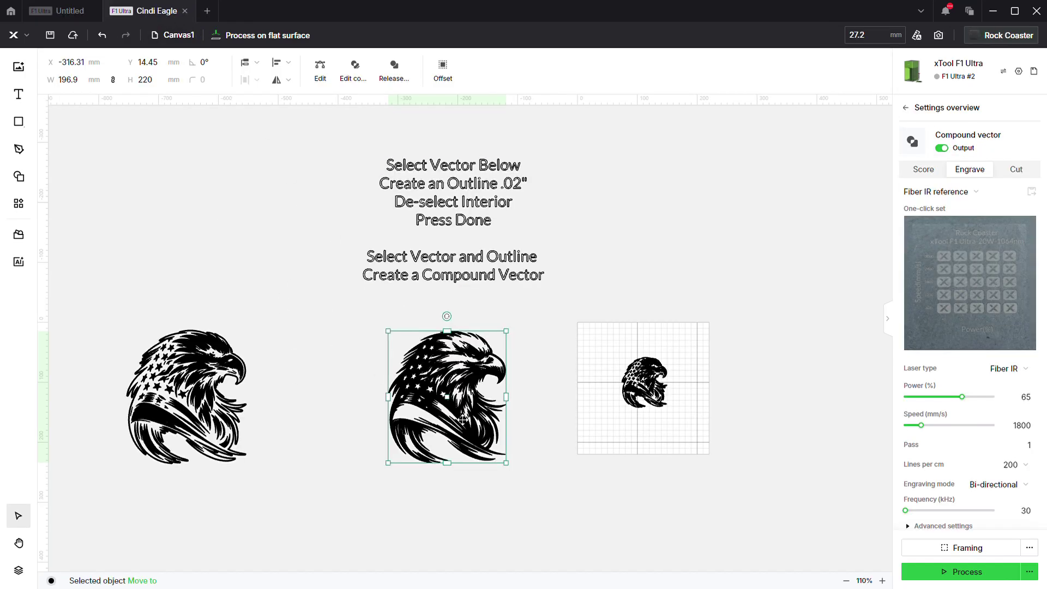
{"action": "left_click", "coordinate": [520, 548]}
{"action": "left_click", "coordinate": [456, 413]}
{"action": "left_click", "coordinate": [64, 11]}
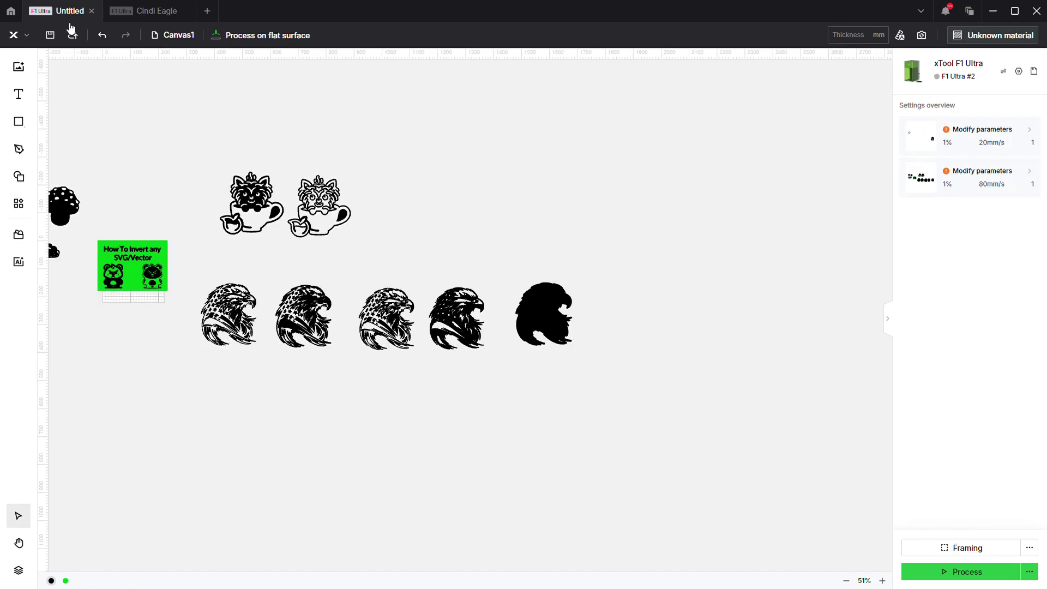
{"action": "left_click_drag", "start_coordinate": [461, 306], "coordinate": [494, 212]}
Set up a 2 mm External, Outer shapes only offset for the fourth eagle.
{"action": "scroll", "coordinate": [518, 206], "scroll_direction": "up", "scroll_amount": 6}
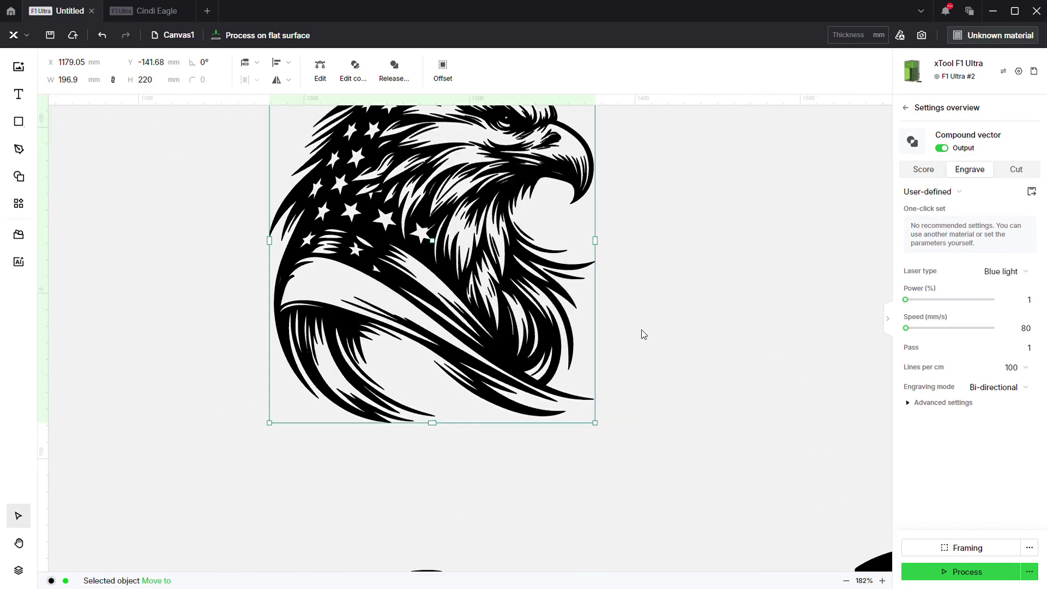
{"action": "scroll", "coordinate": [644, 334], "scroll_direction": "up", "scroll_amount": 3}
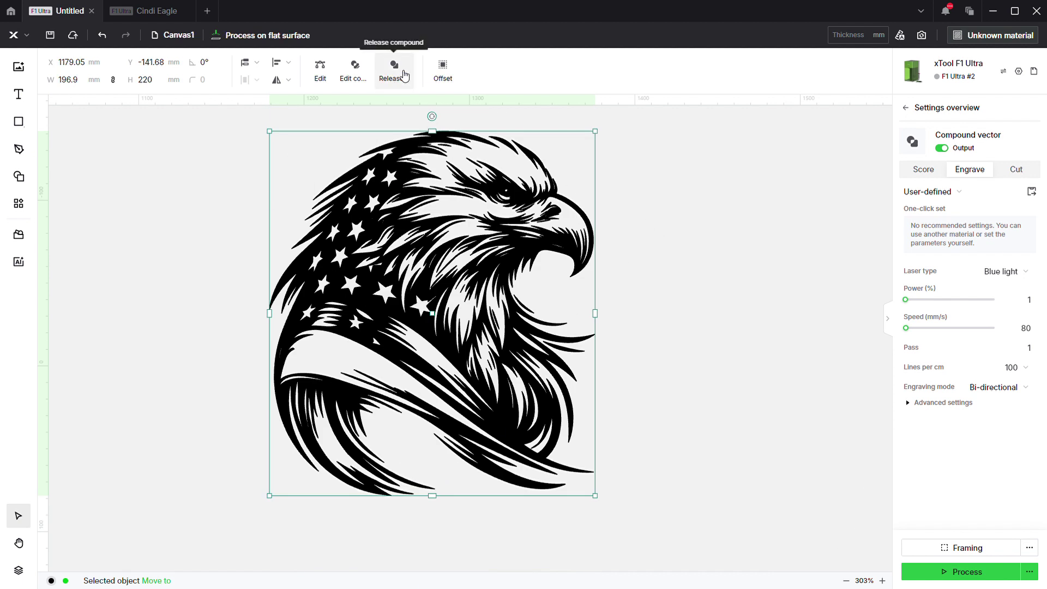
{"action": "left_click", "coordinate": [442, 70]}
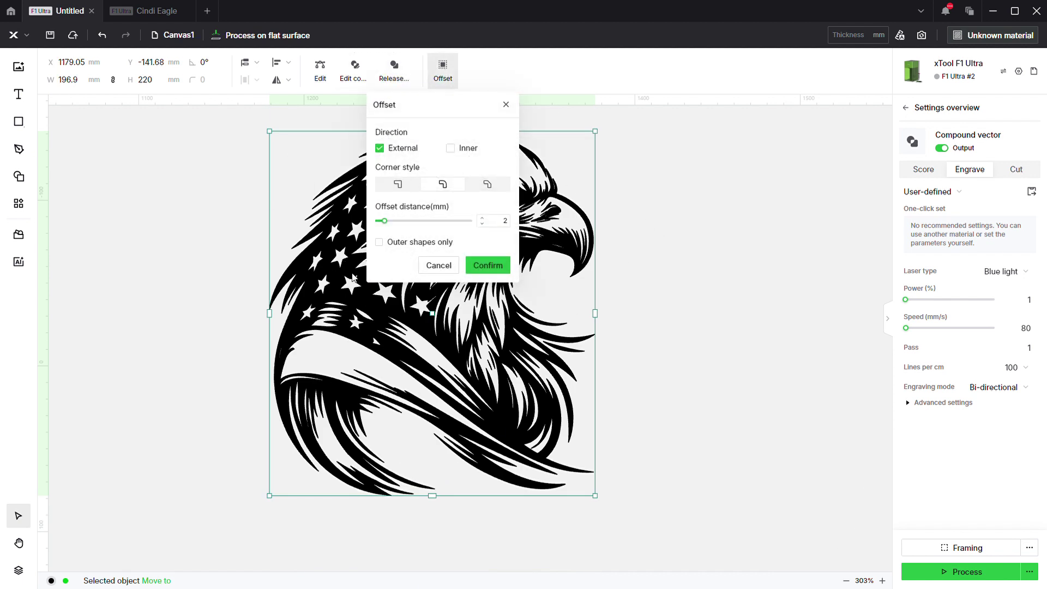
{"action": "left_click", "coordinate": [379, 243]}
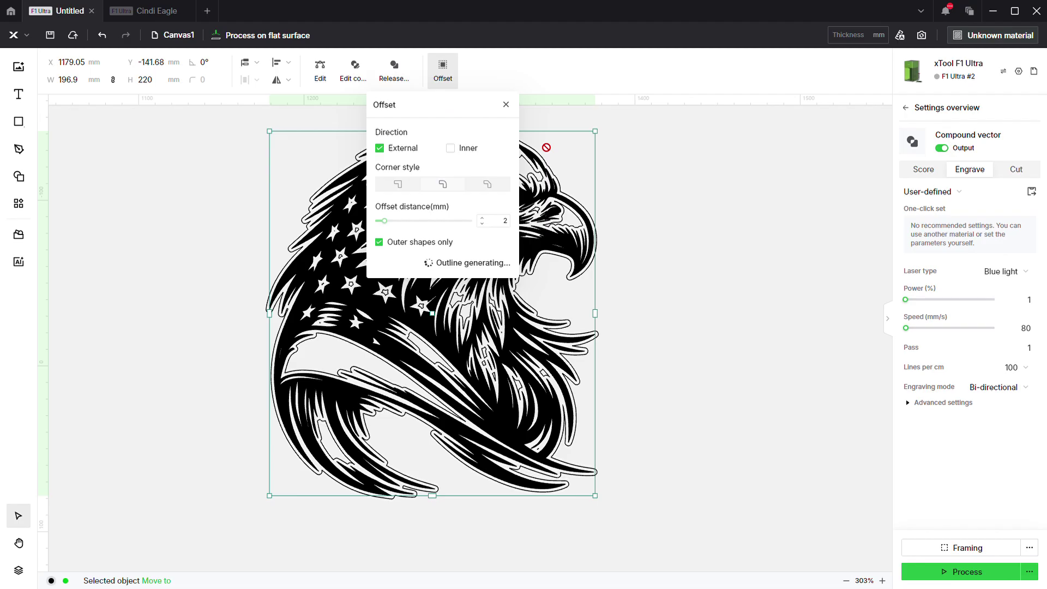
{"action": "left_click_drag", "start_coordinate": [433, 111], "coordinate": [759, 162]}
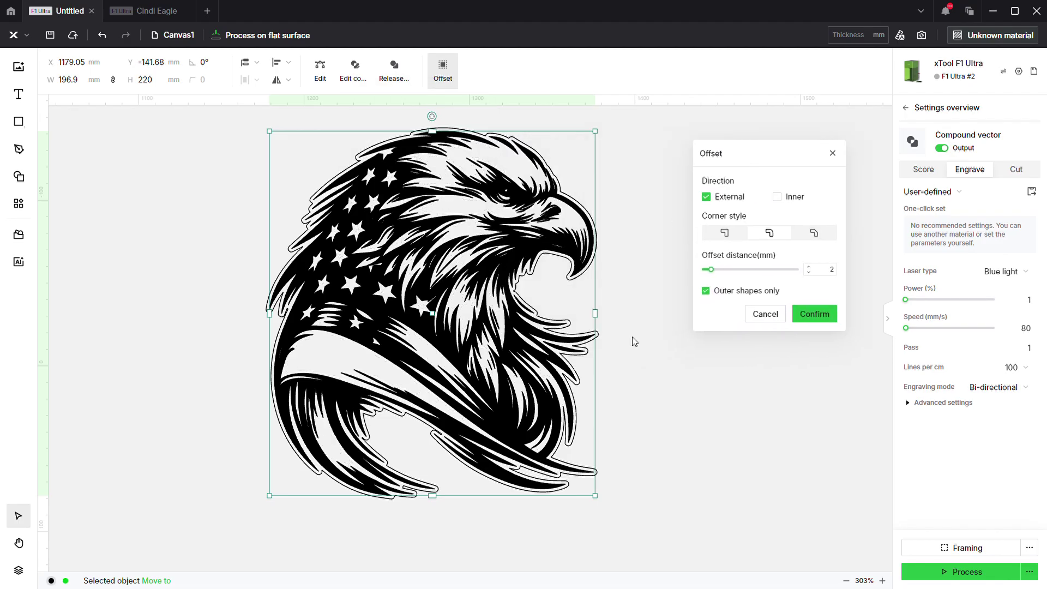
Confirm the 2 mm outer border and merge it with the eagle into one compound.
{"action": "left_click", "coordinate": [813, 314]}
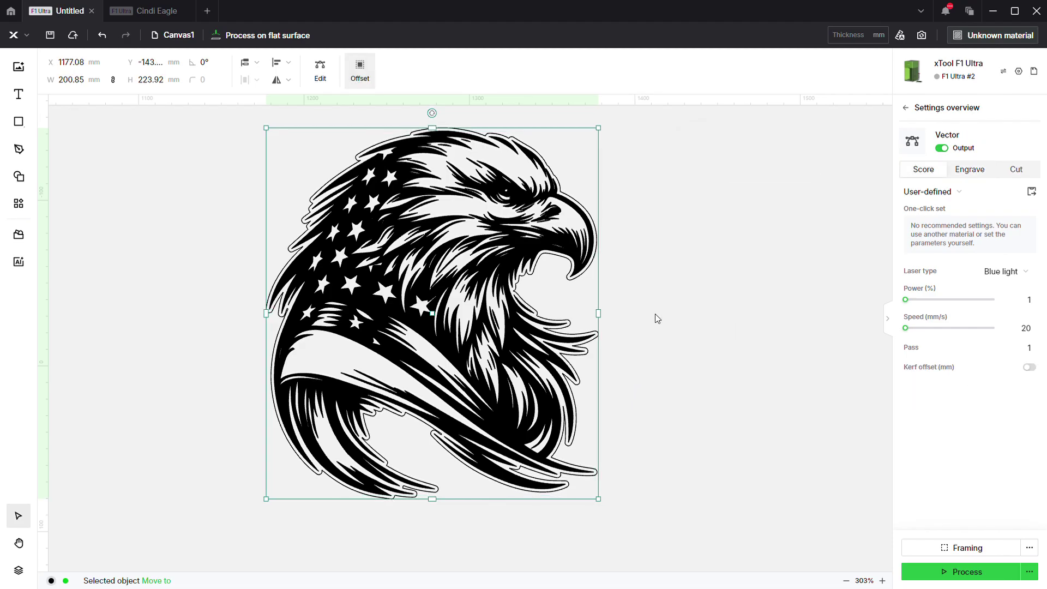
{"action": "left_click_drag", "start_coordinate": [669, 142], "coordinate": [546, 262]}
{"action": "left_click", "coordinate": [385, 70]}
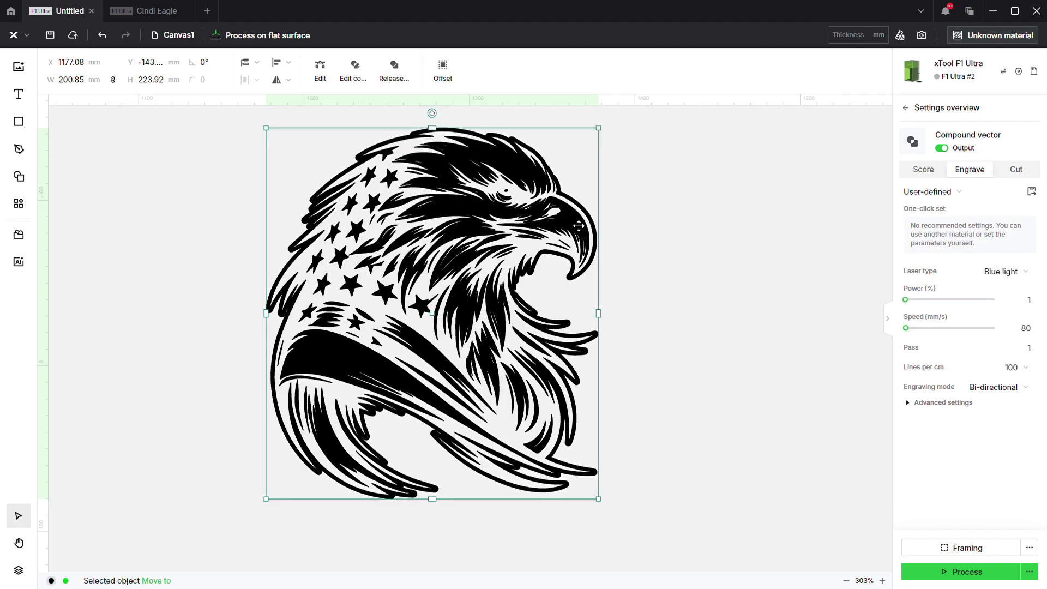
{"action": "left_click", "coordinate": [669, 227]}
{"action": "scroll", "coordinate": [436, 273], "scroll_direction": "down", "scroll_amount": 6}
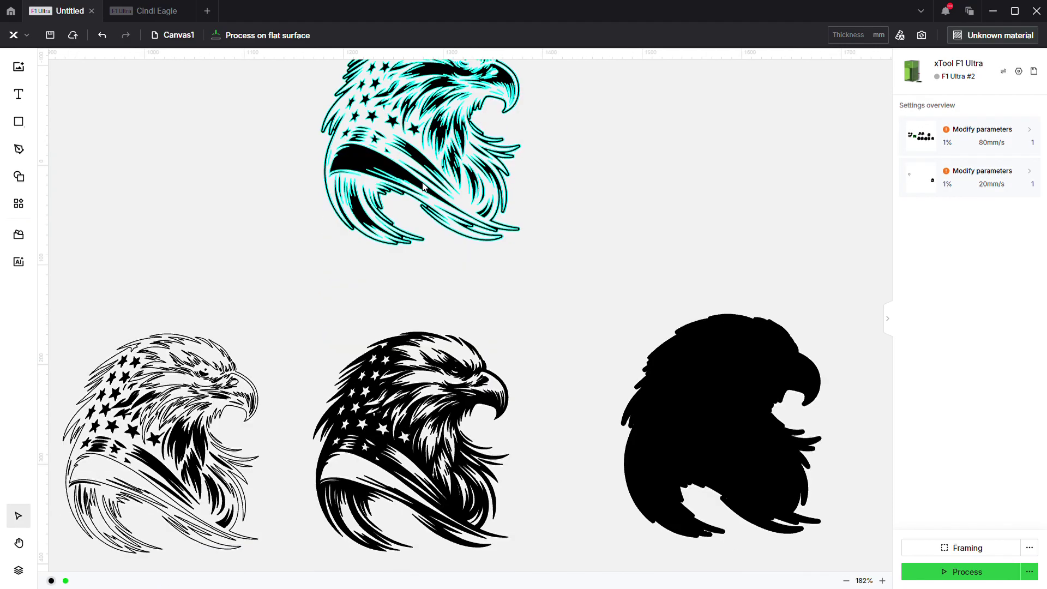
Move the black eagle silhouette on top of the second eagle.
{"action": "left_click_drag", "start_coordinate": [638, 232], "coordinate": [463, 463]}
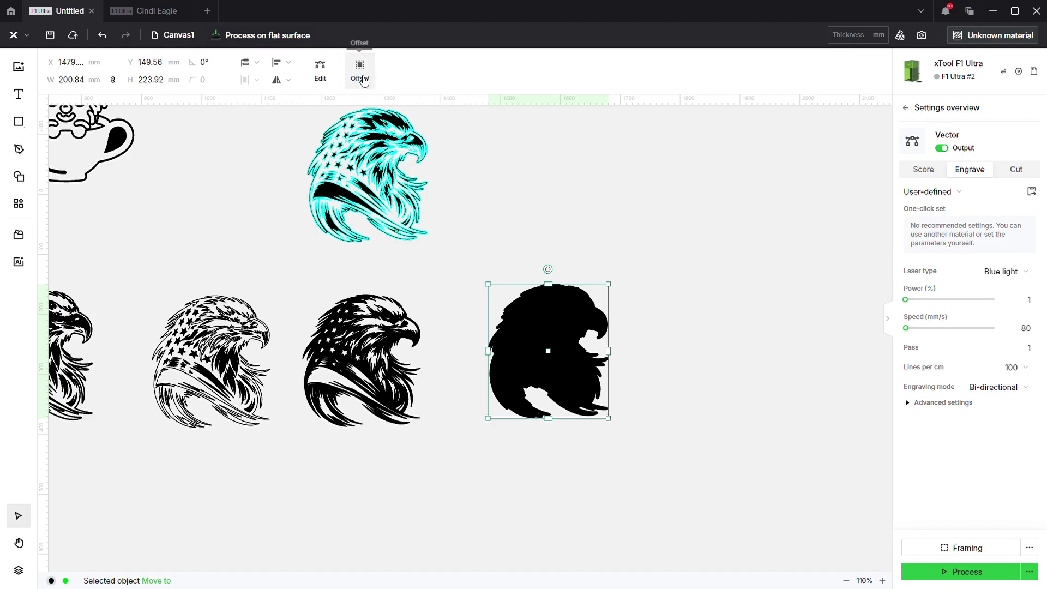
{"action": "left_click", "coordinate": [646, 225]}
{"action": "left_click_drag", "start_coordinate": [675, 247], "coordinate": [508, 467]}
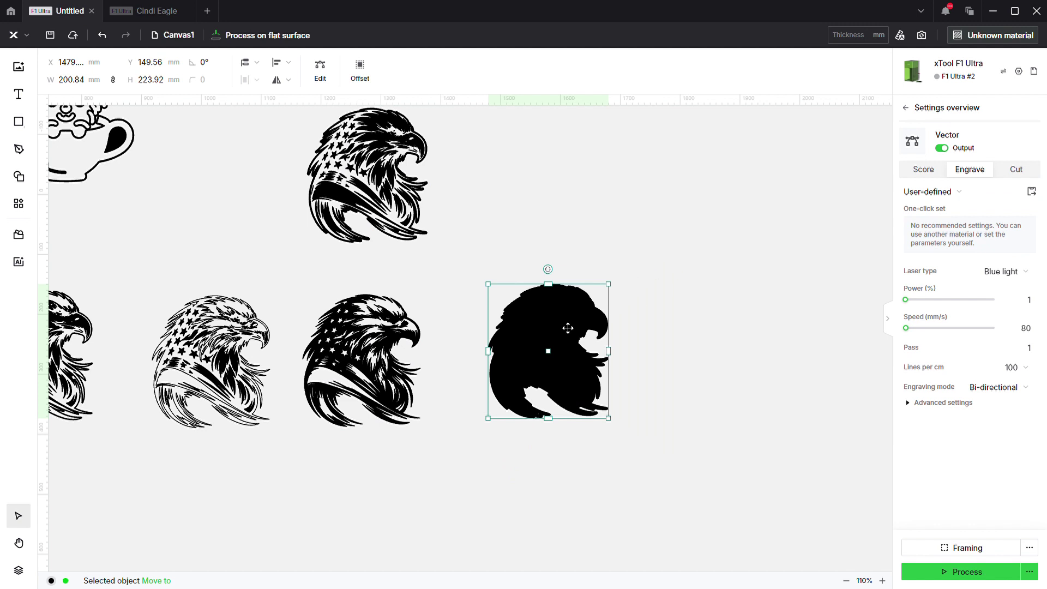
{"action": "left_click_drag", "start_coordinate": [548, 352], "coordinate": [366, 363]}
Align the two stacked eagles and combine them into an inverted compound shape.
{"action": "left_click_drag", "start_coordinate": [497, 431], "coordinate": [275, 255]}
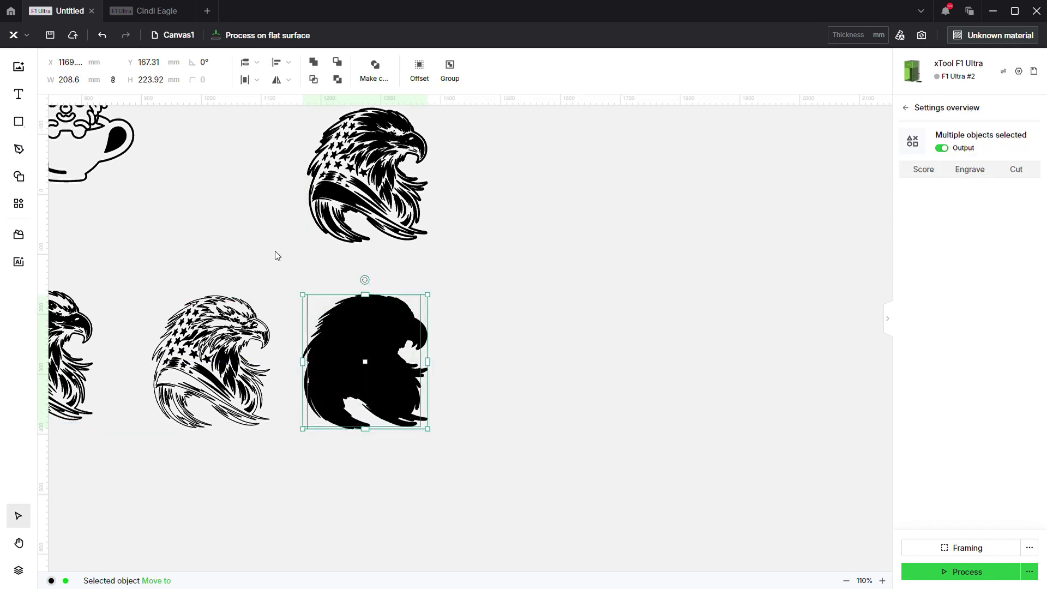
{"action": "left_click", "coordinate": [288, 63]}
{"action": "left_click", "coordinate": [265, 189]}
{"action": "left_click", "coordinate": [429, 358]}
{"action": "left_click_drag", "start_coordinate": [465, 301], "coordinate": [300, 468]}
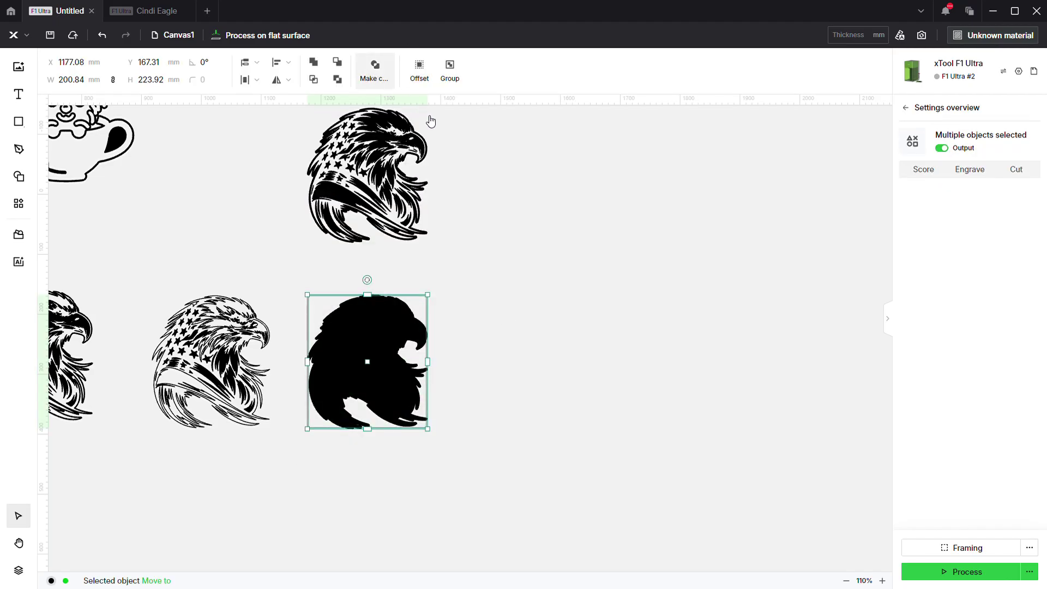
{"action": "left_click", "coordinate": [377, 73]}
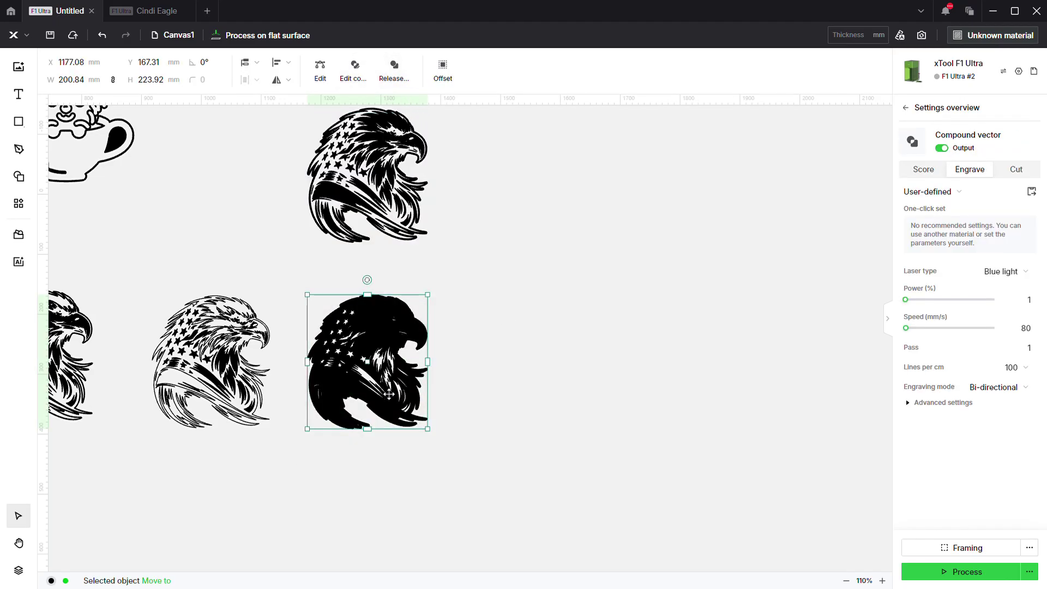
Set the inverted eagle's processing to Score.
{"action": "left_click", "coordinate": [928, 169]}
{"action": "left_click", "coordinate": [647, 329]}
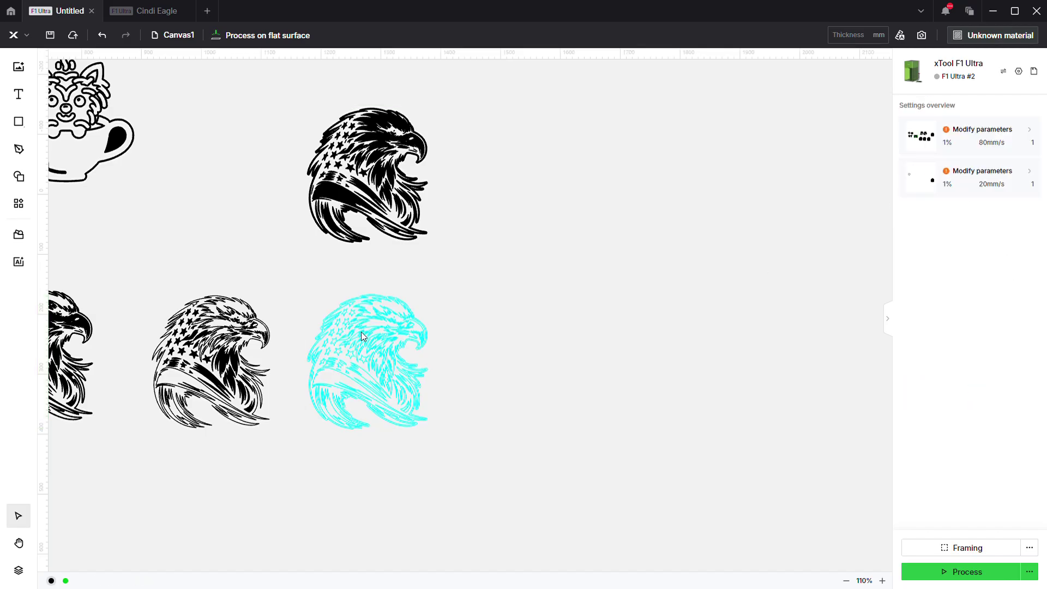
{"action": "scroll", "coordinate": [345, 328], "scroll_direction": "up", "scroll_amount": 5}
{"action": "scroll", "coordinate": [345, 328], "scroll_direction": "up", "scroll_amount": 8}
Edit the inverted eagle compound's individual paths, then finish with Done.
{"action": "left_click", "coordinate": [417, 289]}
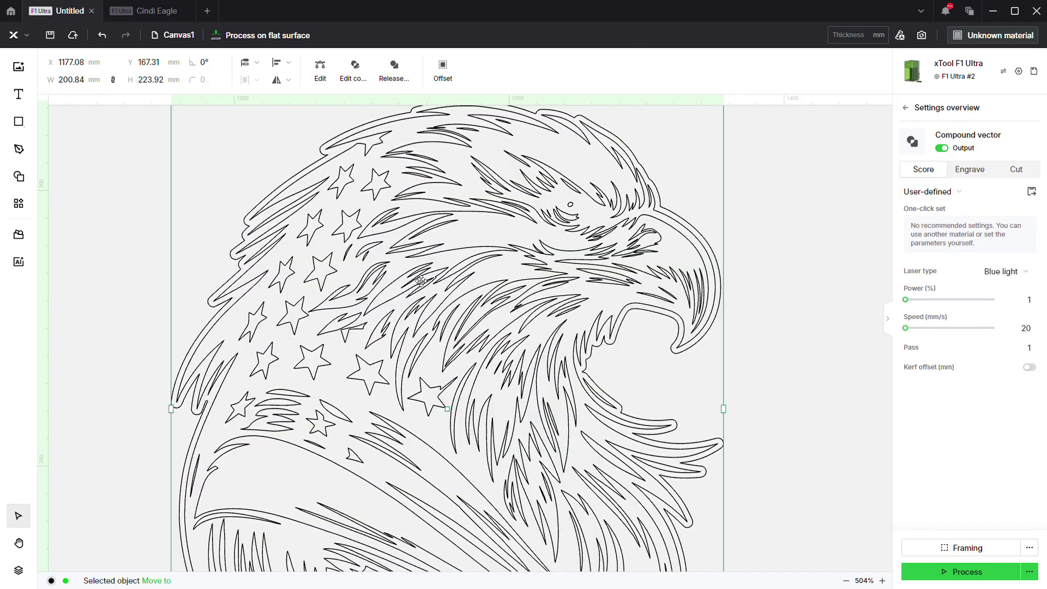
{"action": "left_click", "coordinate": [353, 75]}
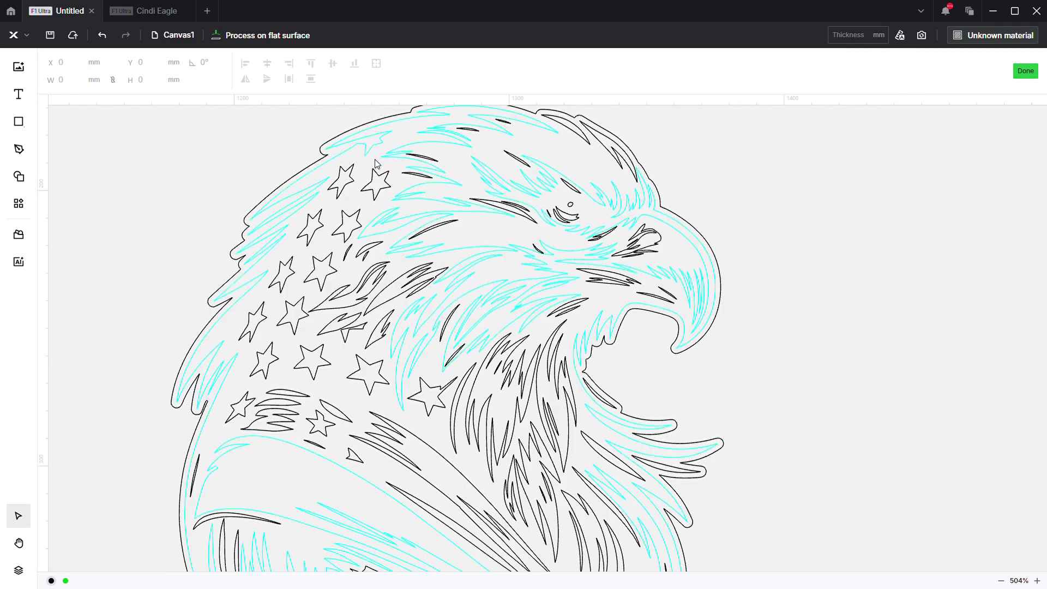
{"action": "scroll", "coordinate": [507, 163], "scroll_direction": "down", "scroll_amount": 3}
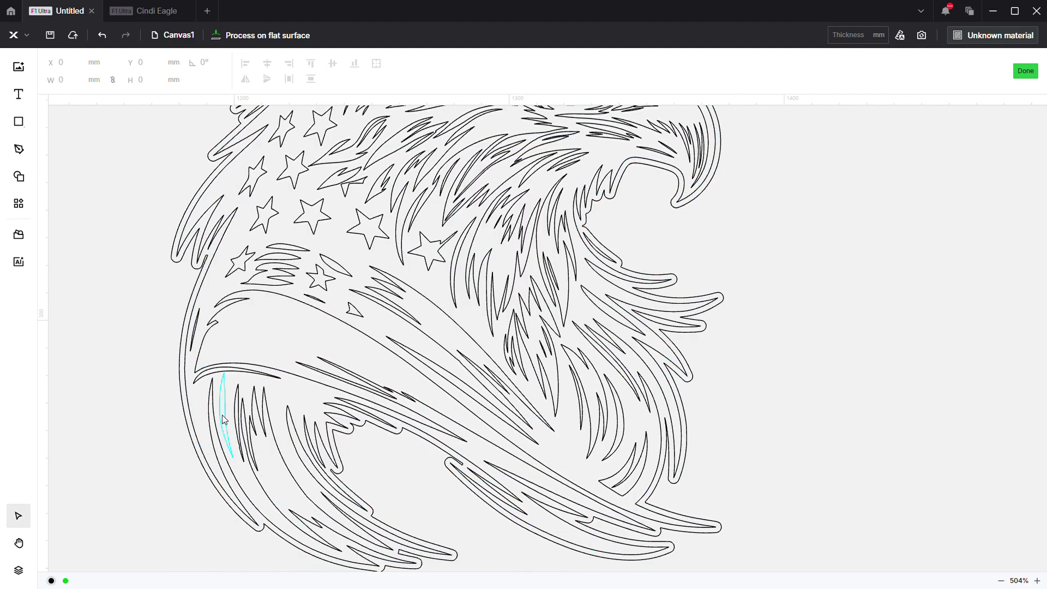
{"action": "left_click", "coordinate": [215, 429]}
{"action": "scroll", "coordinate": [214, 428], "scroll_direction": "down", "scroll_amount": 10}
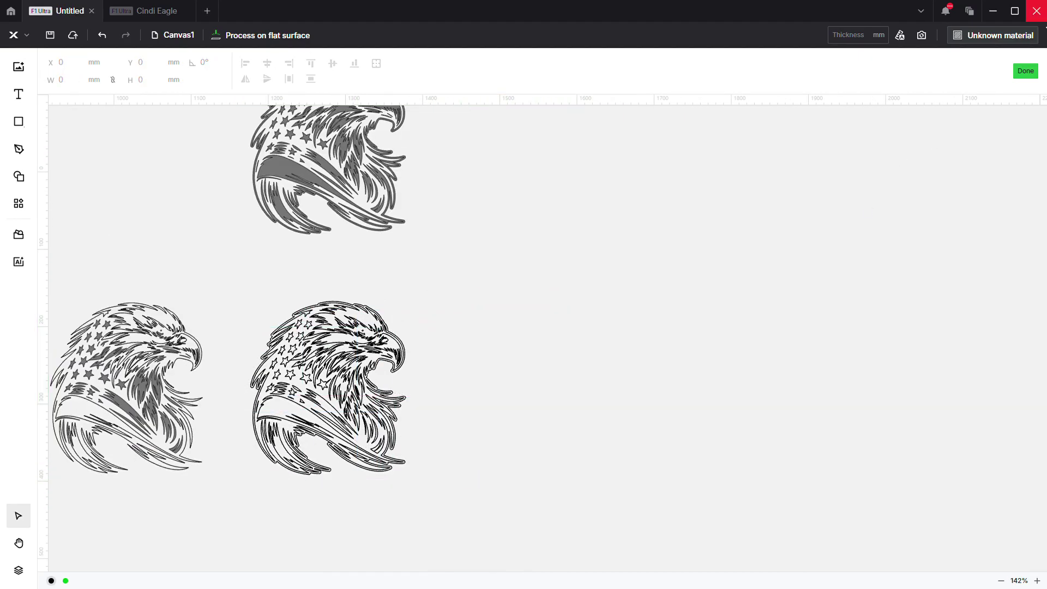
{"action": "left_click", "coordinate": [1025, 71]}
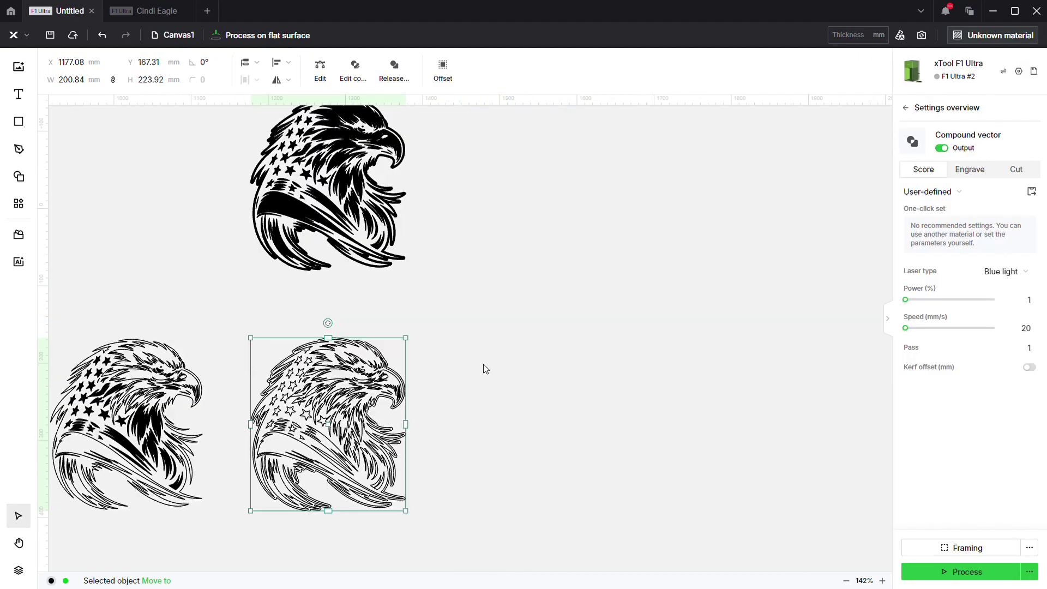
Release and remake the eagle compound, then set it to Engrave.
{"action": "scroll", "coordinate": [542, 331], "scroll_direction": "down", "scroll_amount": 3}
{"action": "scroll", "coordinate": [365, 420], "scroll_direction": "up", "scroll_amount": 5}
{"action": "left_click_drag", "start_coordinate": [708, 186], "coordinate": [369, 533]}
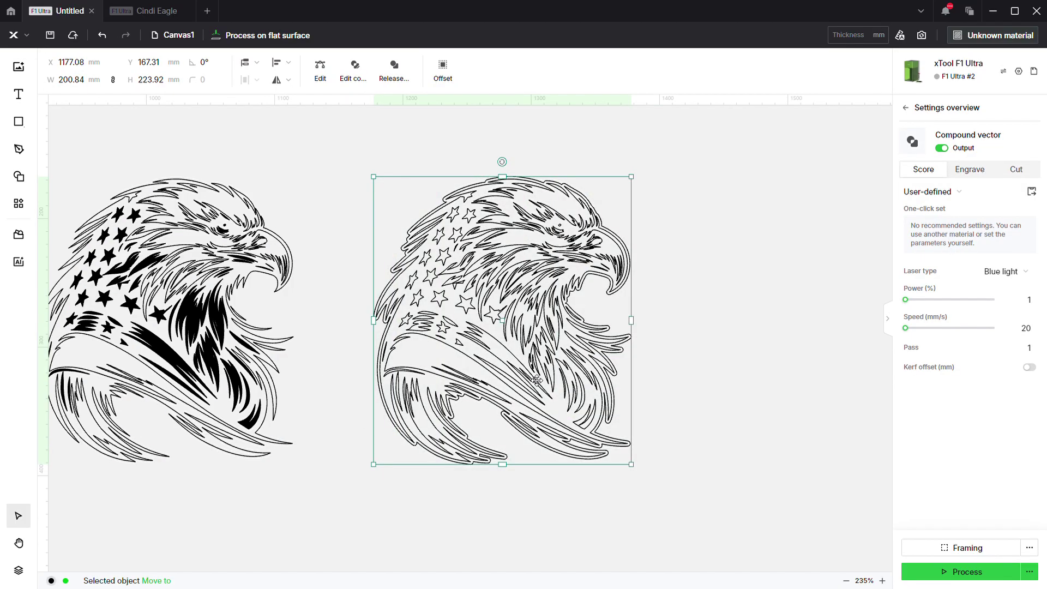
{"action": "left_click", "coordinate": [397, 78]}
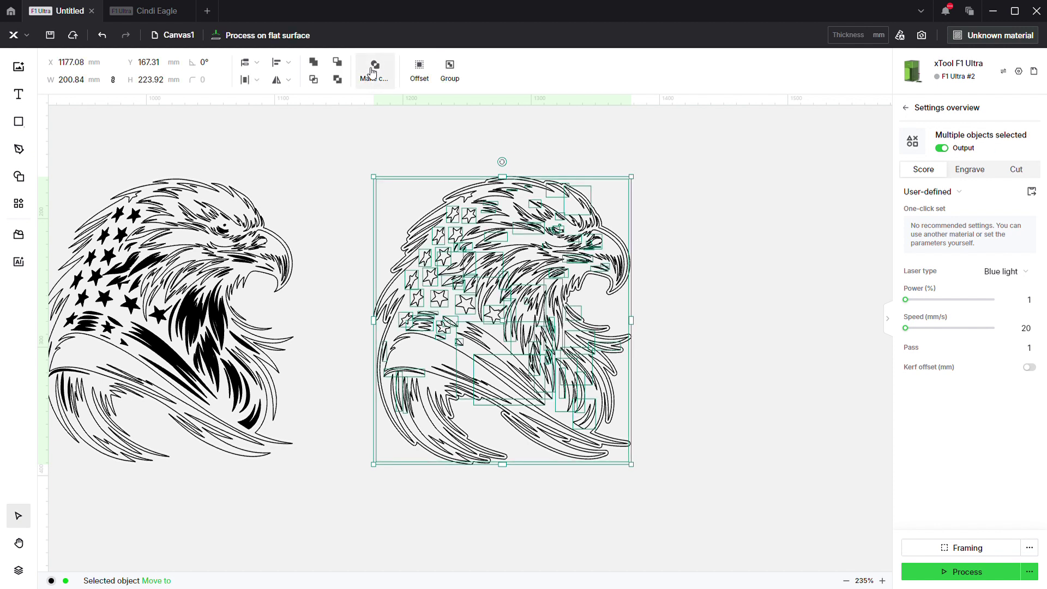
{"action": "left_click", "coordinate": [375, 73]}
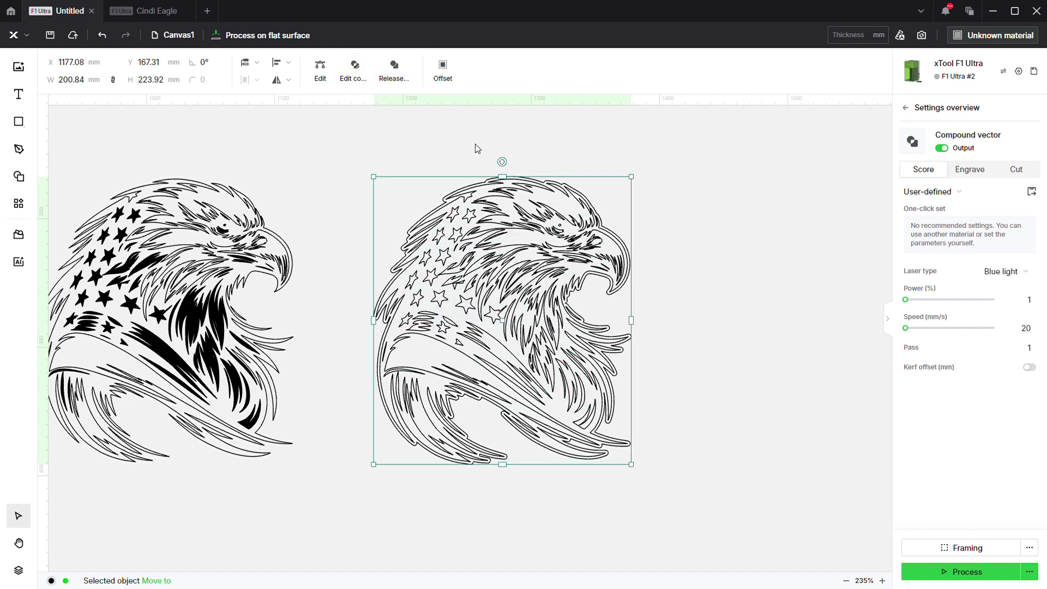
{"action": "left_click", "coordinate": [979, 169]}
{"action": "left_click", "coordinate": [788, 225]}
{"action": "scroll", "coordinate": [369, 371], "scroll_direction": "down", "scroll_amount": 1}
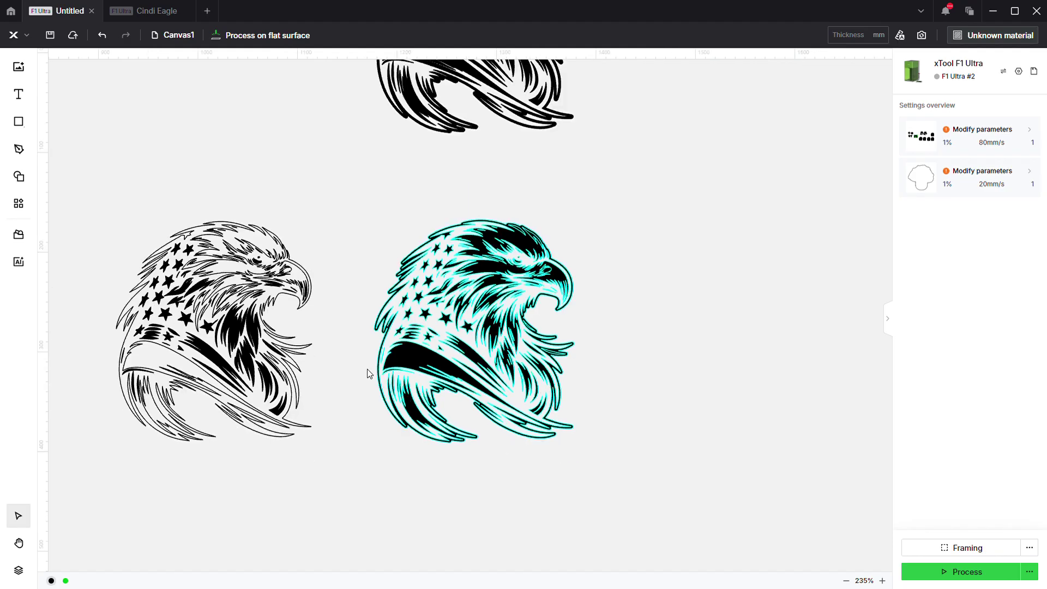
{"action": "scroll", "coordinate": [368, 368], "scroll_direction": "down", "scroll_amount": 4}
{"action": "scroll", "coordinate": [633, 423], "scroll_direction": "up", "scroll_amount": 2}
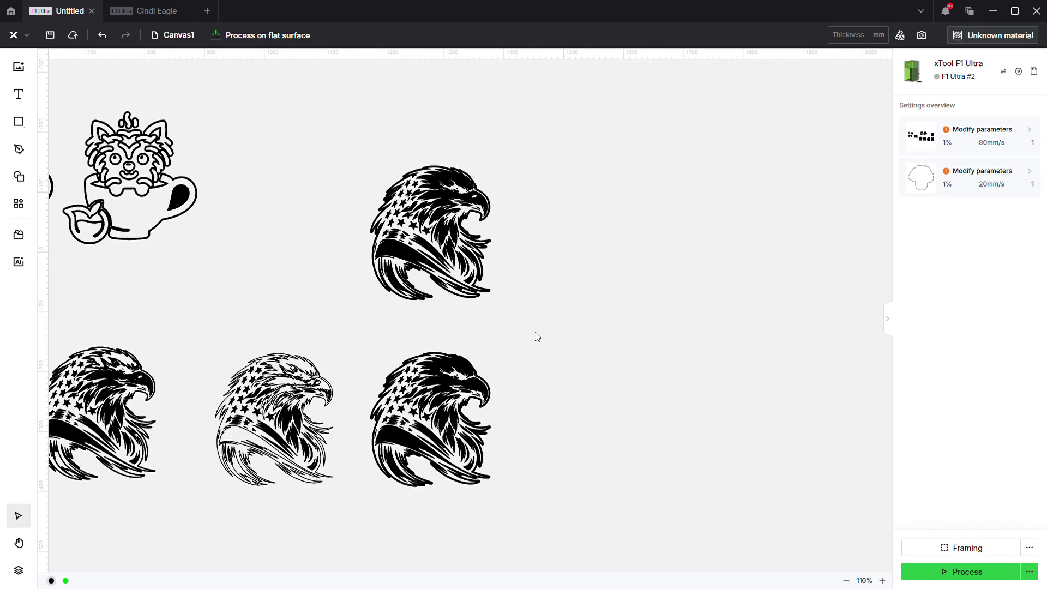
{"action": "scroll", "coordinate": [588, 391], "scroll_direction": "down", "scroll_amount": 2}
{"action": "scroll", "coordinate": [470, 409], "scroll_direction": "up", "scroll_amount": 2}
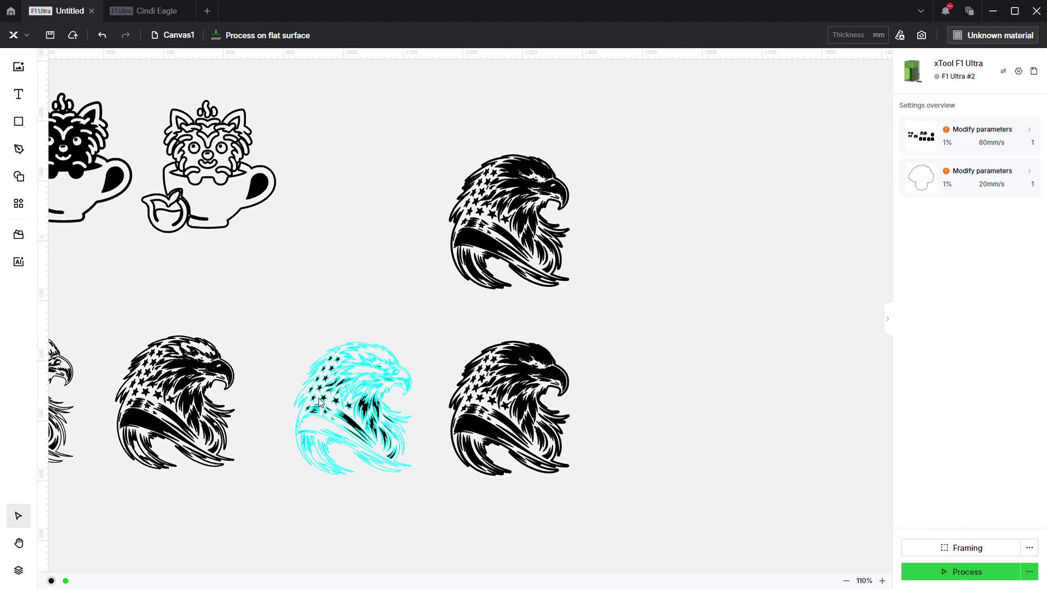
{"action": "scroll", "coordinate": [560, 366], "scroll_direction": "down", "scroll_amount": 3}
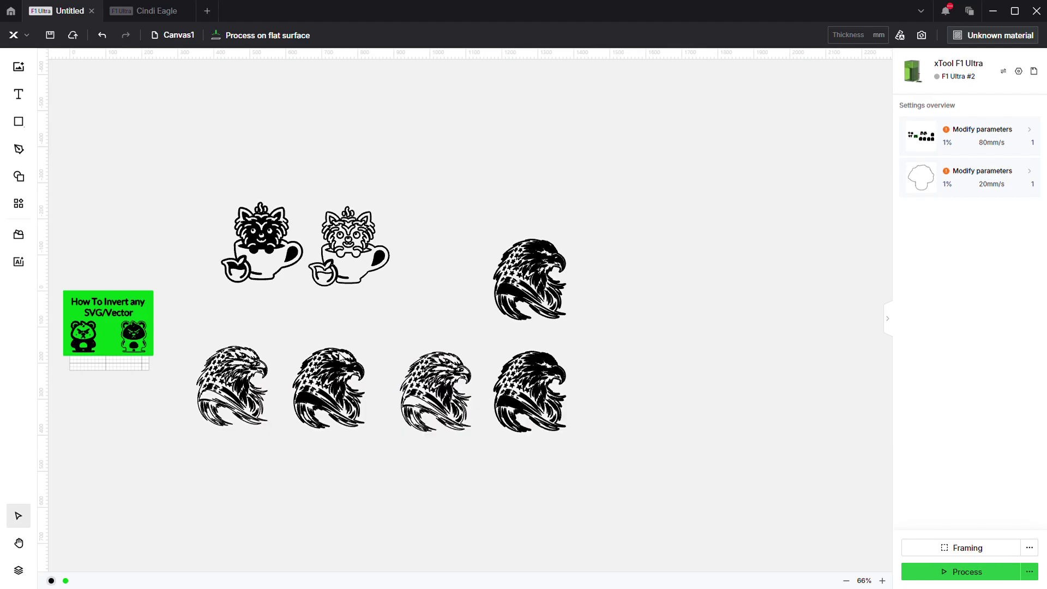
{"action": "scroll", "coordinate": [232, 229], "scroll_direction": "up", "scroll_amount": 5}
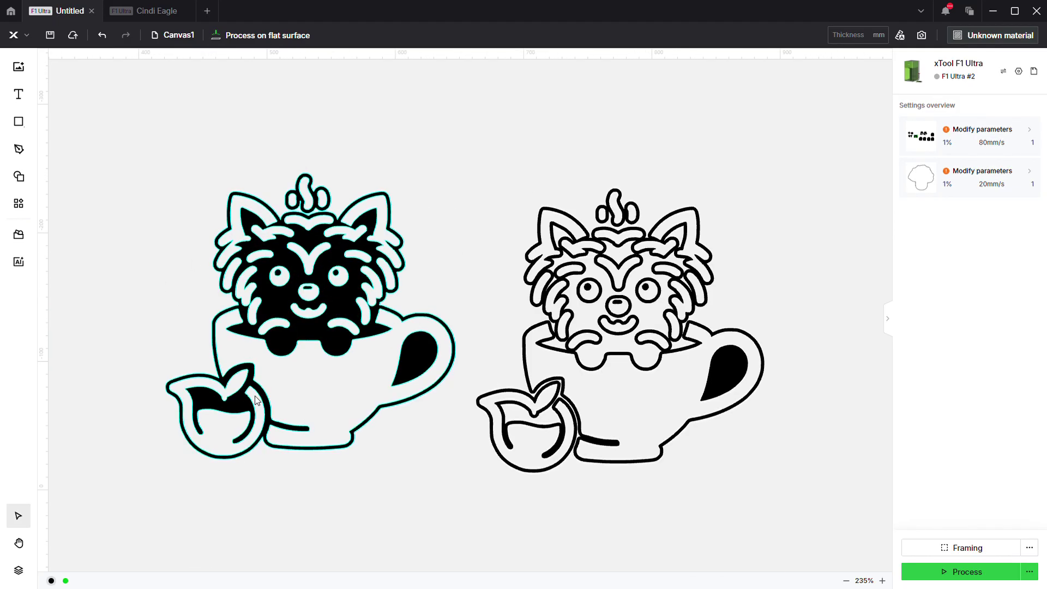
{"action": "scroll", "coordinate": [661, 273], "scroll_direction": "down", "scroll_amount": 6}
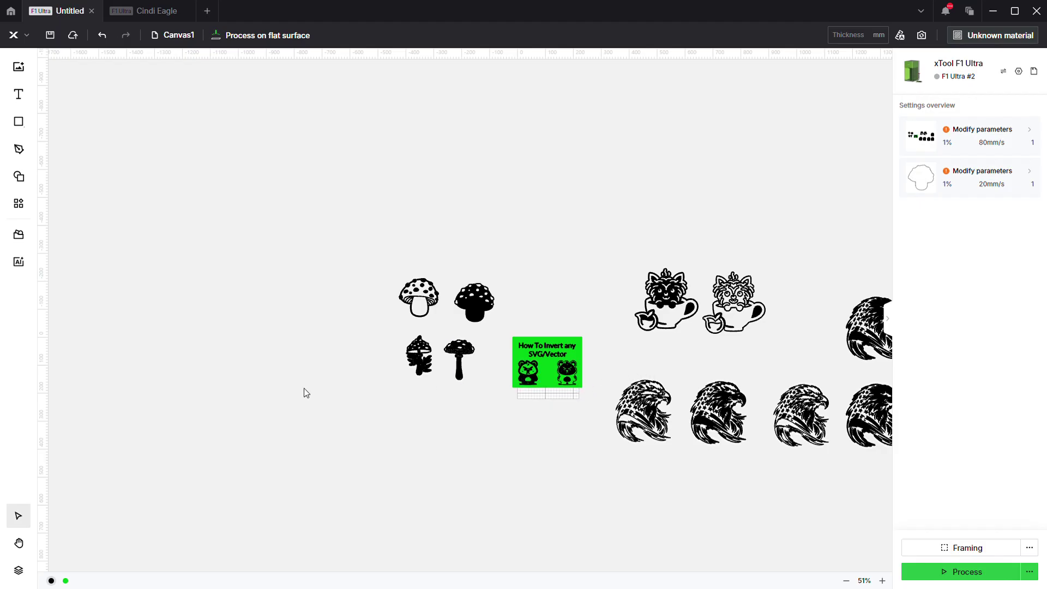
{"action": "scroll", "coordinate": [271, 405], "scroll_direction": "down", "scroll_amount": 1}
{"action": "scroll", "coordinate": [631, 322], "scroll_direction": "up", "scroll_amount": 3}
{"action": "scroll", "coordinate": [322, 402], "scroll_direction": "down", "scroll_amount": 1}
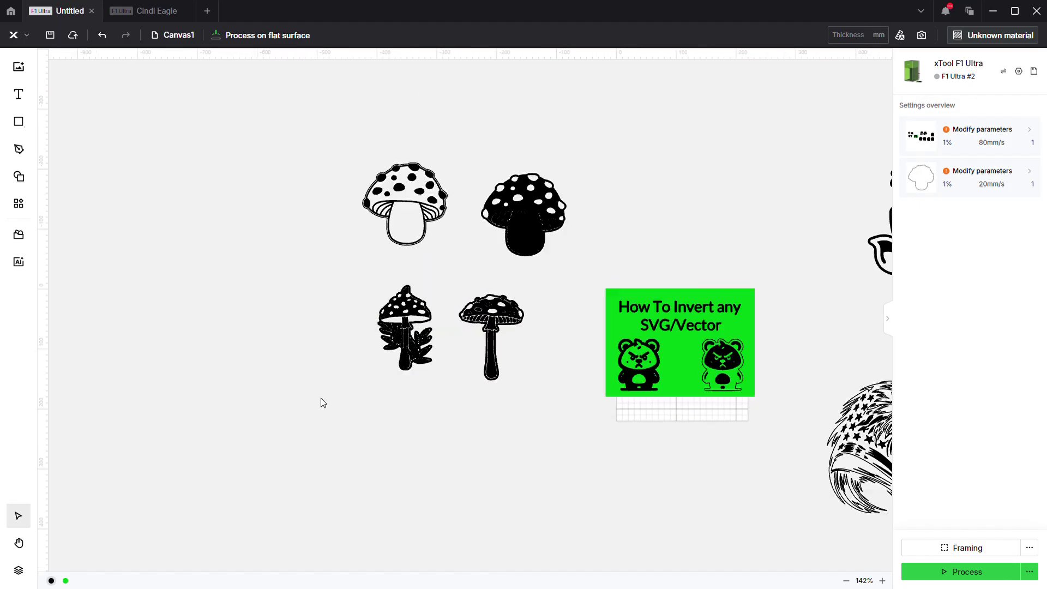
{"action": "scroll", "coordinate": [745, 357], "scroll_direction": "up", "scroll_amount": 3}
{"action": "scroll", "coordinate": [742, 352], "scroll_direction": "up", "scroll_amount": 4}
{"action": "scroll", "coordinate": [165, 470], "scroll_direction": "up", "scroll_amount": 3}
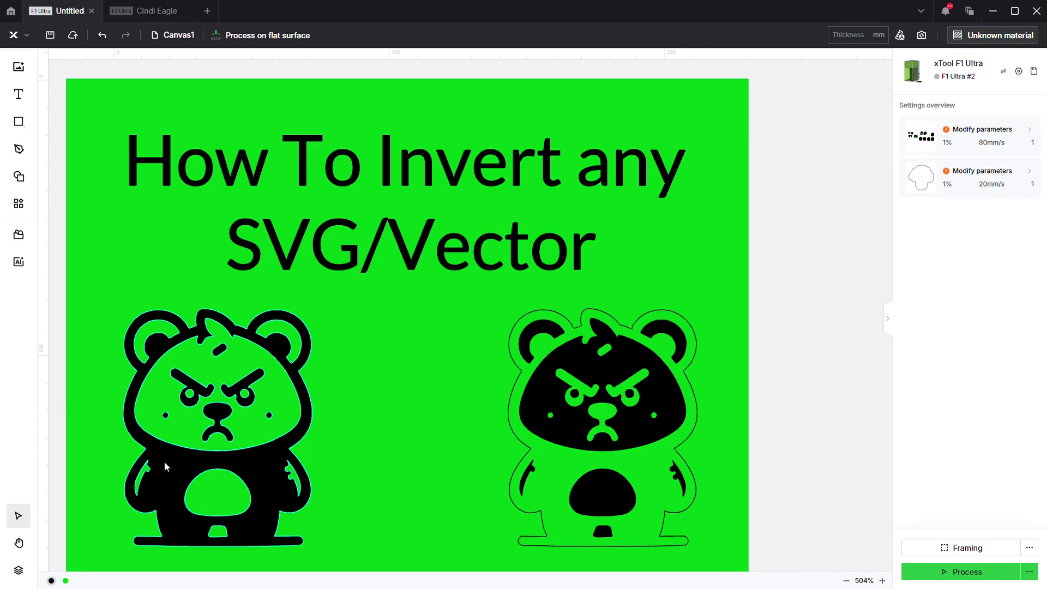